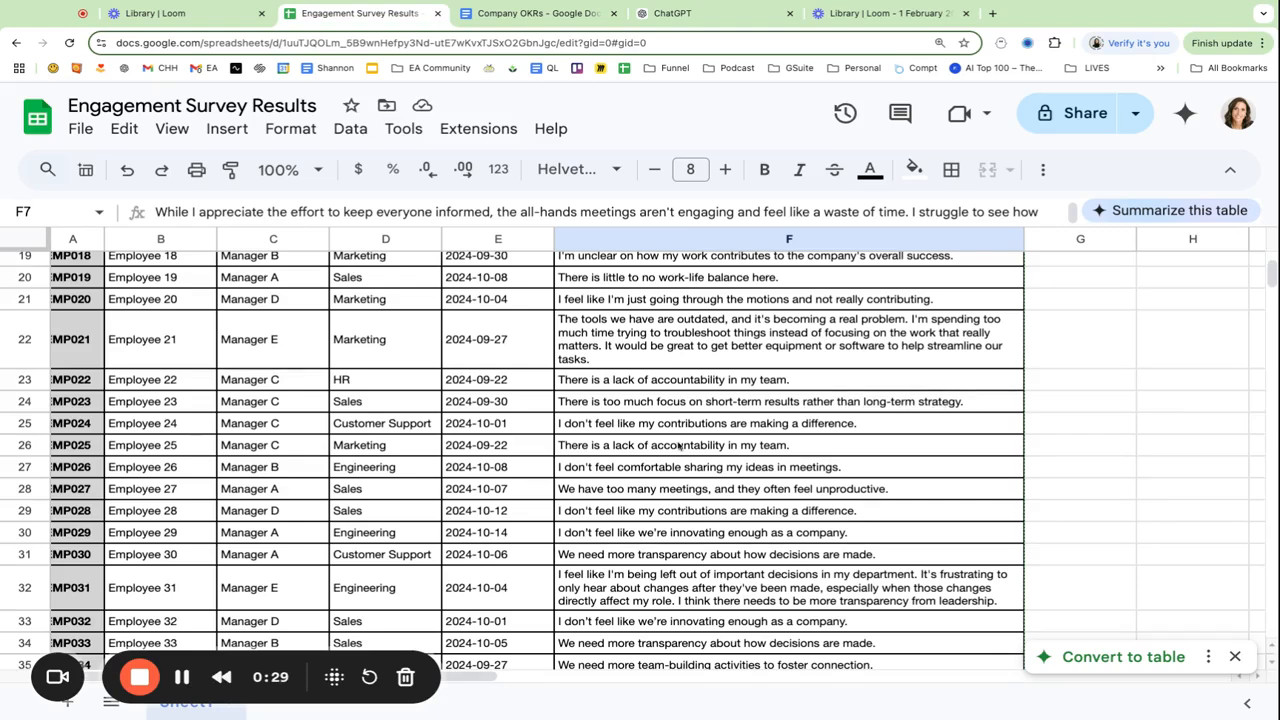
# Step: Examine the employee feedback comments throughout the Engagement Survey Results sheet
pyautogui.scroll(-5, 678, 500)
pyautogui.scroll(-1, 675, 549)
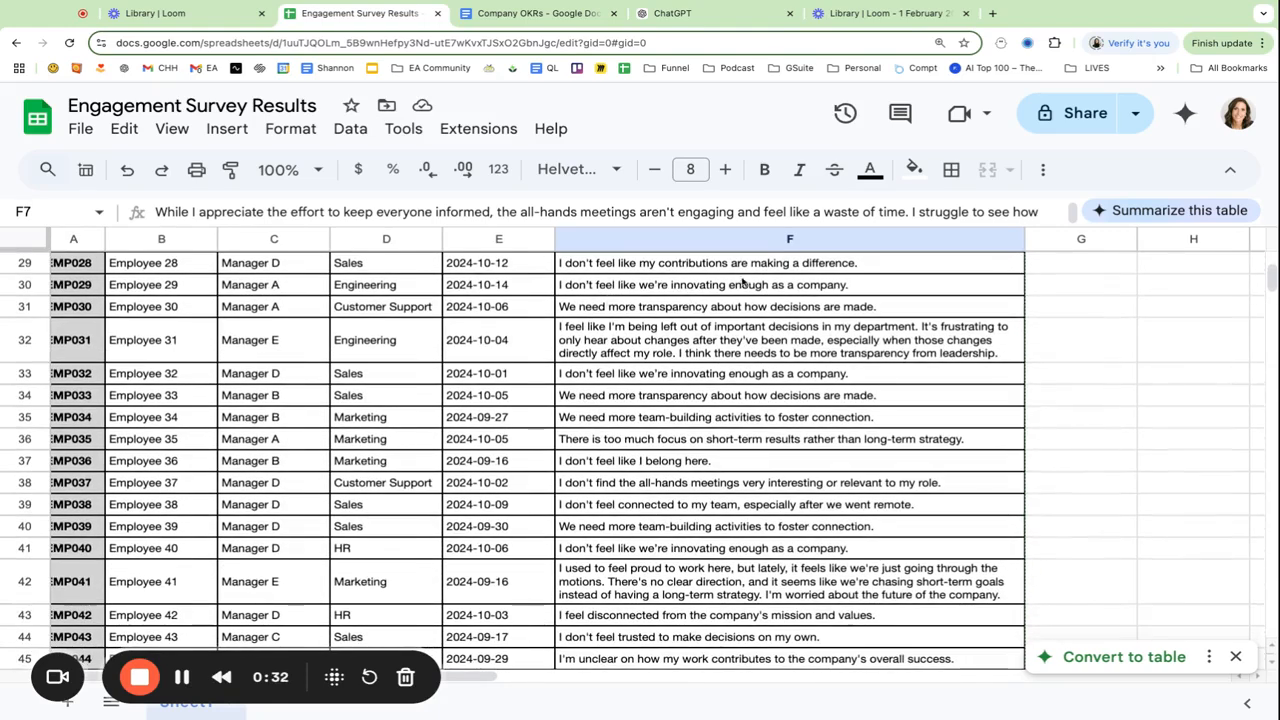
pyautogui.scroll(6, 745, 284)
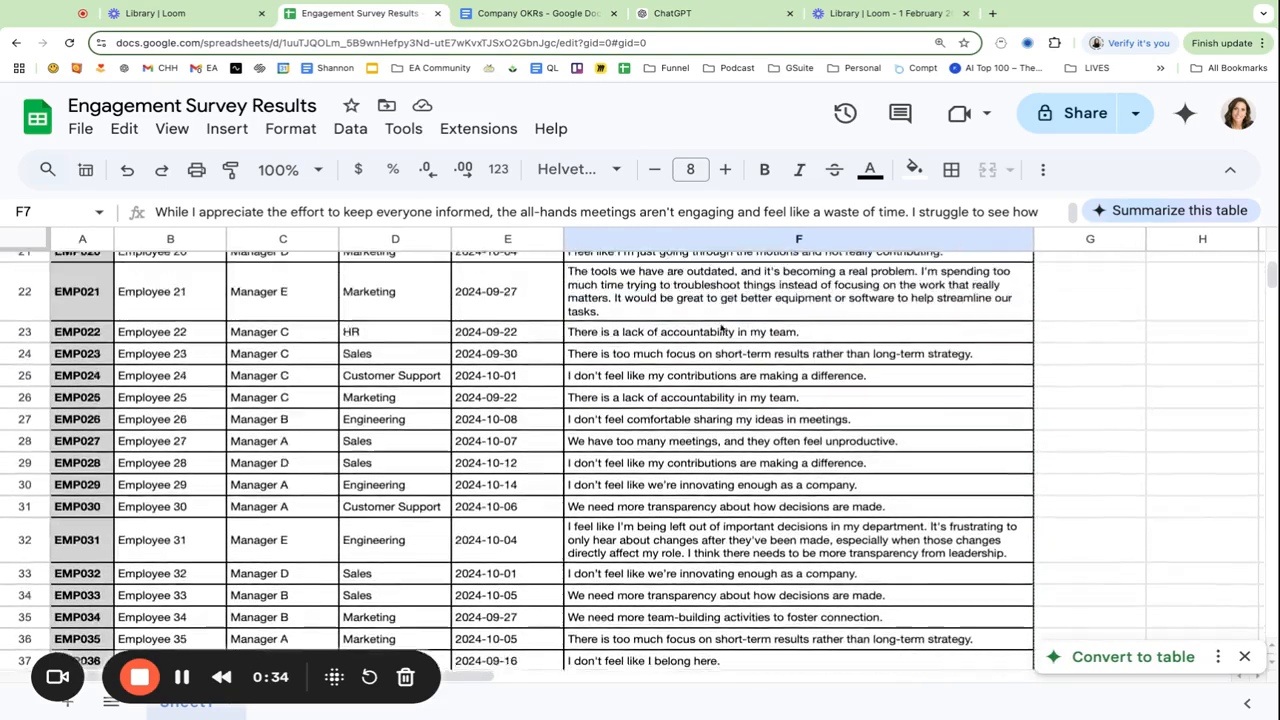
pyautogui.scroll(1, 720, 328)
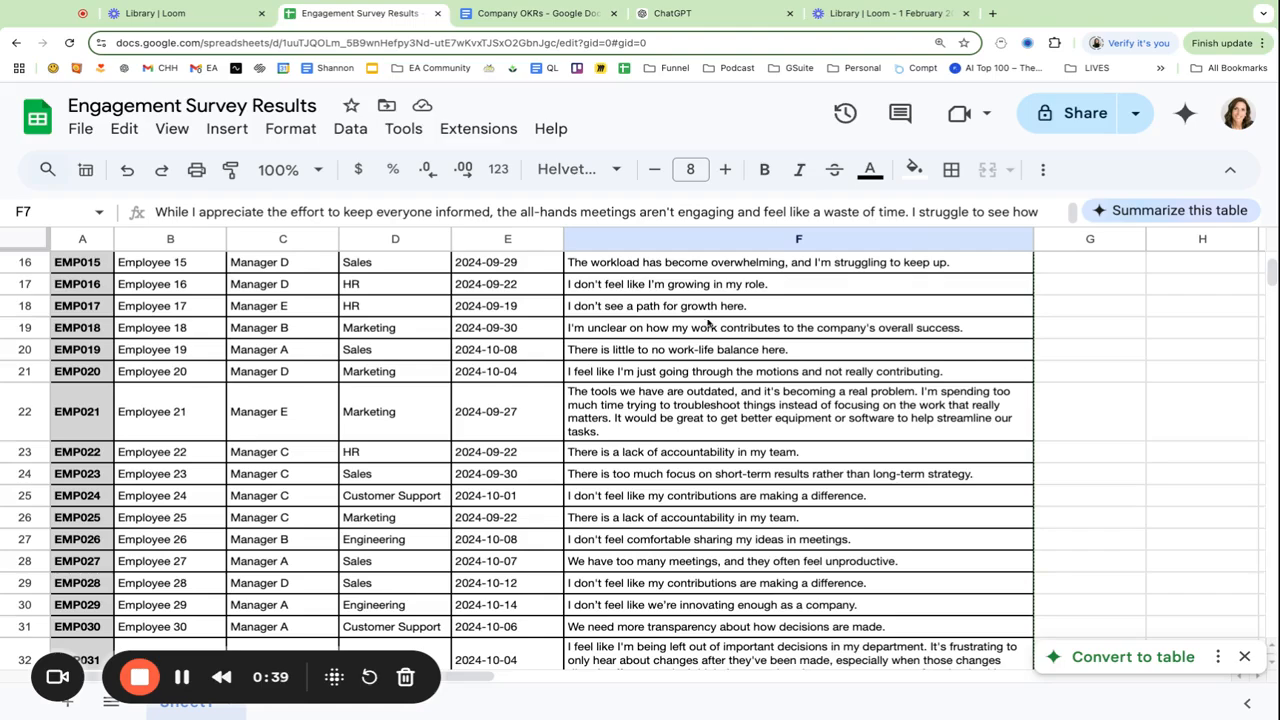
pyautogui.scroll(8, 706, 385)
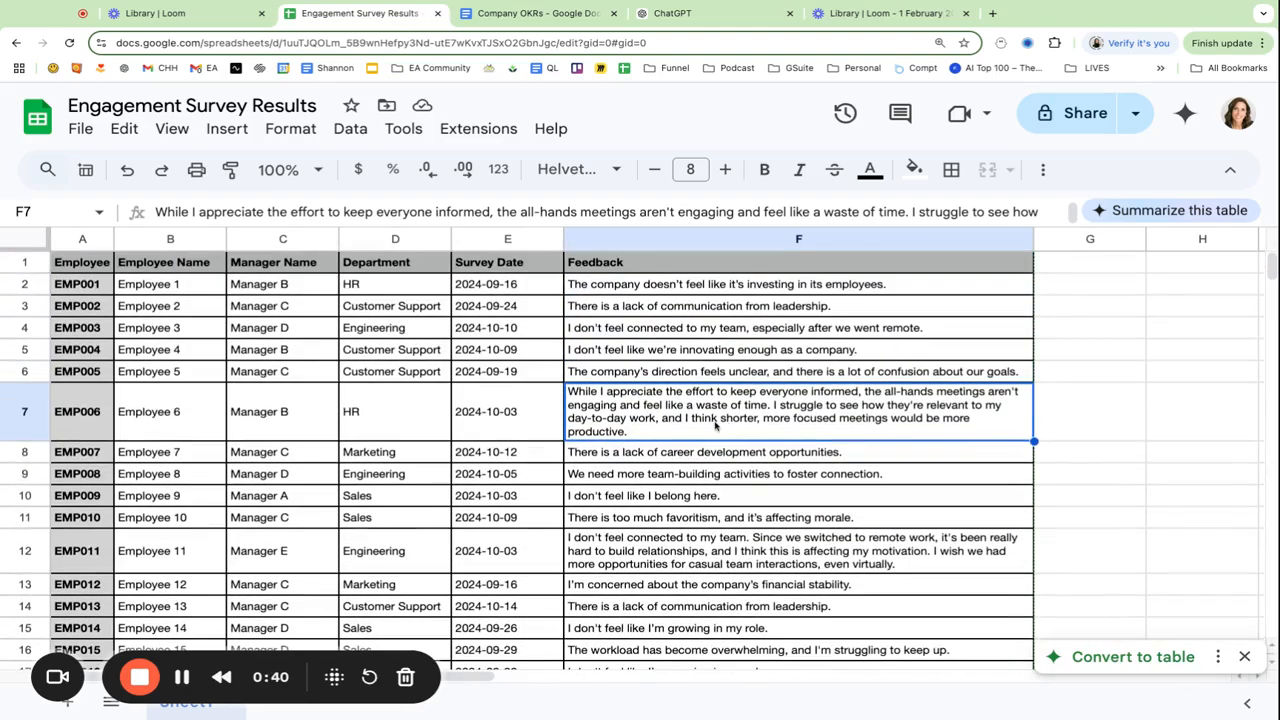
pyautogui.scroll(-20, 745, 340)
pyautogui.scroll(8, 745, 345)
pyautogui.scroll(6, 745, 345)
pyautogui.scroll(-2, 745, 345)
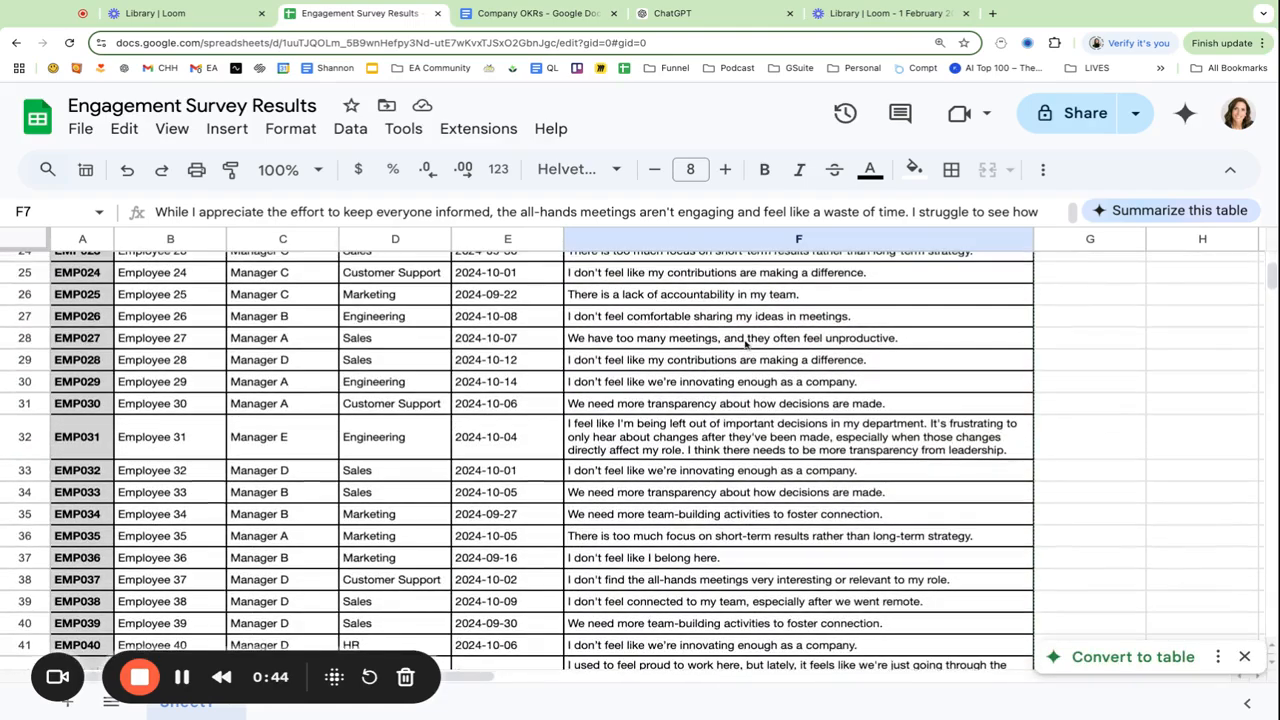
pyautogui.scroll(10, 745, 342)
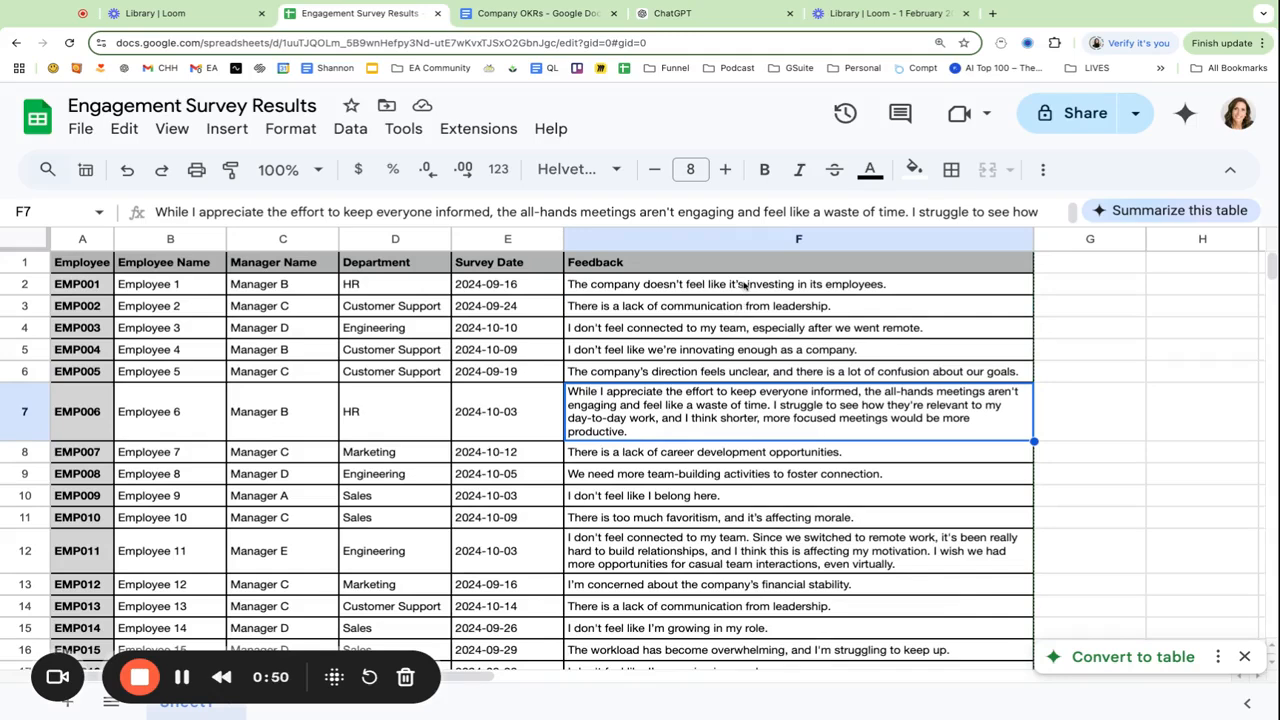
# Step: Copy all the employee feedback comments in cells F2:F51, leaving out the header
pyautogui.click(745, 284)
pyautogui.hotkey('shift', 'Down')
pyautogui.hotkey('shift', 'Down')
pyautogui.hotkey('shift', 'Down')
pyautogui.hotkey('shift', 'Down')
pyautogui.hotkey('shift', 'Down')
pyautogui.hotkey('shift', 'Down')
pyautogui.hotkey('shift', 'Down')
pyautogui.hotkey('shift', 'Down')
pyautogui.hotkey('shift', 'Down')
pyautogui.hotkey('shift', 'Down')
pyautogui.hotkey('shift', 'Down')
pyautogui.hotkey('shift', 'Down')
pyautogui.hotkey('shift', 'Down')
pyautogui.hotkey('shift', 'Down')
pyautogui.hotkey('shift', 'Down')
pyautogui.hotkey('shift', 'Down')
pyautogui.hotkey('shift', 'Down')
pyautogui.hotkey('shift', 'Down')
pyautogui.hotkey('shift', 'Down')
pyautogui.hotkey('shift', 'Down')
pyautogui.hotkey('shift', 'Down')
pyautogui.hotkey('shift', 'Down')
pyautogui.hotkey('shift', 'Down')
pyautogui.hotkey('shift', 'Down')
pyautogui.hotkey('shift', 'Down')
pyautogui.hotkey('shift', 'Down')
pyautogui.hotkey('shift', 'Down')
pyautogui.hotkey('shift', 'Down')
pyautogui.hotkey('shift', 'Down')
pyautogui.hotkey('shift', 'Down')
pyautogui.hotkey('shift', 'Down')
pyautogui.hotkey('shift', 'Down')
pyautogui.hotkey('shift', 'Down')
pyautogui.hotkey('shift', 'Down')
pyautogui.hotkey('shift', 'Down')
pyautogui.hotkey('shift', 'Down')
pyautogui.hotkey('shift', 'Down')
pyautogui.hotkey('shift', 'Down')
pyautogui.hotkey('shift', 'Down')
pyautogui.hotkey('shift', 'Down')
pyautogui.hotkey('shift', 'Down')
pyautogui.hotkey('shift', 'Down')
pyautogui.hotkey('shift', 'Down')
pyautogui.hotkey('shift', 'Down')
pyautogui.hotkey('shift', 'Down')
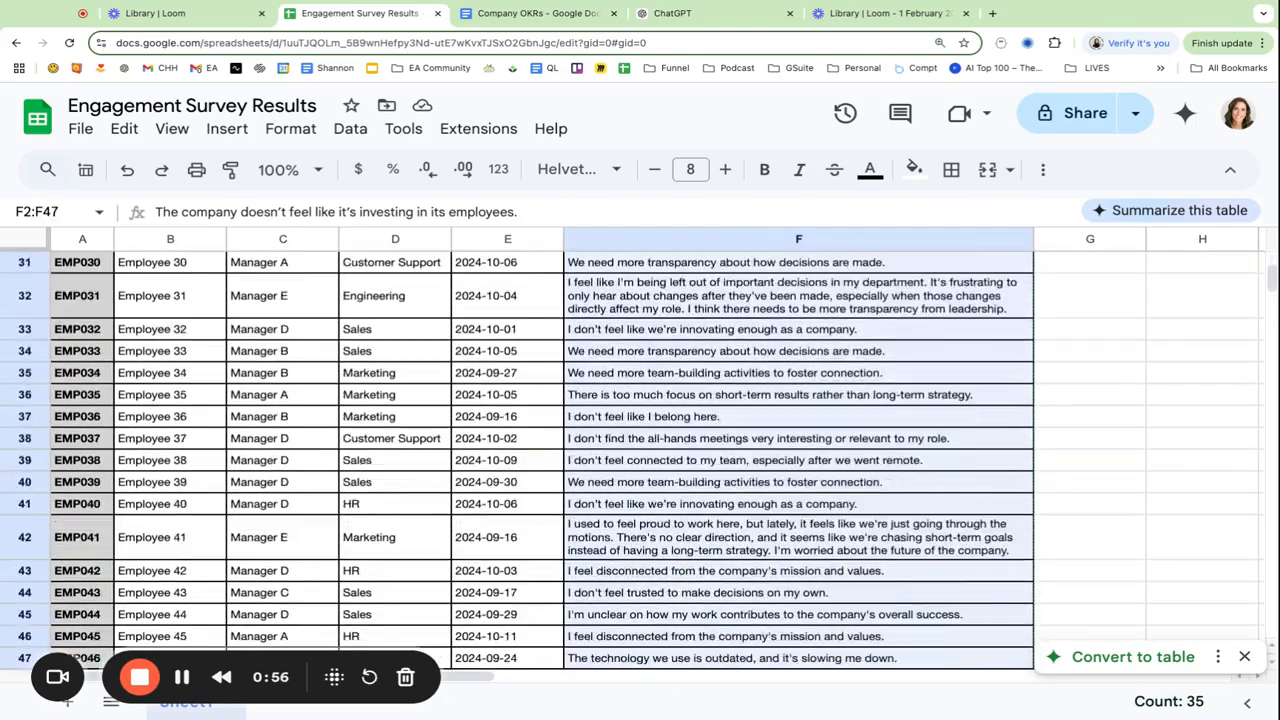
pyautogui.hotkey('shift', 'Down')
pyautogui.hotkey('shift', 'Down')
pyautogui.hotkey('shift', 'Down')
pyautogui.hotkey('shift', 'Down')
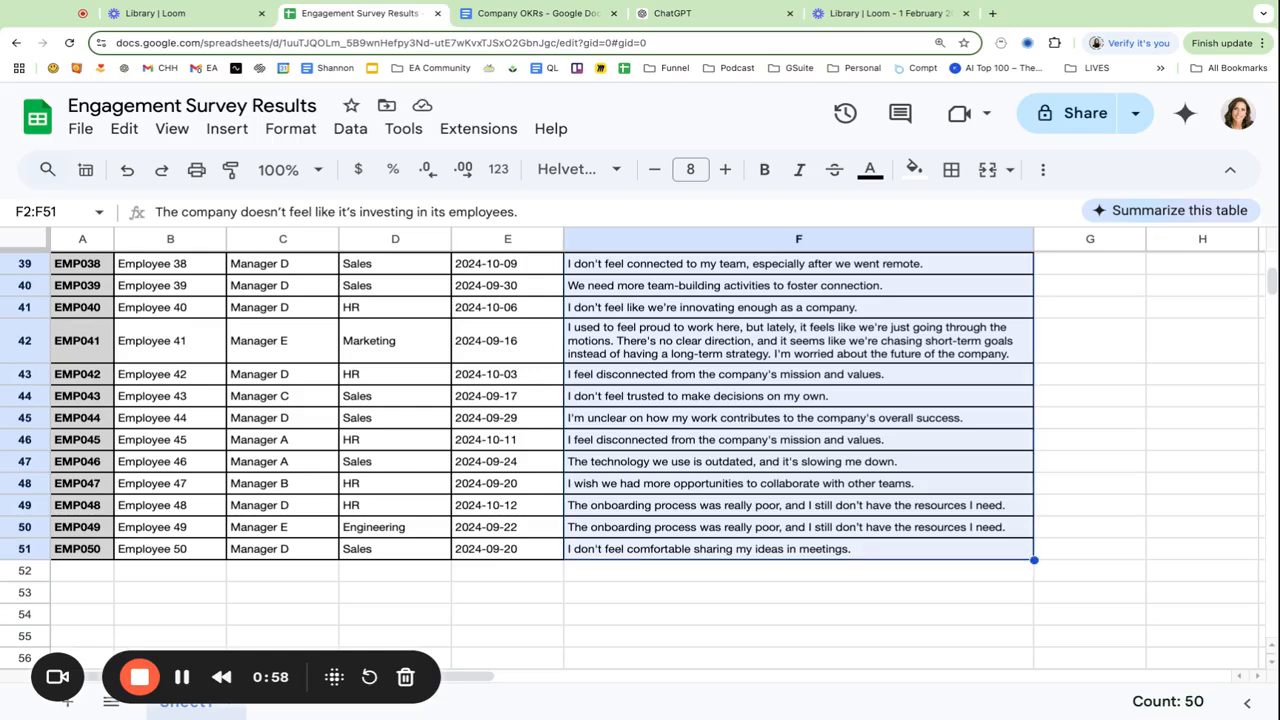
pyautogui.hotkey('ctrl', 'c')
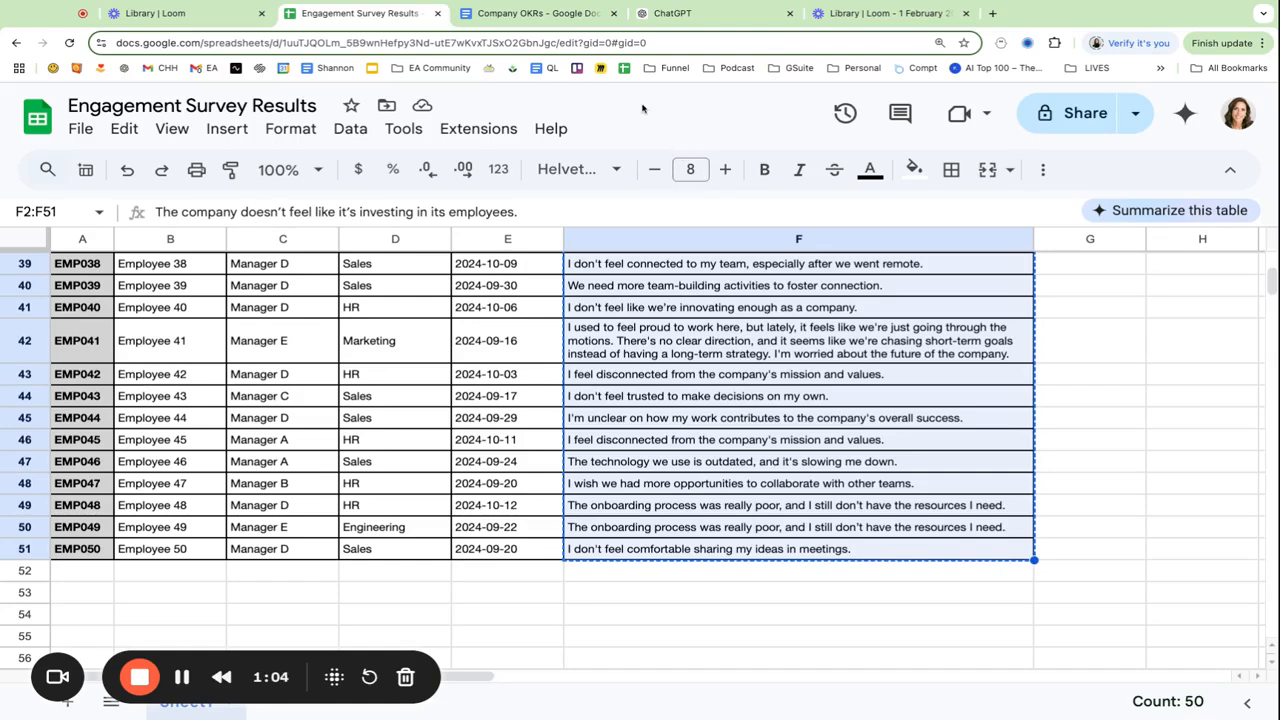
pyautogui.scroll(15, 645, 131)
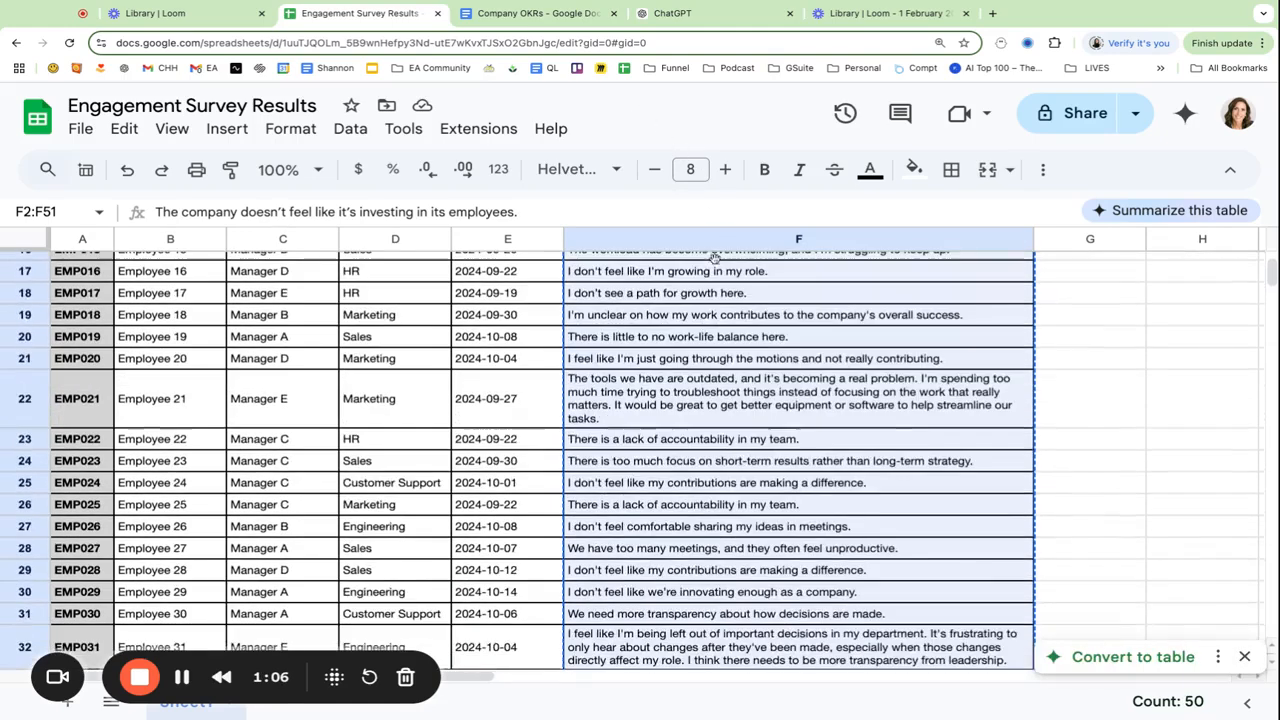
# Step: Switch to ChatGPT and place the cursor in the empty message box of the new chat
pyautogui.click(676, 14)
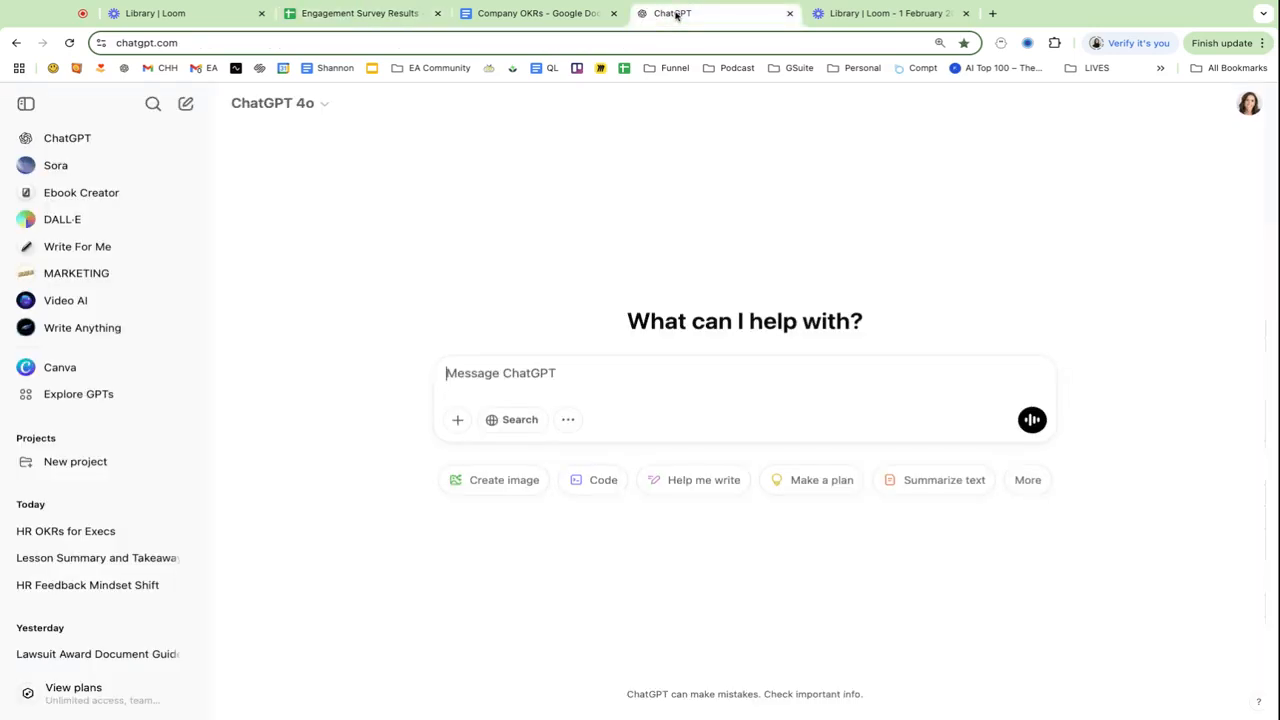
pyautogui.click(170, 43)
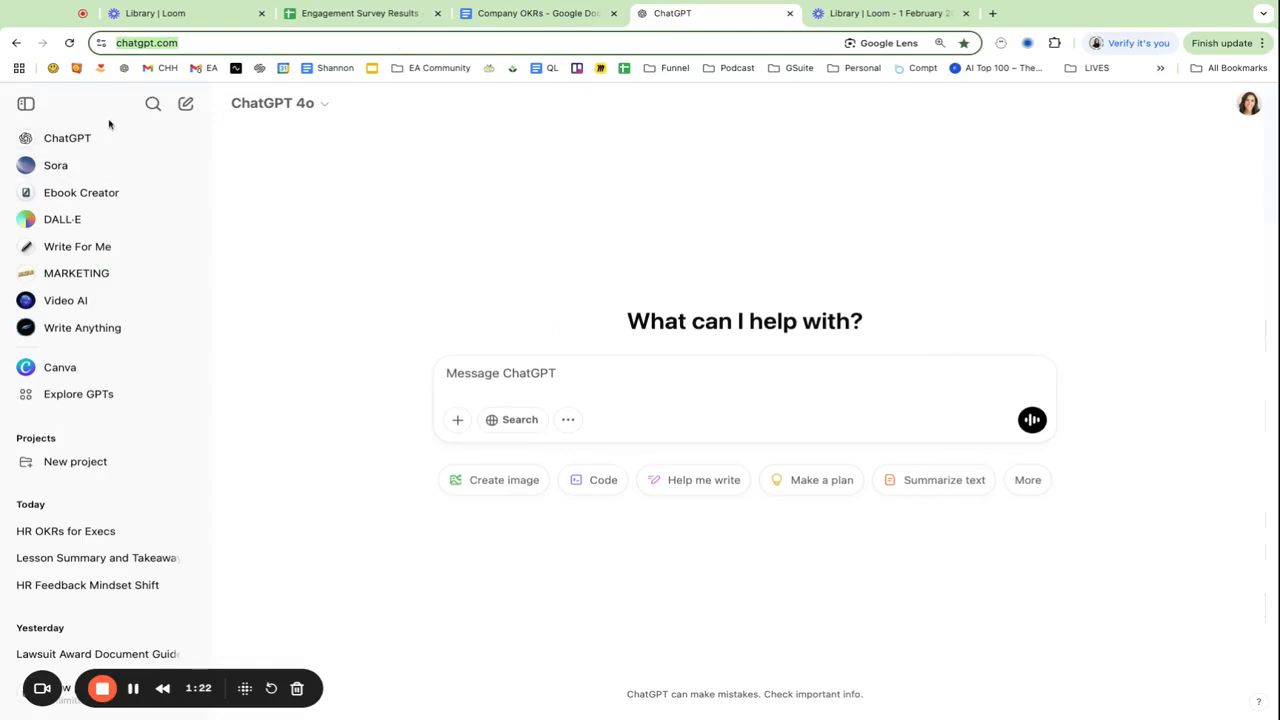
pyautogui.click(512, 375)
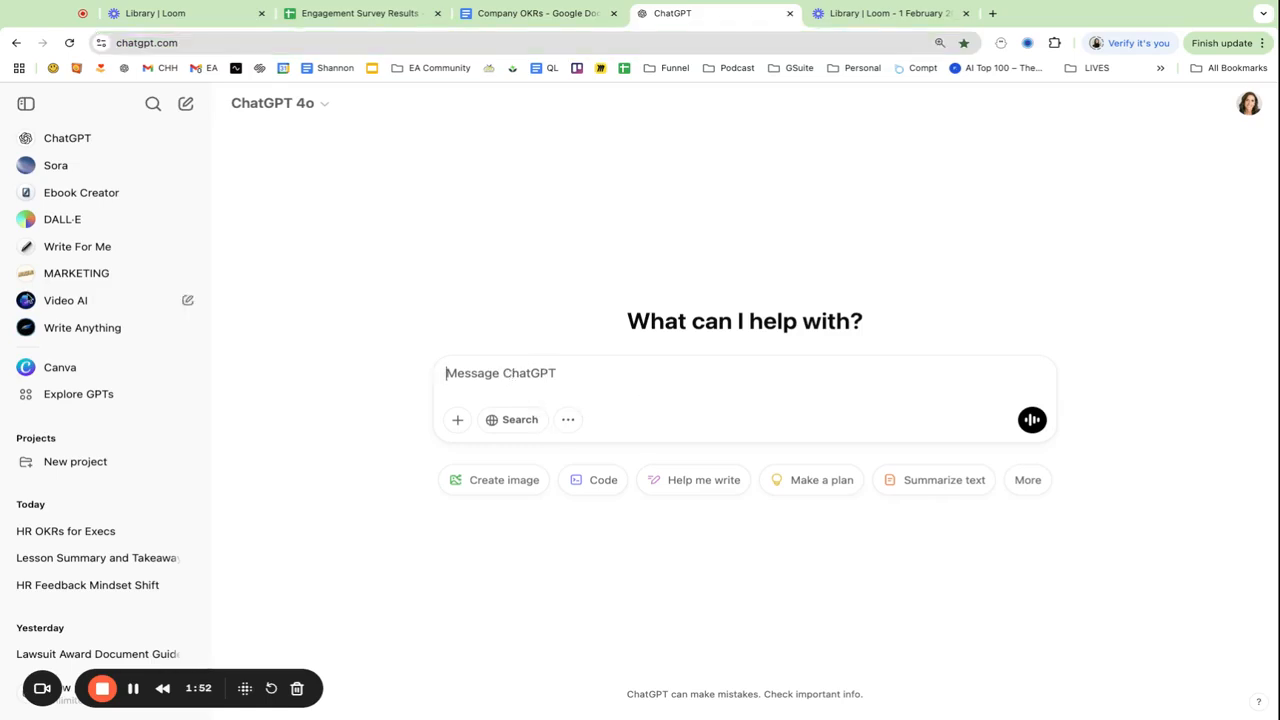
# Step: Copy the prompt about patterns and themes of employee feedback from the Company OKRs document into the ChatGPT message, ending it with a colon
pyautogui.click(530, 13)
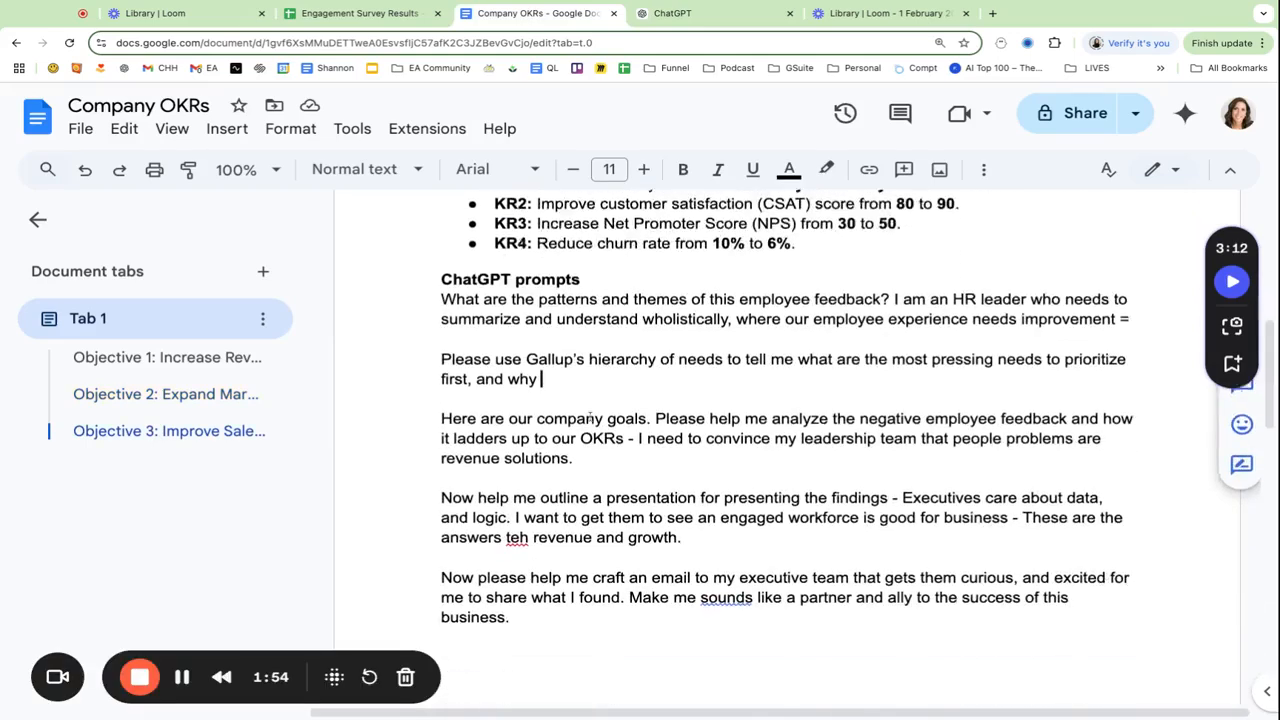
pyautogui.scroll(-1, 590, 416)
pyautogui.click(442, 254)
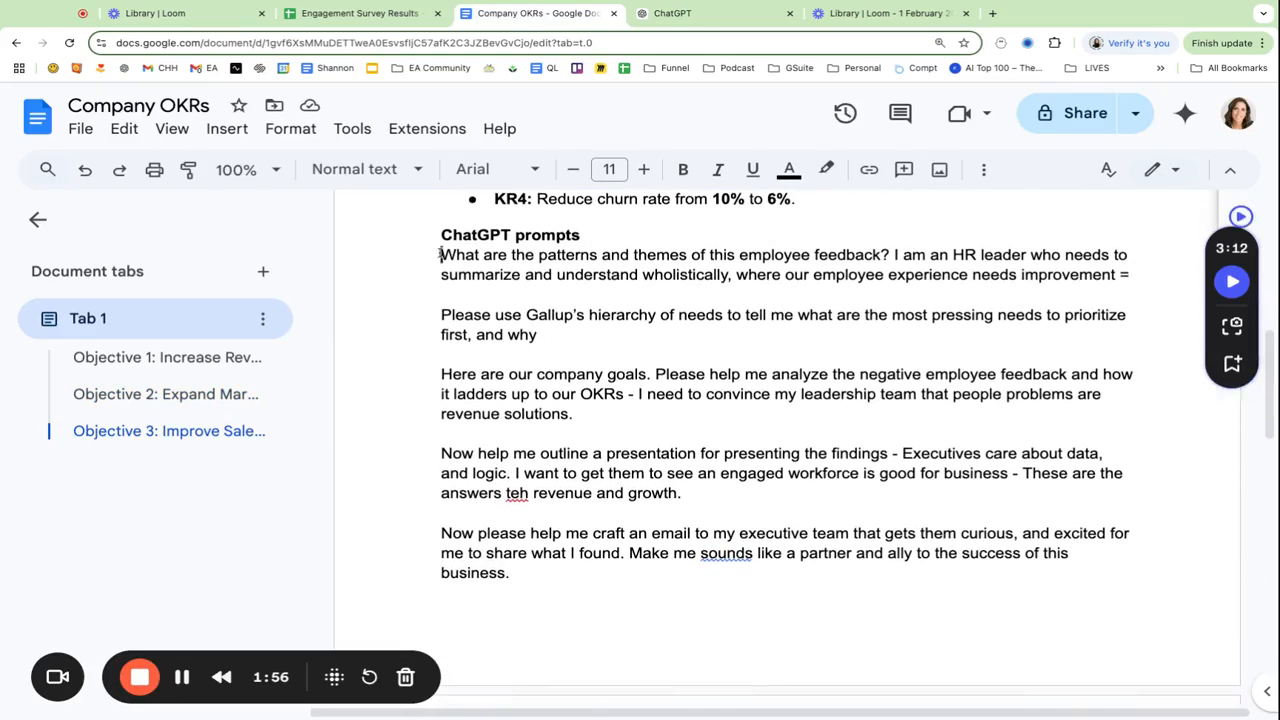
pyautogui.moveTo(442, 254); pyautogui.dragTo(681, 254)
pyautogui.click(597, 236)
pyautogui.moveTo(442, 254); pyautogui.dragTo(1130, 276)
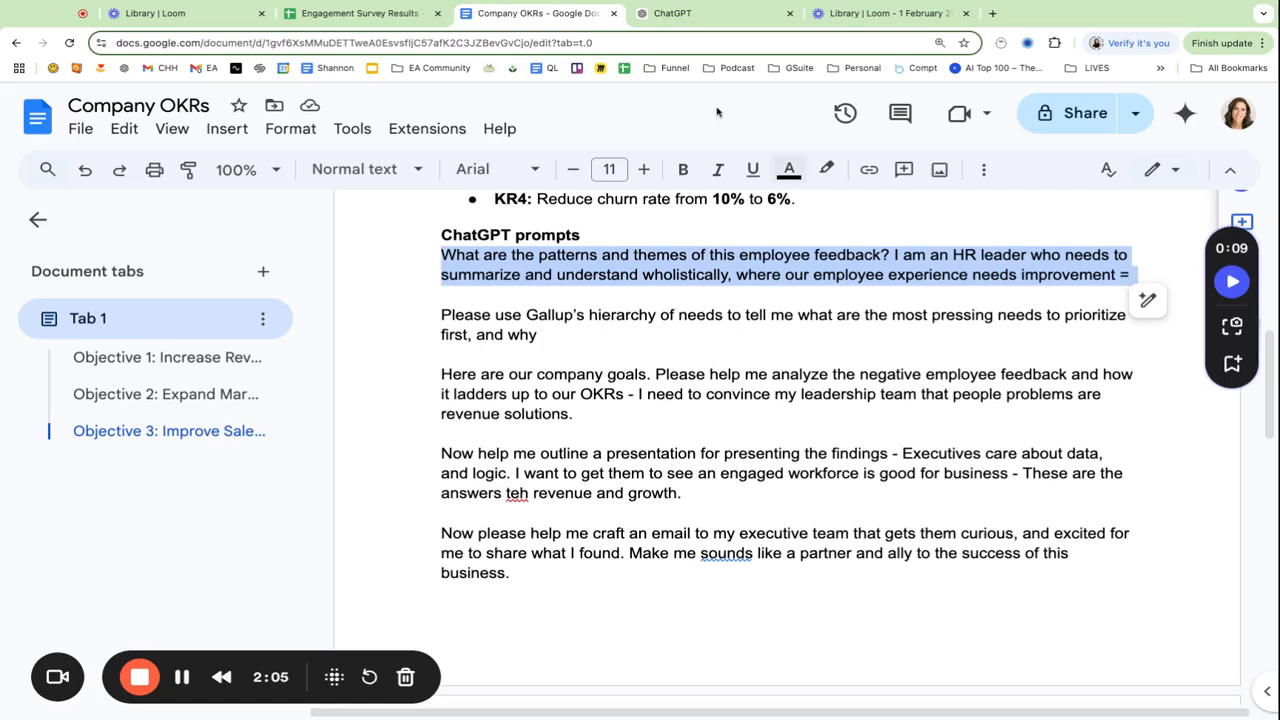
pyautogui.click(683, 13)
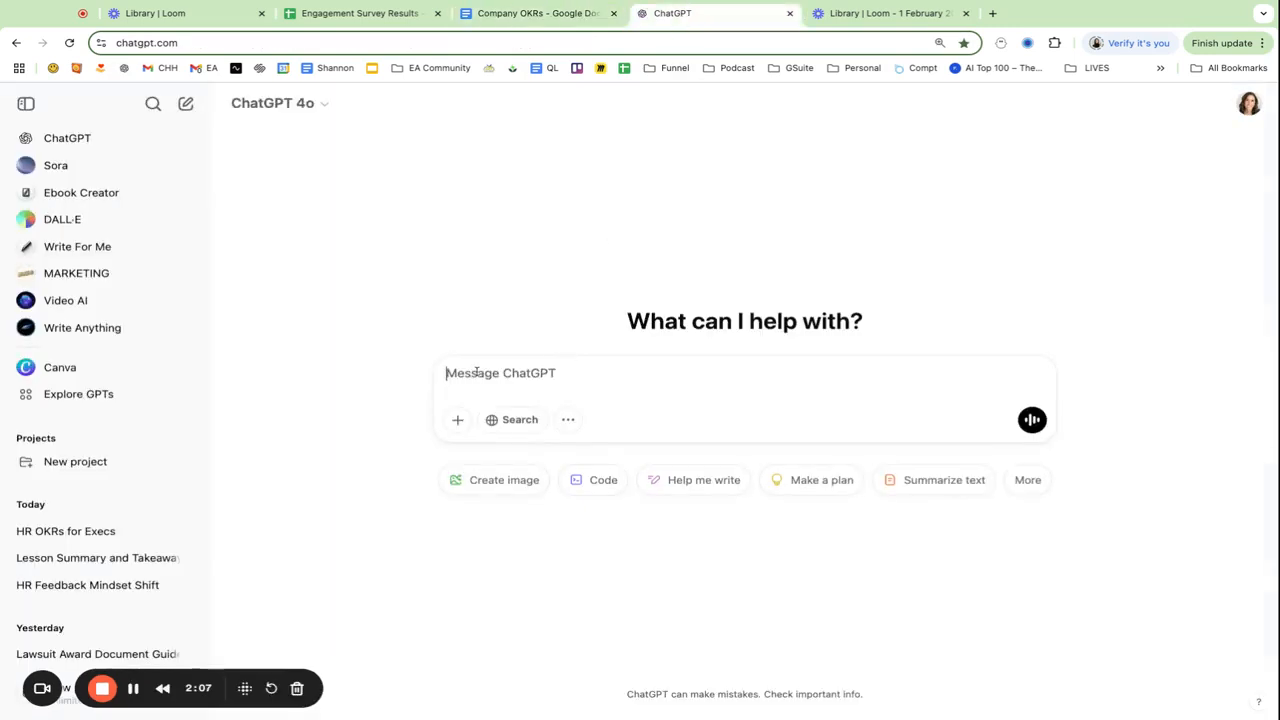
pyautogui.press('super+v')
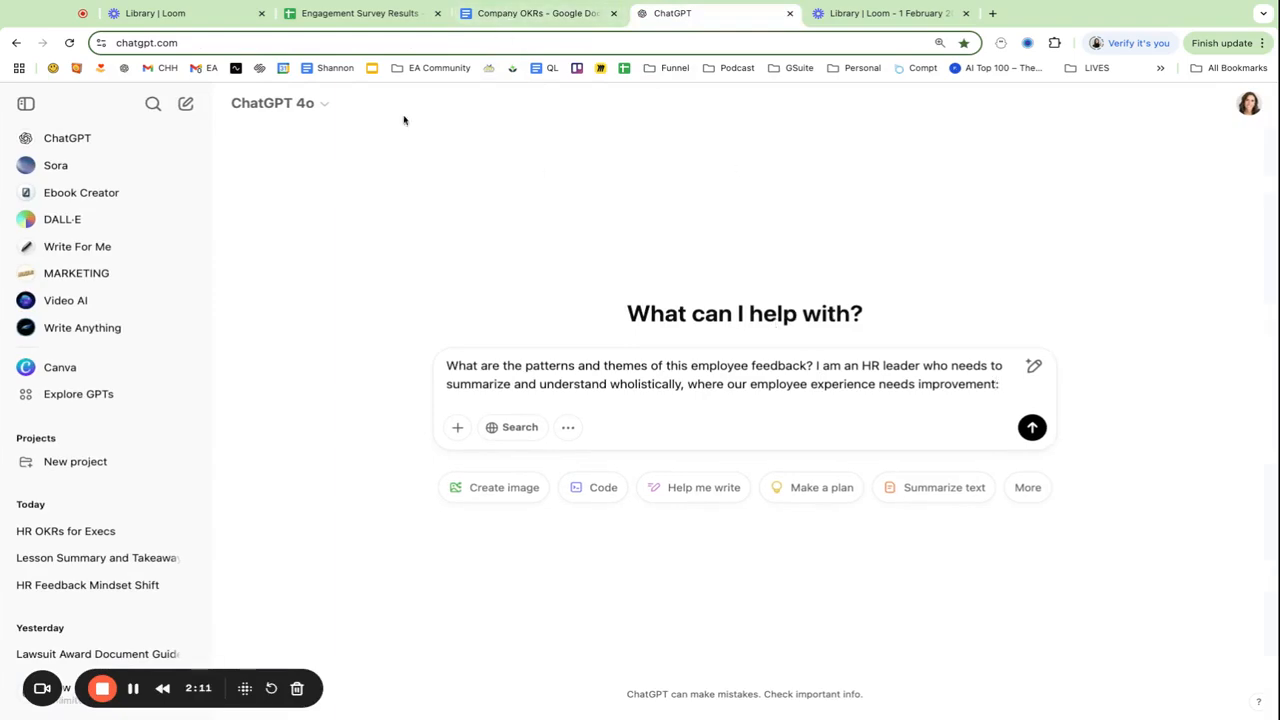
# Step: Paste the feedback comments from the survey sheet below the prompt in ChatGPT and send the message
pyautogui.click(281, 19)
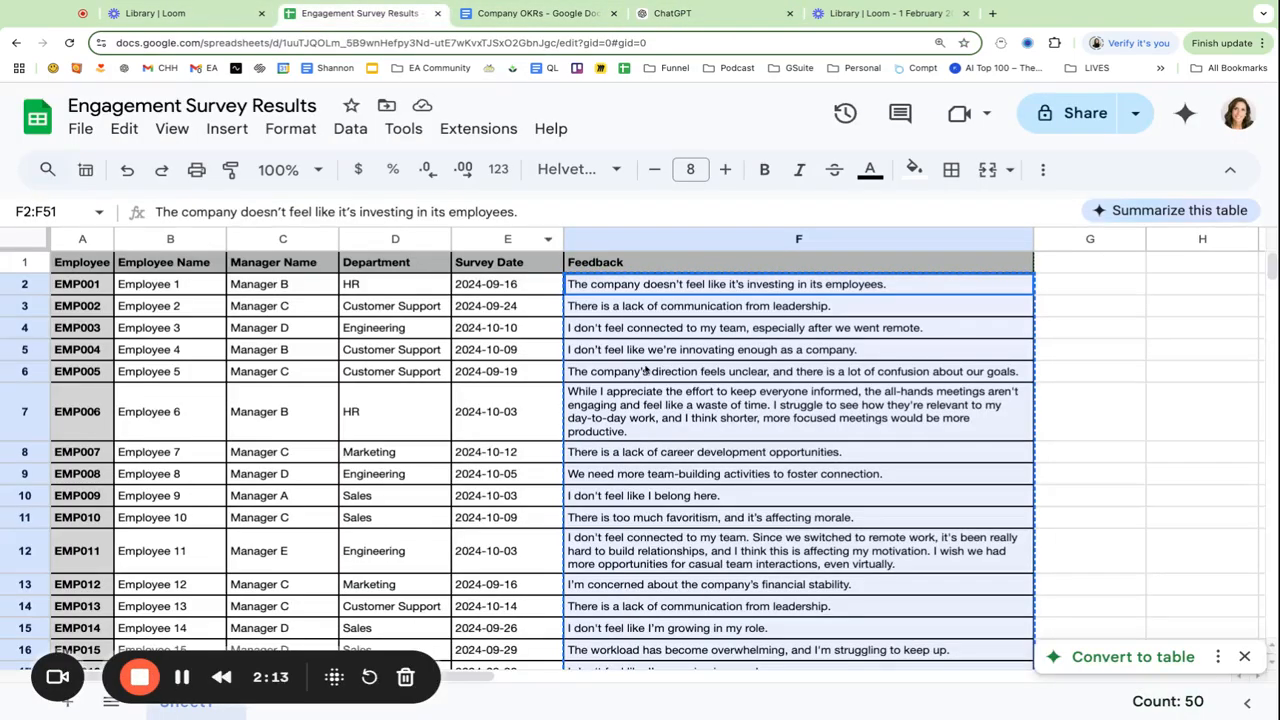
pyautogui.click(672, 13)
pyautogui.click(1008, 327)
pyautogui.hotkey('ctrl', 'v')
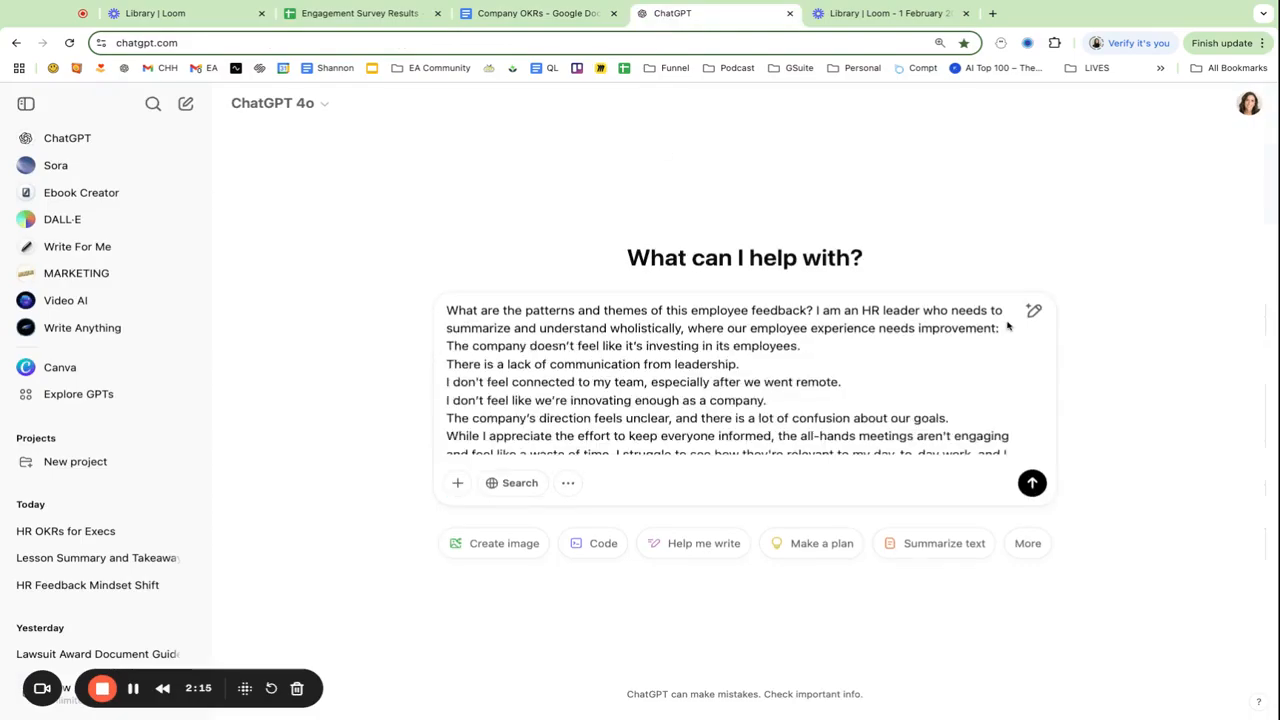
pyautogui.press('Return')
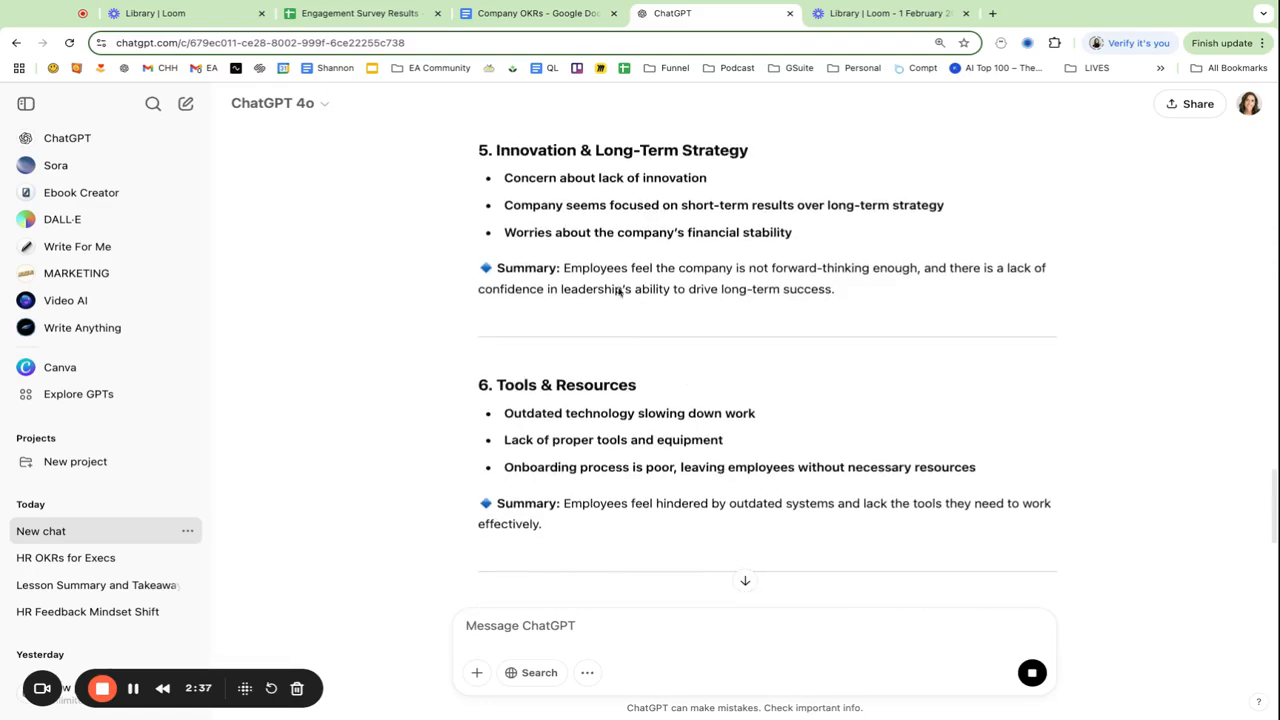
# Step: Switch to the Engagement Survey Results sheet and look over the feedback comments again
pyautogui.click(388, 14)
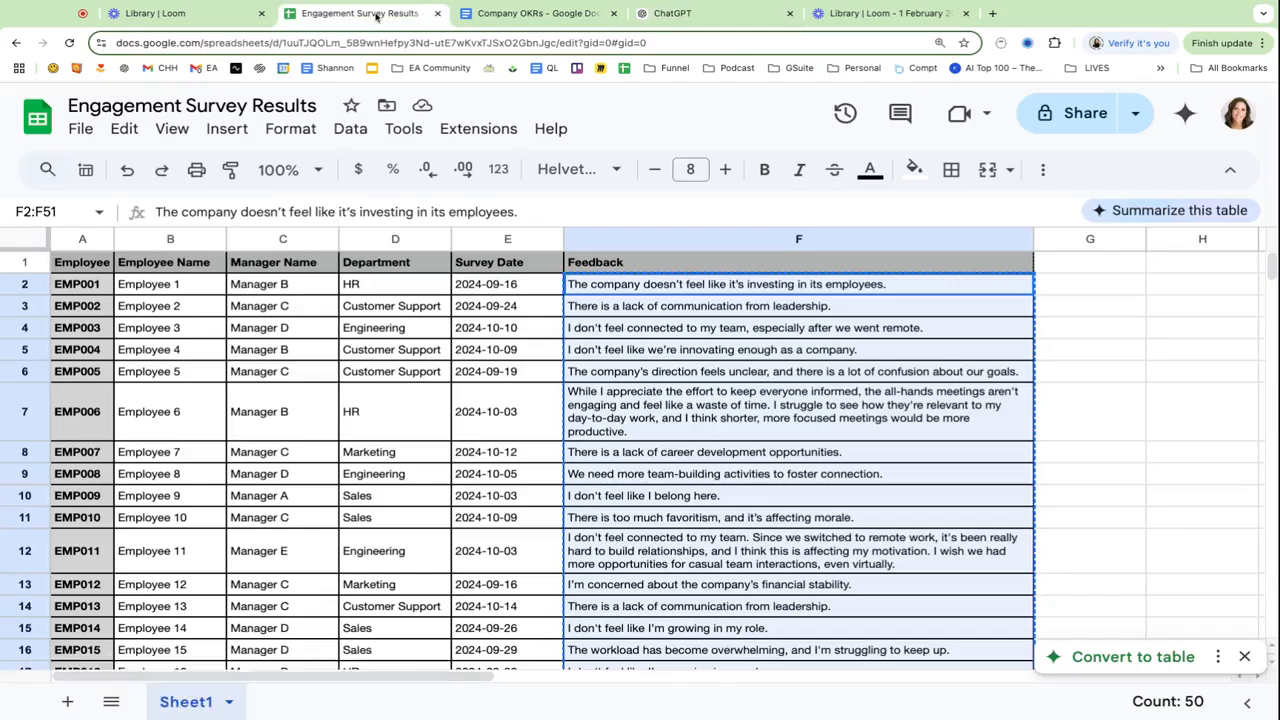
pyautogui.click(820, 541)
pyautogui.scroll(-5, 826, 540)
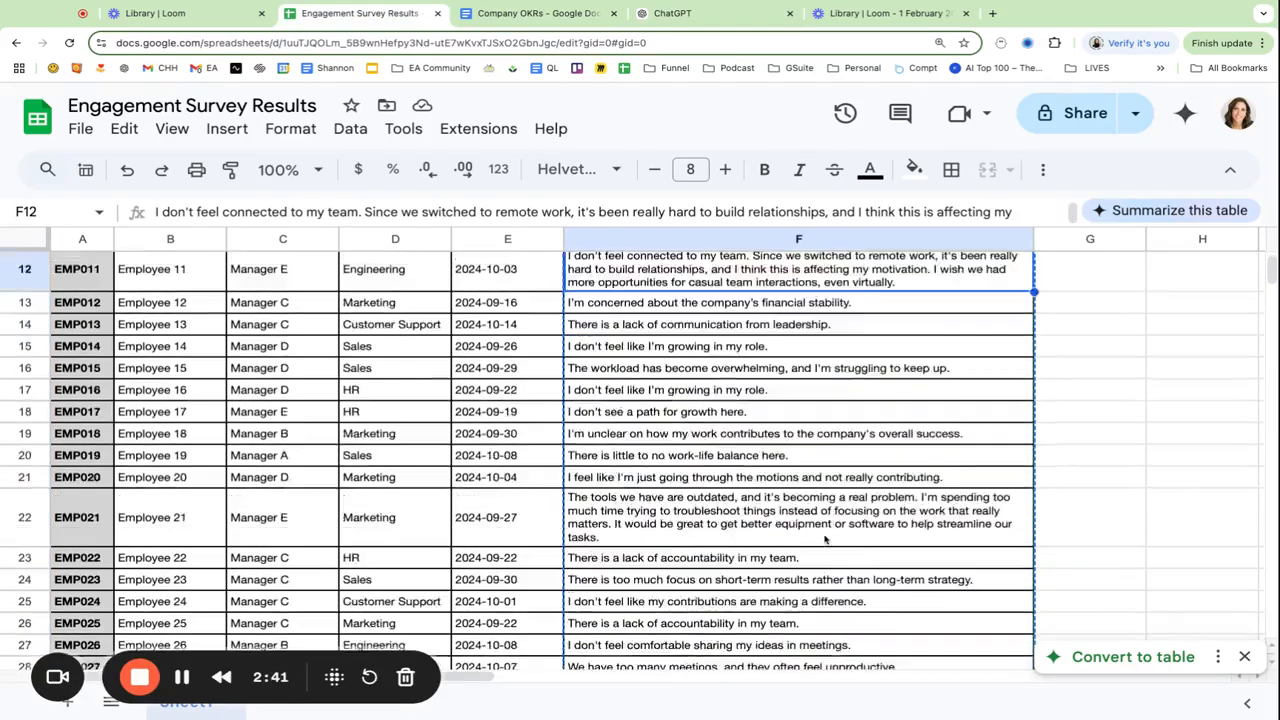
# Step: Return to ChatGPT and send the follow-up question "Can you tell me the most common theme overall?"
pyautogui.click(675, 13)
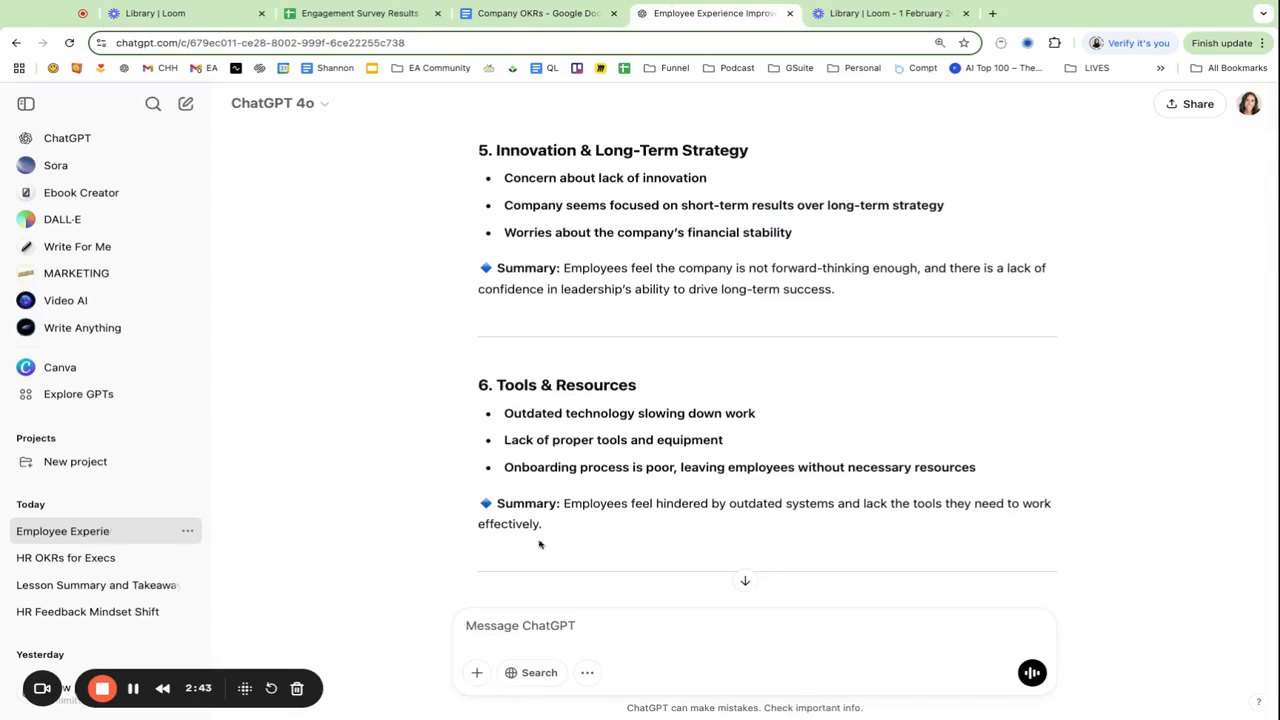
pyautogui.click(614, 617)
pyautogui.write('C')
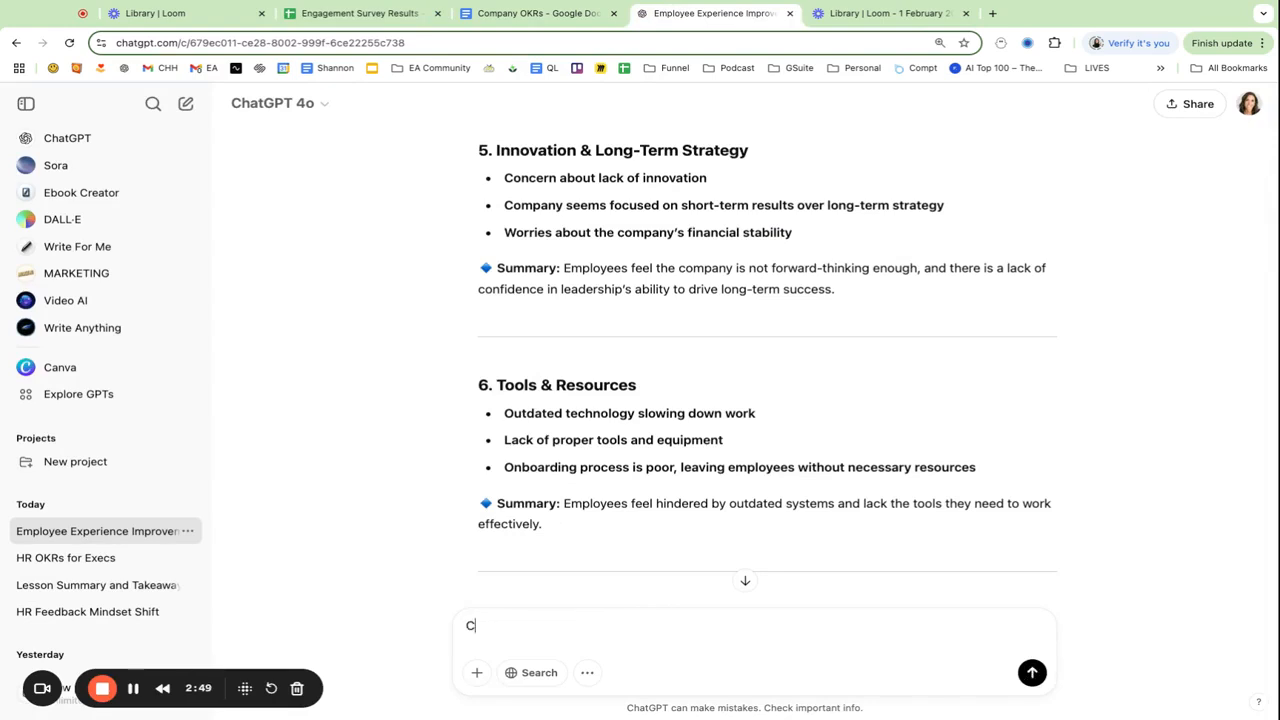
pyautogui.write('an you tell me the most cim')
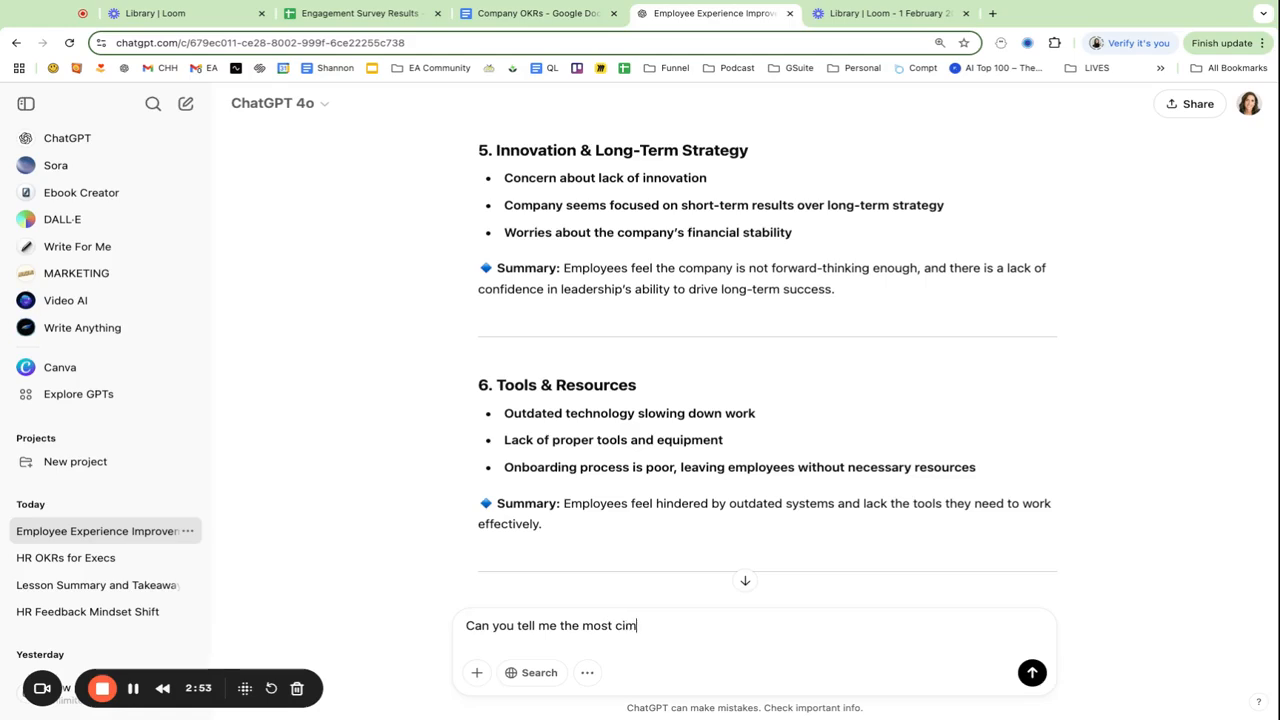
pyautogui.press('BackSpace')
pyautogui.press('BackSpace')
pyautogui.write('ommon theme?')
pyautogui.press('BackSpace')
pyautogui.write('overall')
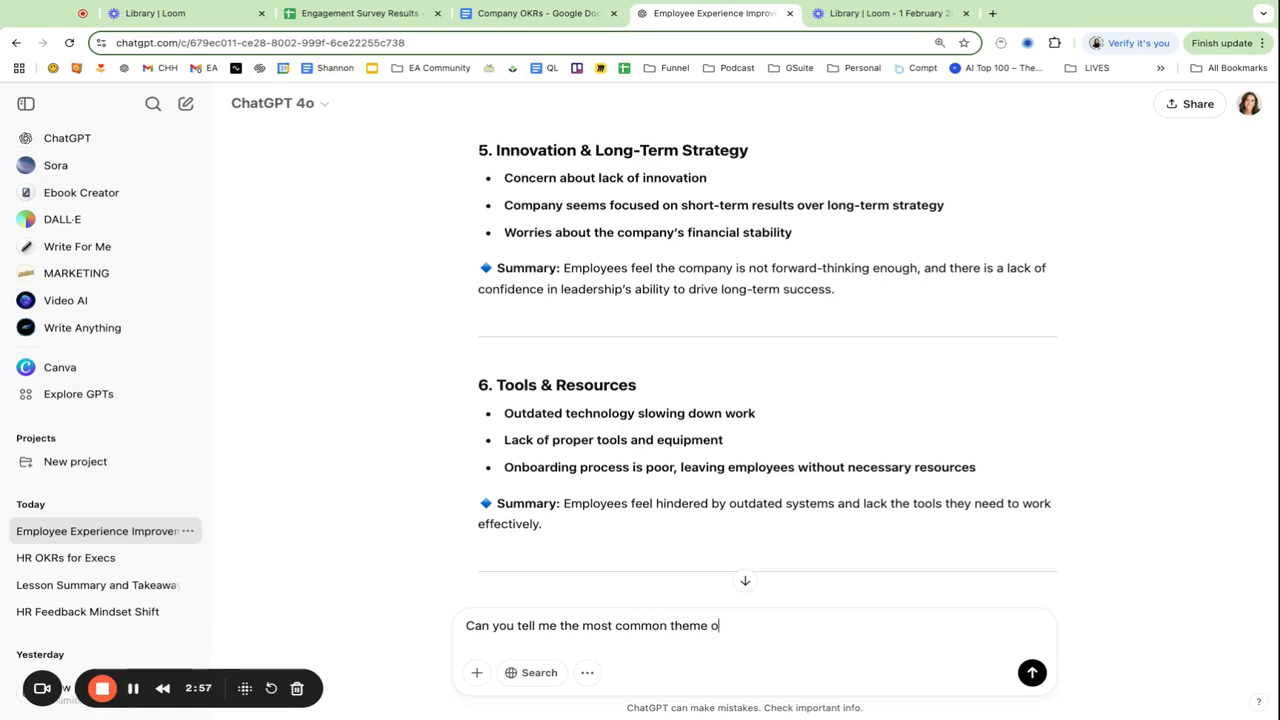
pyautogui.press('BackSpace')
pyautogui.press('BackSpace')
pyautogui.press('BackSpace')
pyautogui.write('all?')
pyautogui.press('Return')
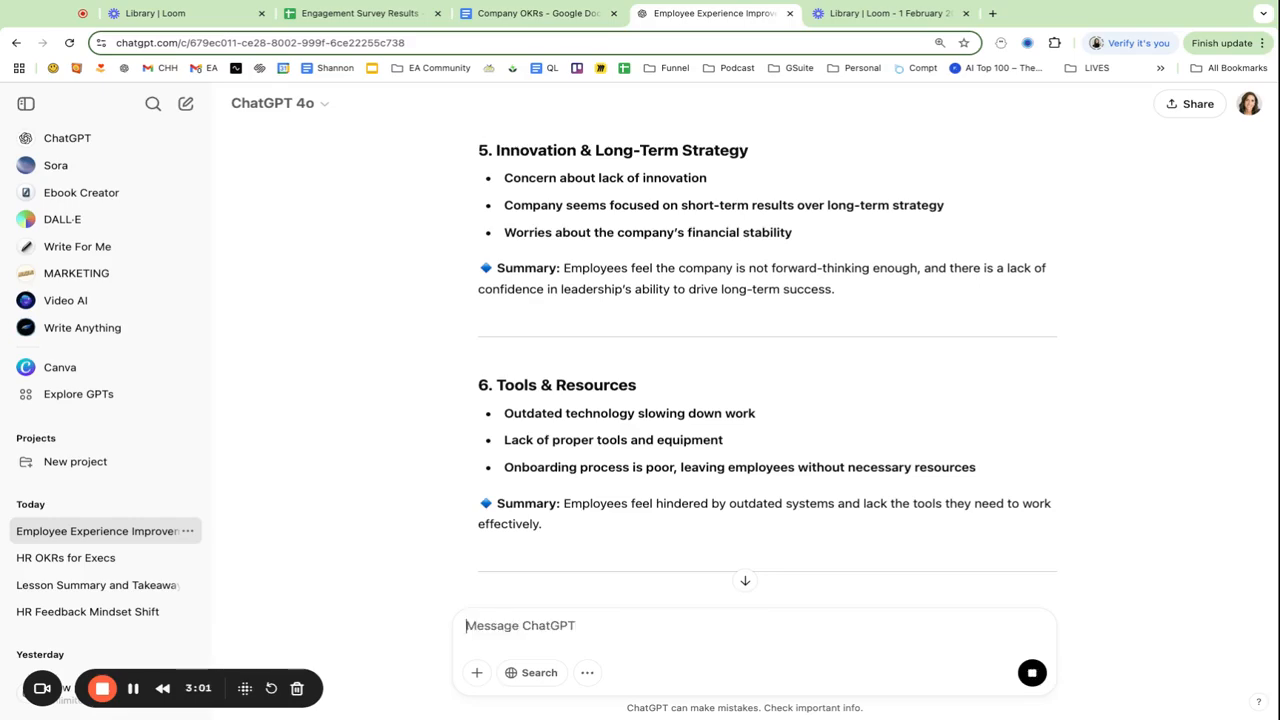
# Step: Read ChatGPT's overall takeaways and its answer on the most common theme, comparing them with the feedback in the survey sheet
pyautogui.scroll(3, 823, 340)
pyautogui.scroll(-2, 823, 337)
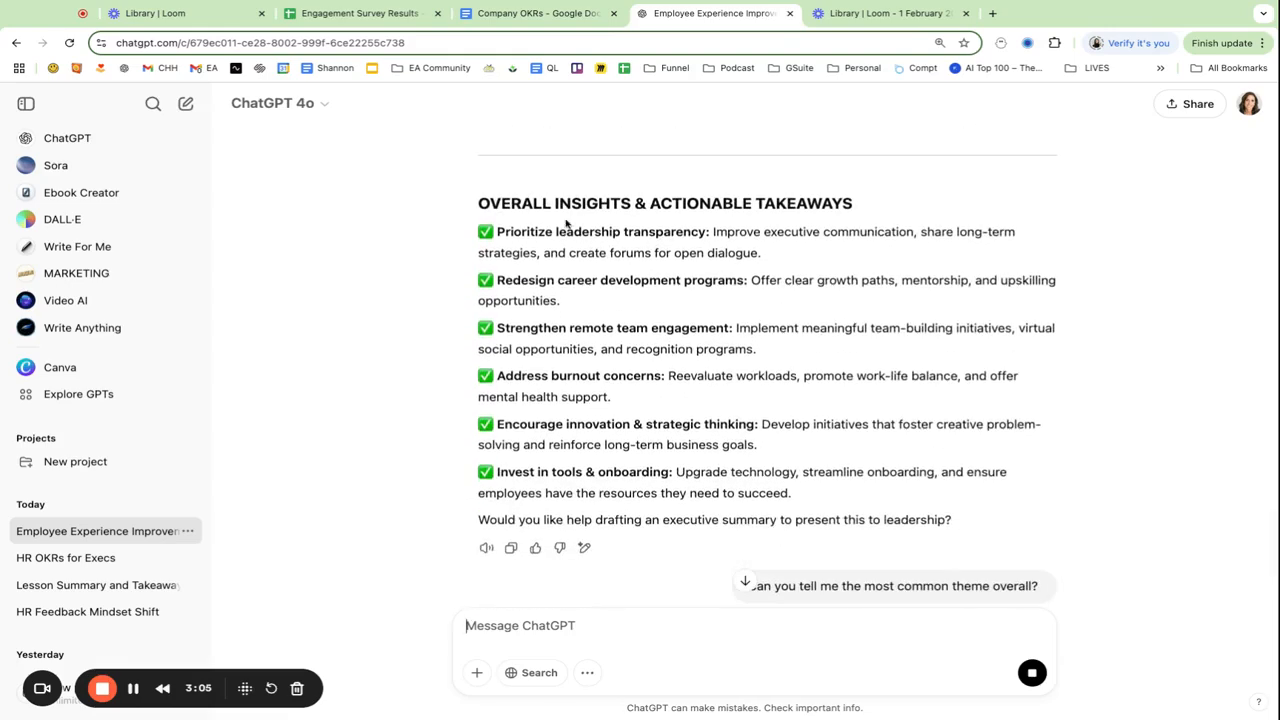
pyautogui.scroll(-1, 723, 350)
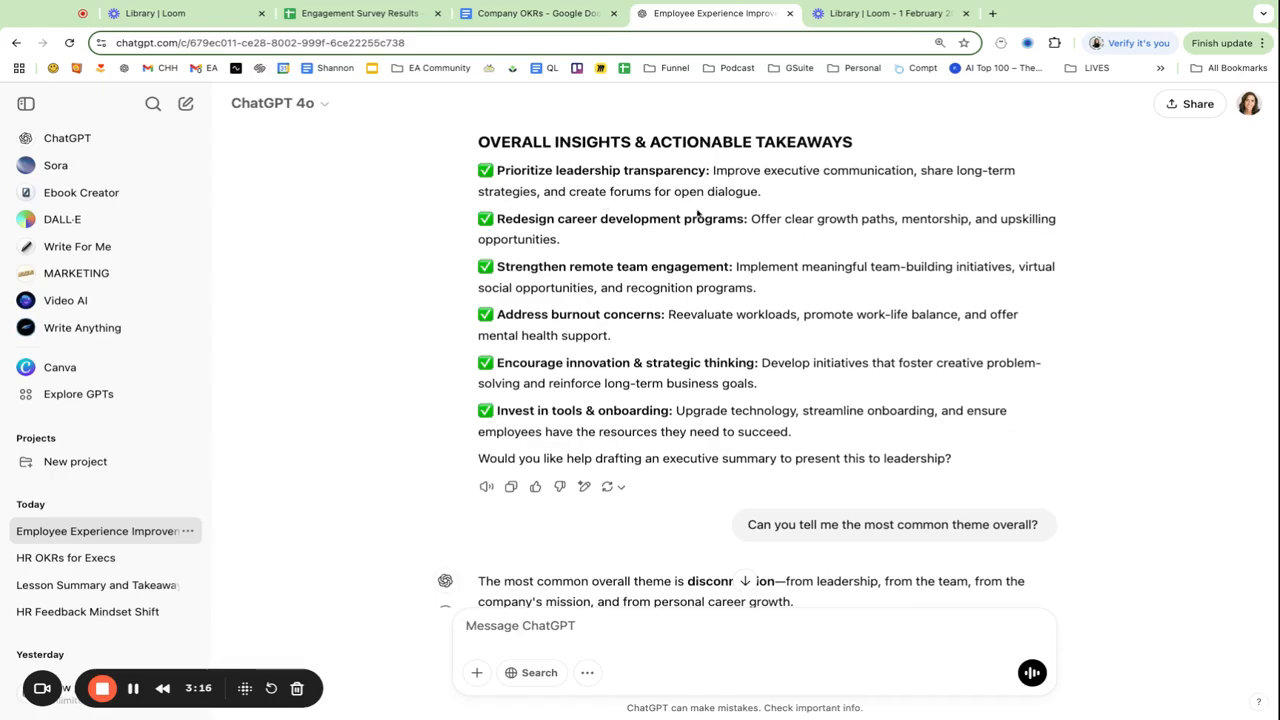
pyautogui.scroll(-4, 717, 266)
pyautogui.scroll(-3, 728, 252)
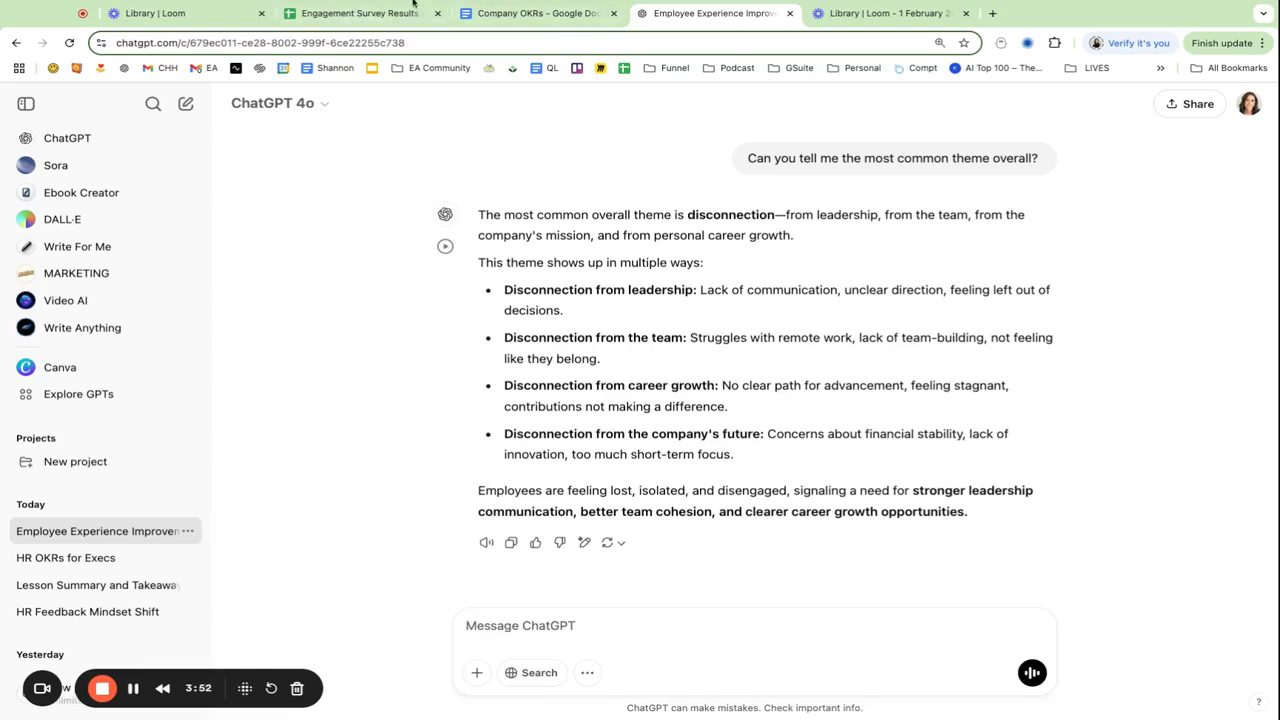
pyautogui.click(372, 13)
pyautogui.scroll(-10, 910, 493)
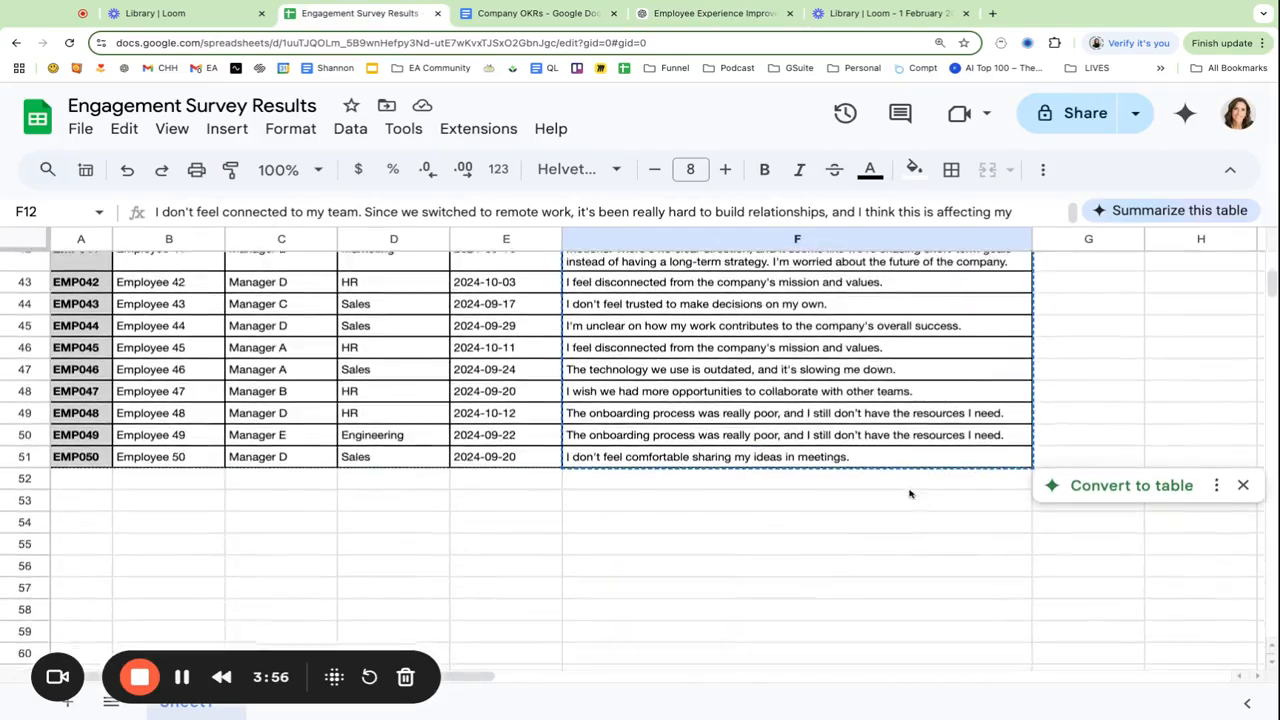
pyautogui.scroll(15, 910, 493)
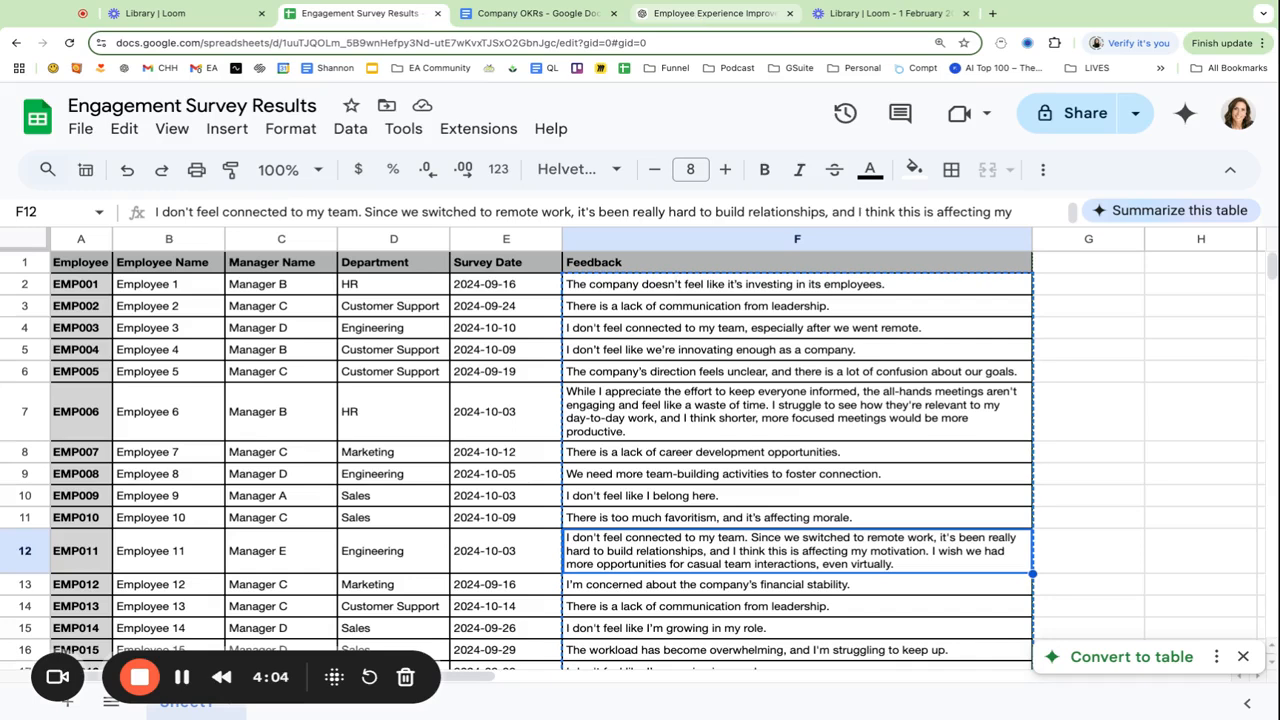
pyautogui.click(700, 14)
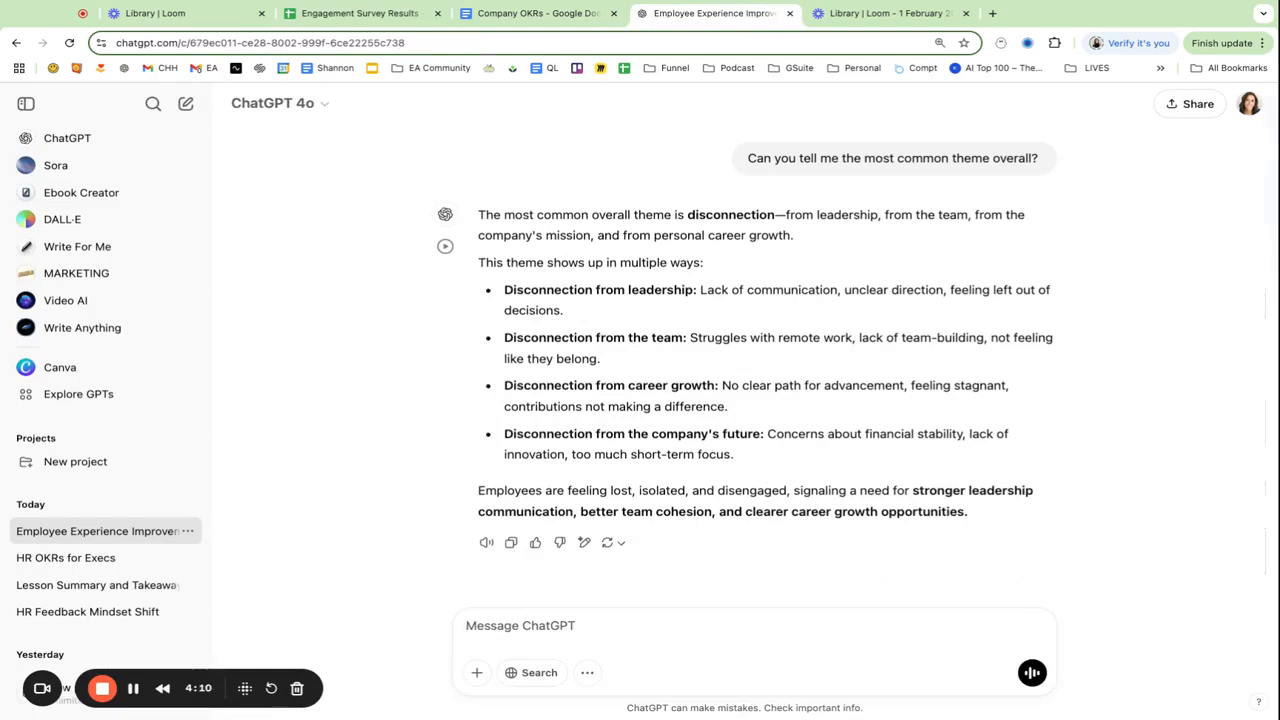
# Step: Copy the Gallup's hierarchy of needs prompt from the Company OKRs document and send it in the ChatGPT conversation
pyautogui.click(524, 13)
pyautogui.click(555, 349)
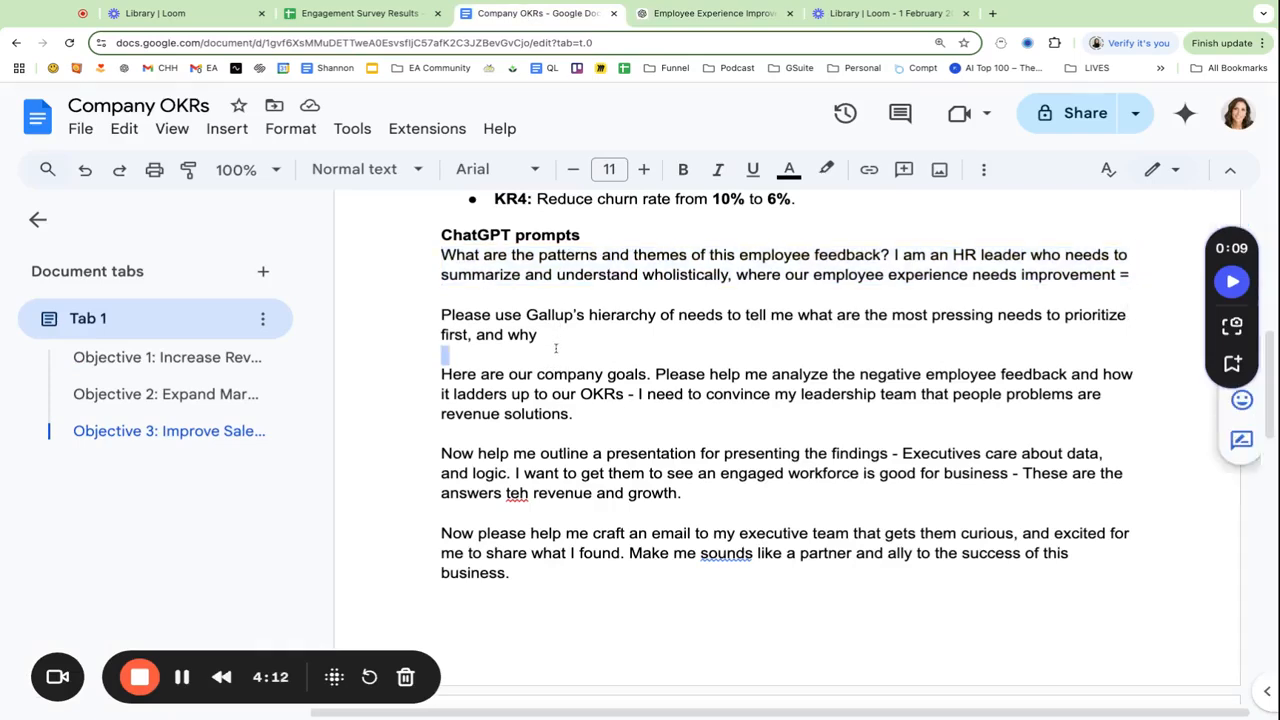
pyautogui.tripleClick(568, 335)
pyautogui.press('super+c')
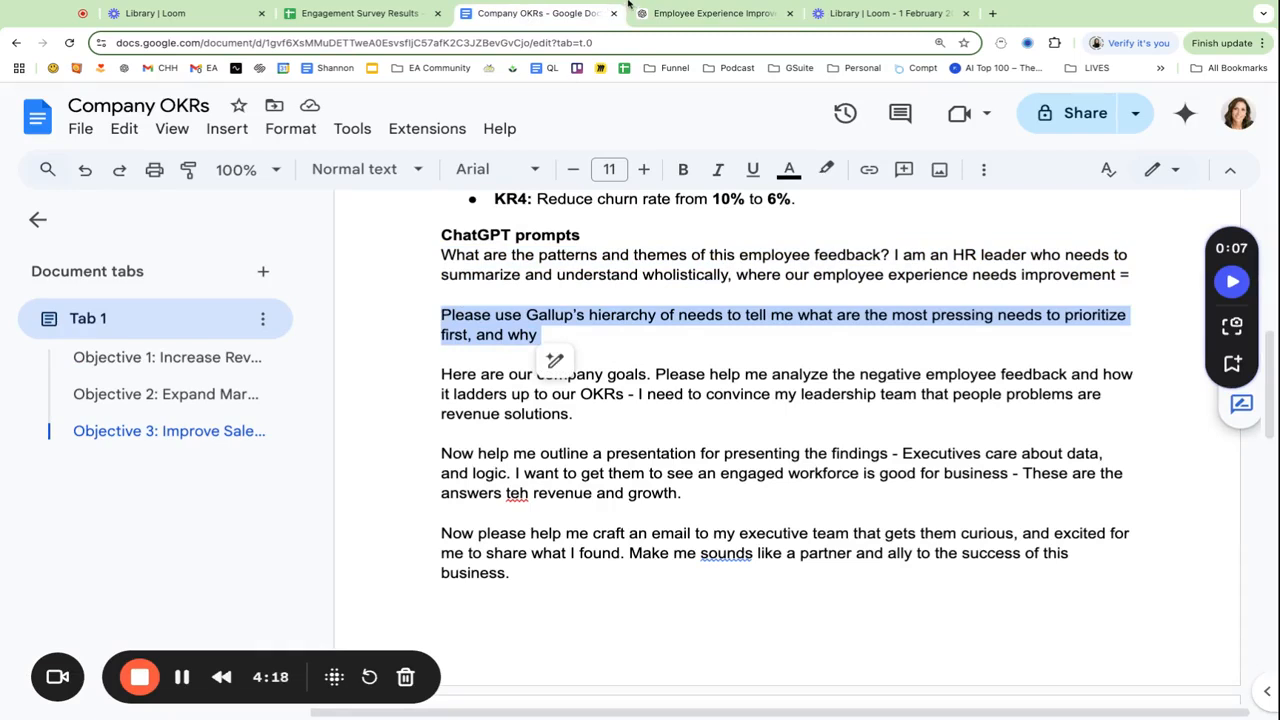
pyautogui.click(692, 20)
pyautogui.press('super+v')
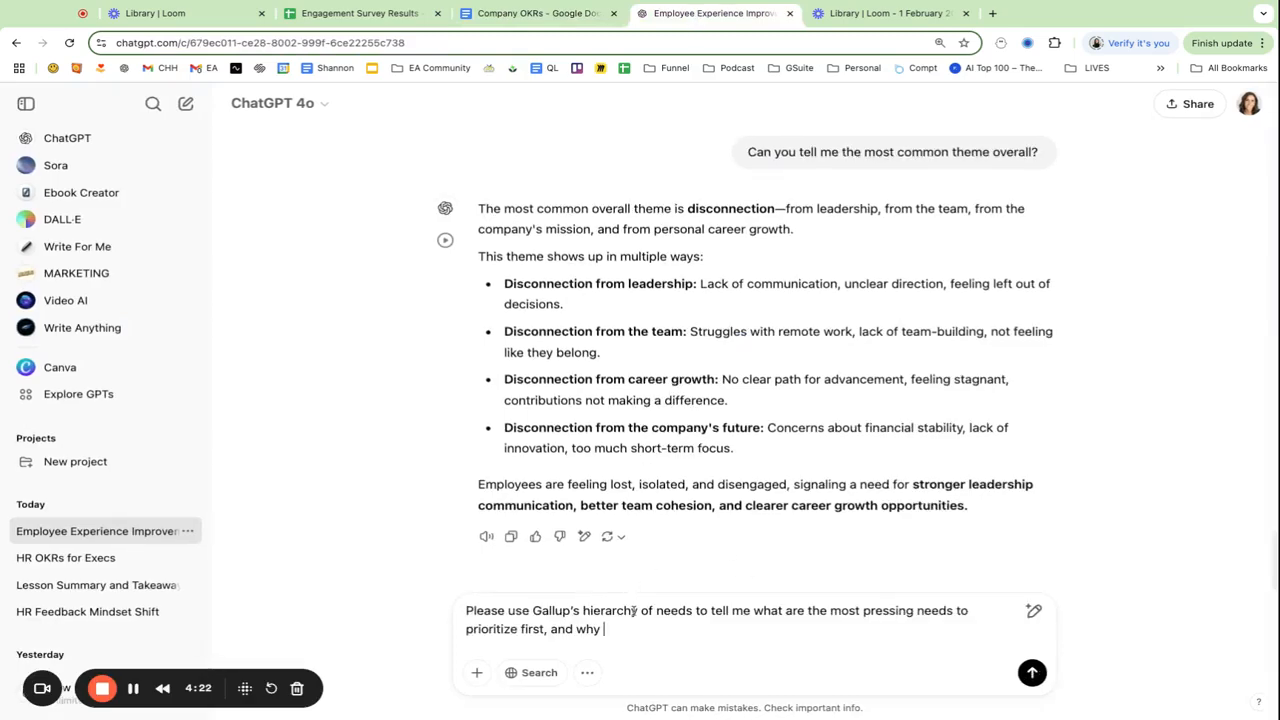
pyautogui.press('Return')
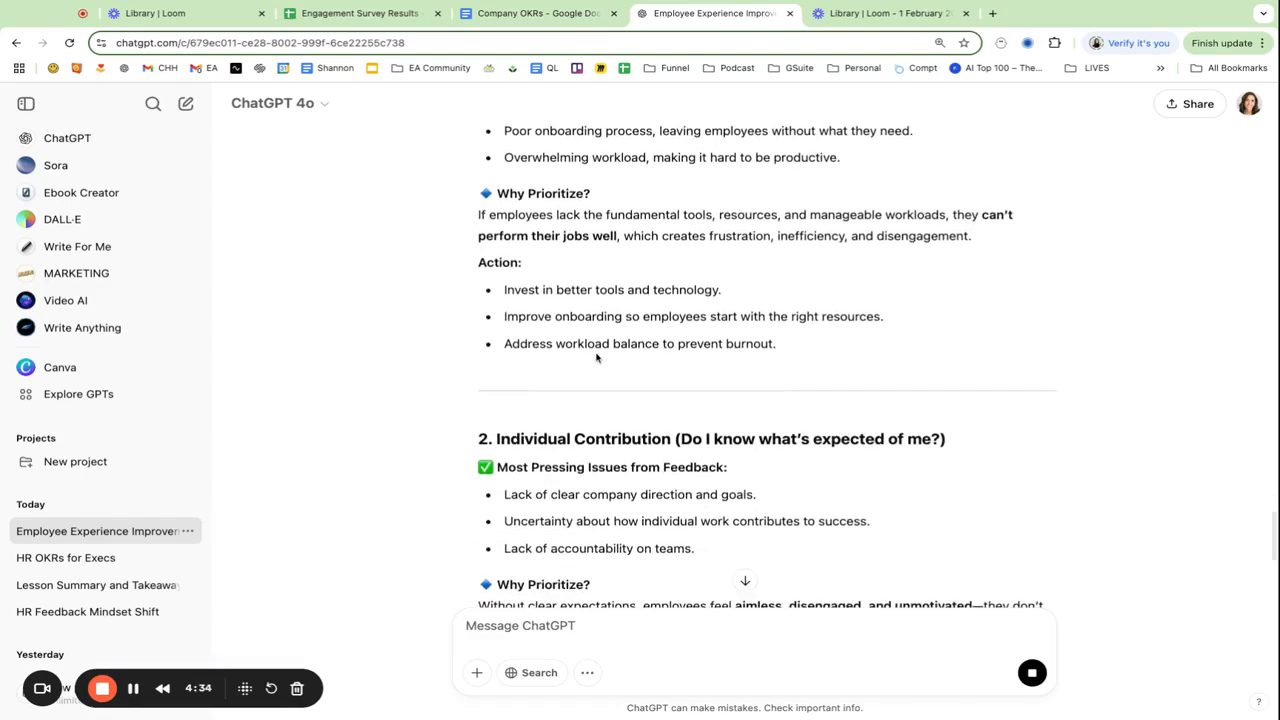
# Step: Read ChatGPT's answer based on Gallup's hierarchy, examining the pressing issues, reasons to prioritize and actions for each need
pyautogui.scroll(5, 600, 360)
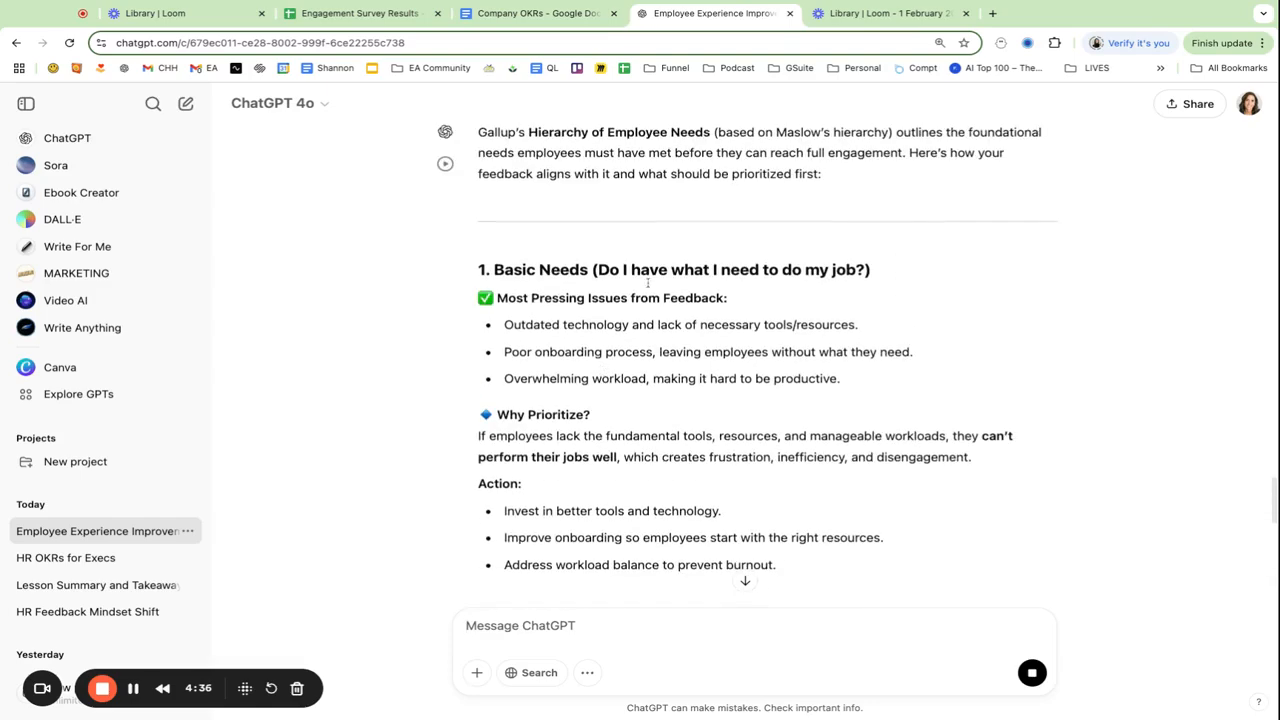
pyautogui.scroll(-3, 908, 446)
pyautogui.scroll(-2, 880, 414)
pyautogui.scroll(-6, 777, 449)
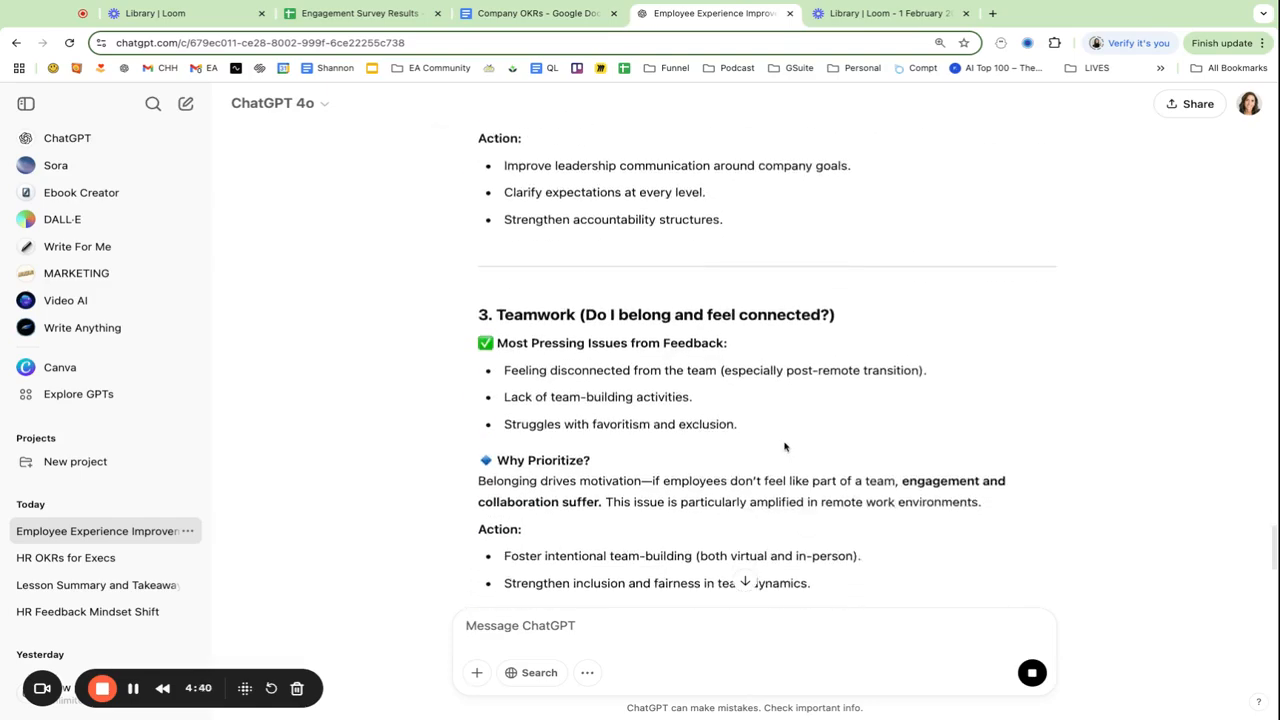
pyautogui.scroll(10, 616, 338)
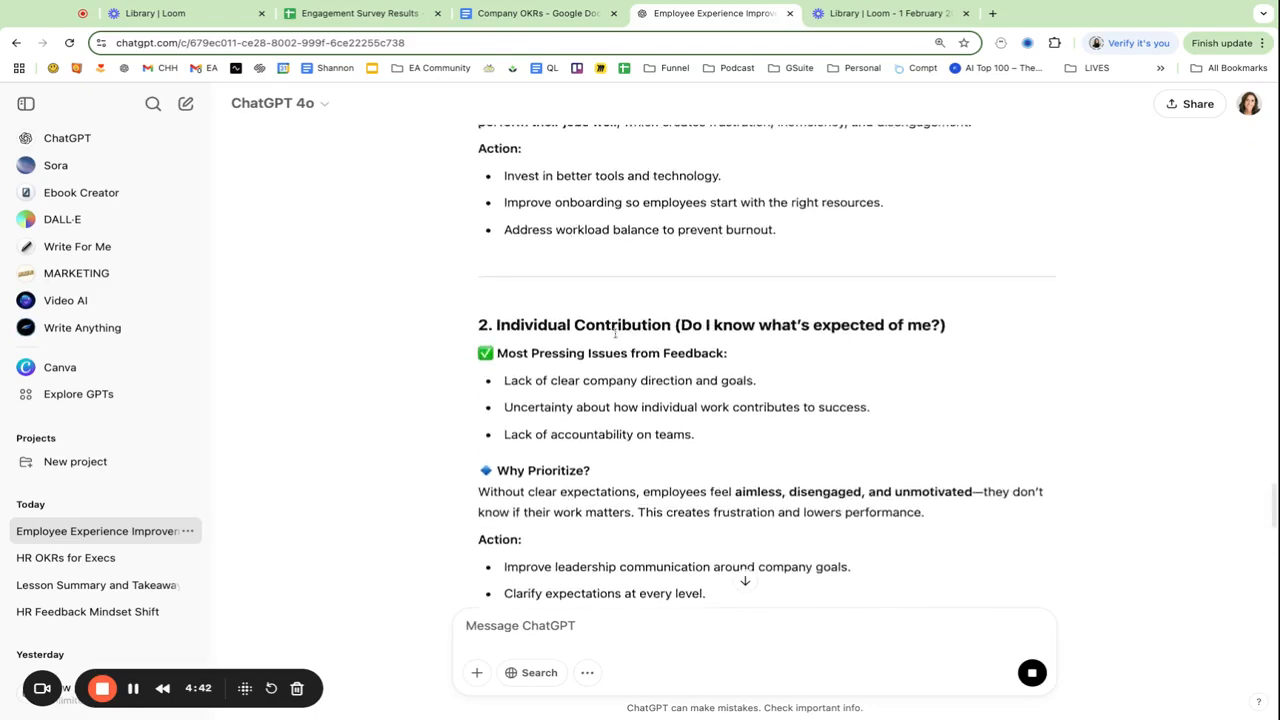
pyautogui.scroll(2, 618, 334)
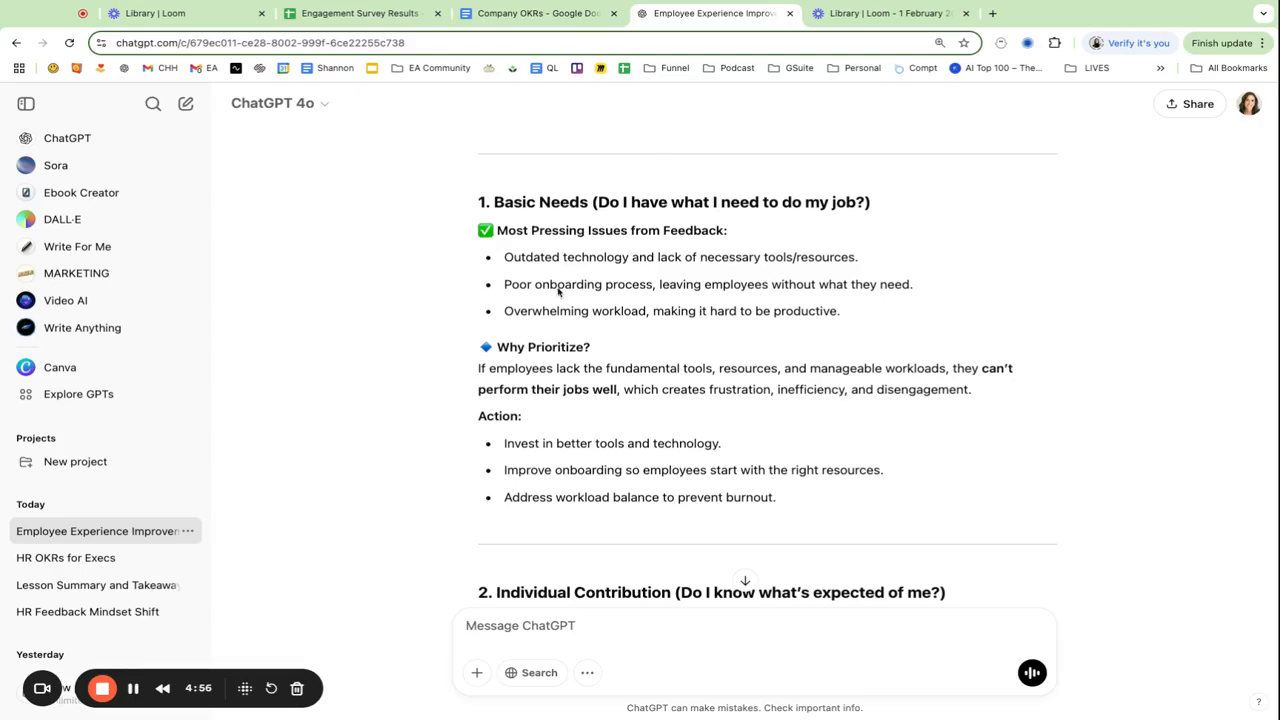
pyautogui.scroll(2, 680, 243)
pyautogui.scroll(-15, 680, 243)
pyautogui.scroll(5, 680, 243)
pyautogui.scroll(4, 683, 245)
pyautogui.scroll(-9, 683, 240)
pyautogui.scroll(-10, 683, 238)
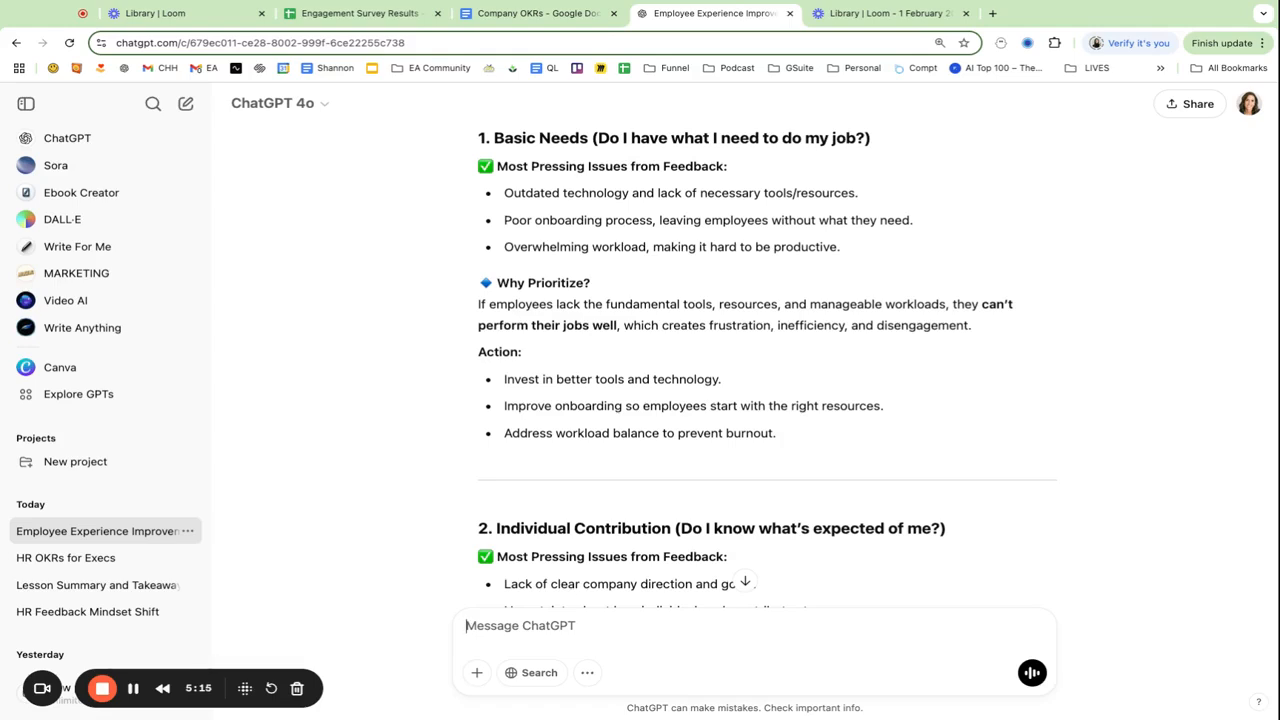
pyautogui.scroll(4, 640, 245)
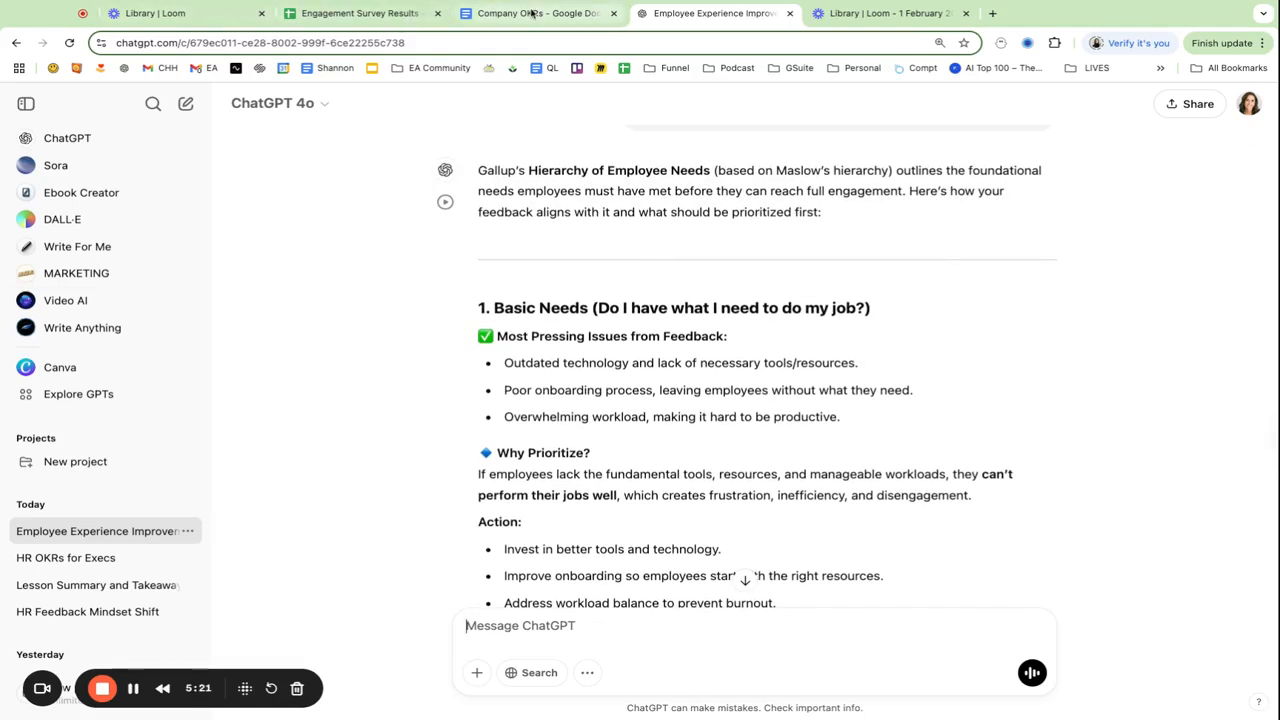
# Step: Review the earlier feedback themes and common-theme answer in the conversation, and return to the start of the Gallup hierarchy answer
pyautogui.scroll(15, 630, 250)
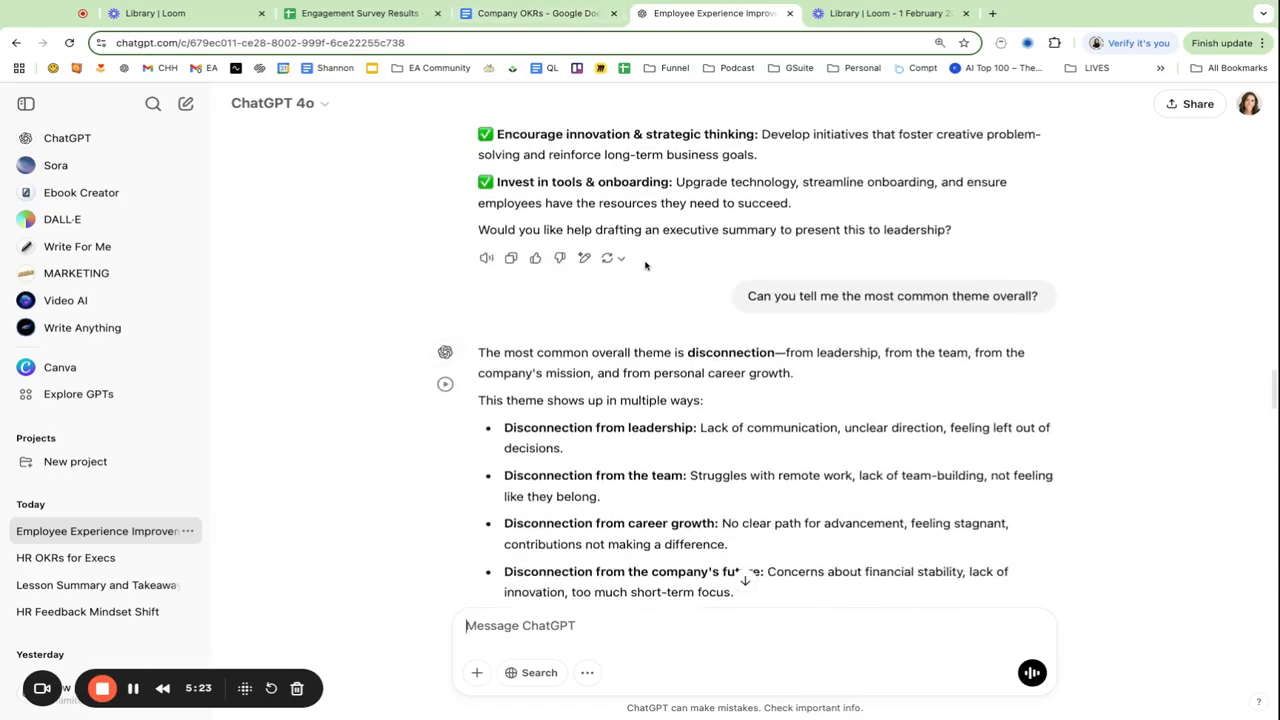
pyautogui.scroll(10, 645, 266)
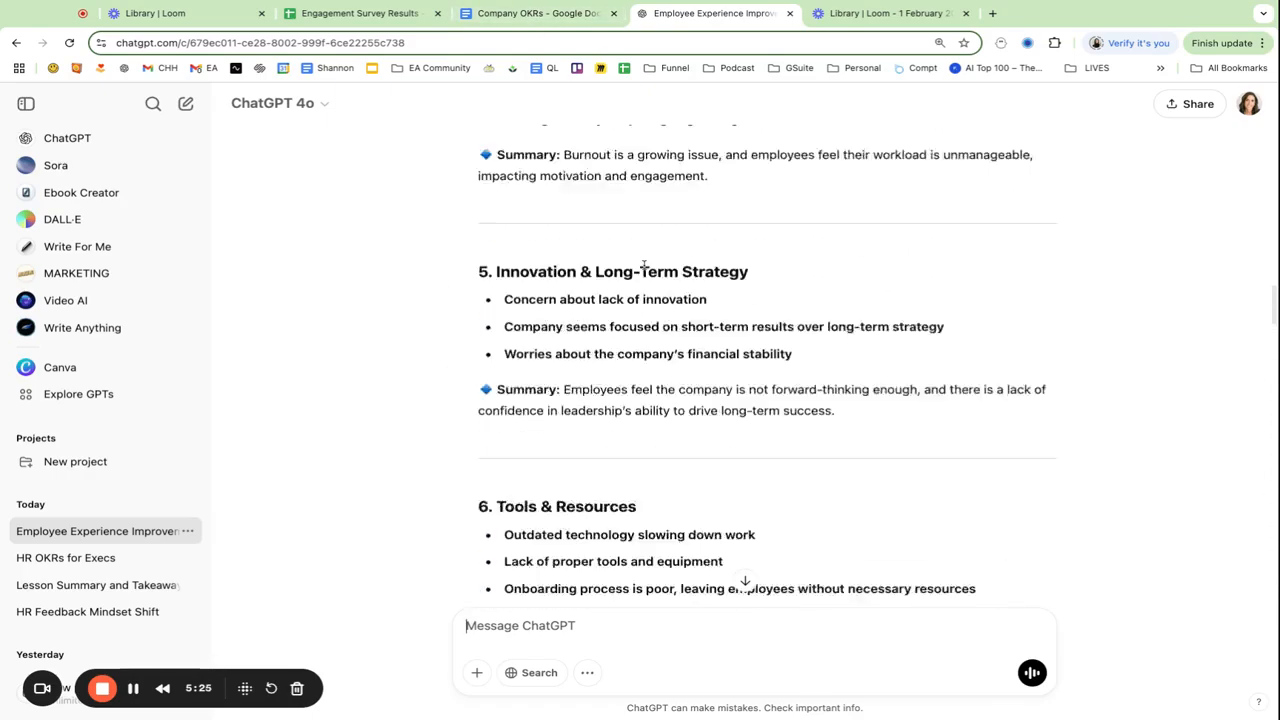
pyautogui.scroll(3, 645, 268)
pyautogui.scroll(-8, 648, 264)
pyautogui.scroll(-20, 650, 262)
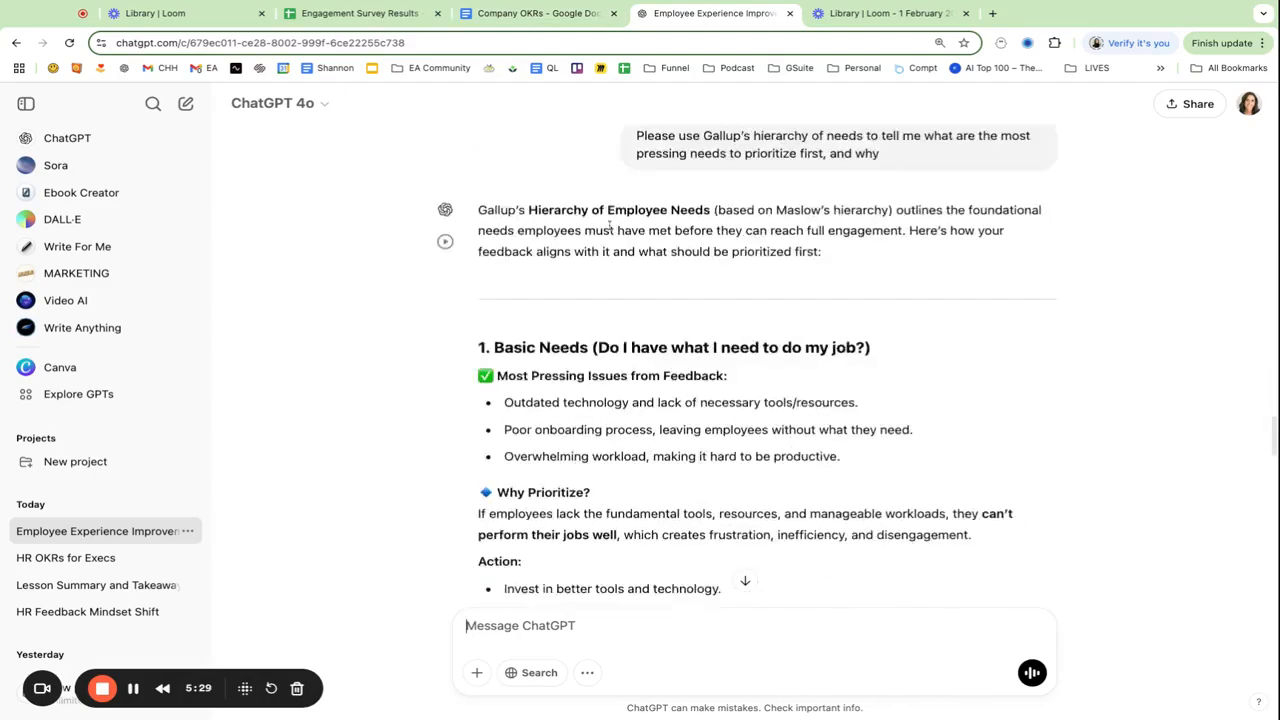
# Step: Copy the "Here are our company goals" prompt from the Company OKRs document and paste it into the ChatGPT message without sending it
pyautogui.click(530, 14)
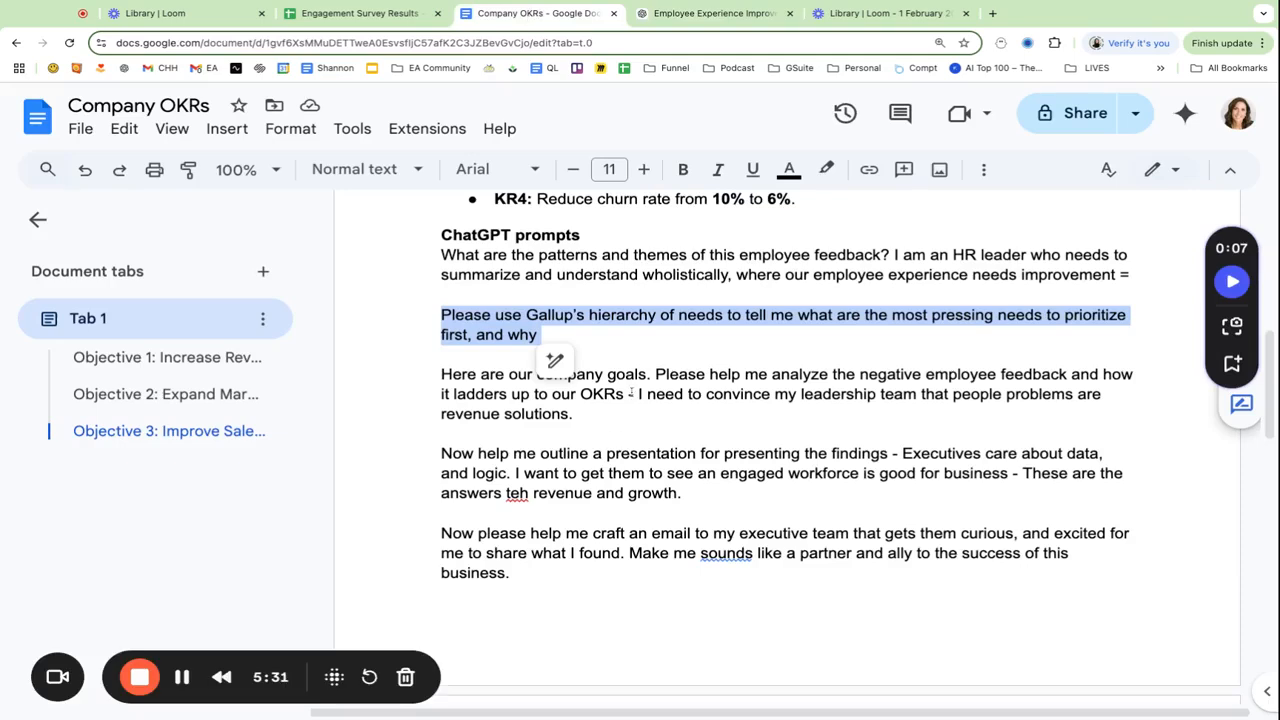
pyautogui.click(632, 392)
pyautogui.click(590, 412)
pyautogui.tripleClick(590, 412)
pyautogui.press('super+c')
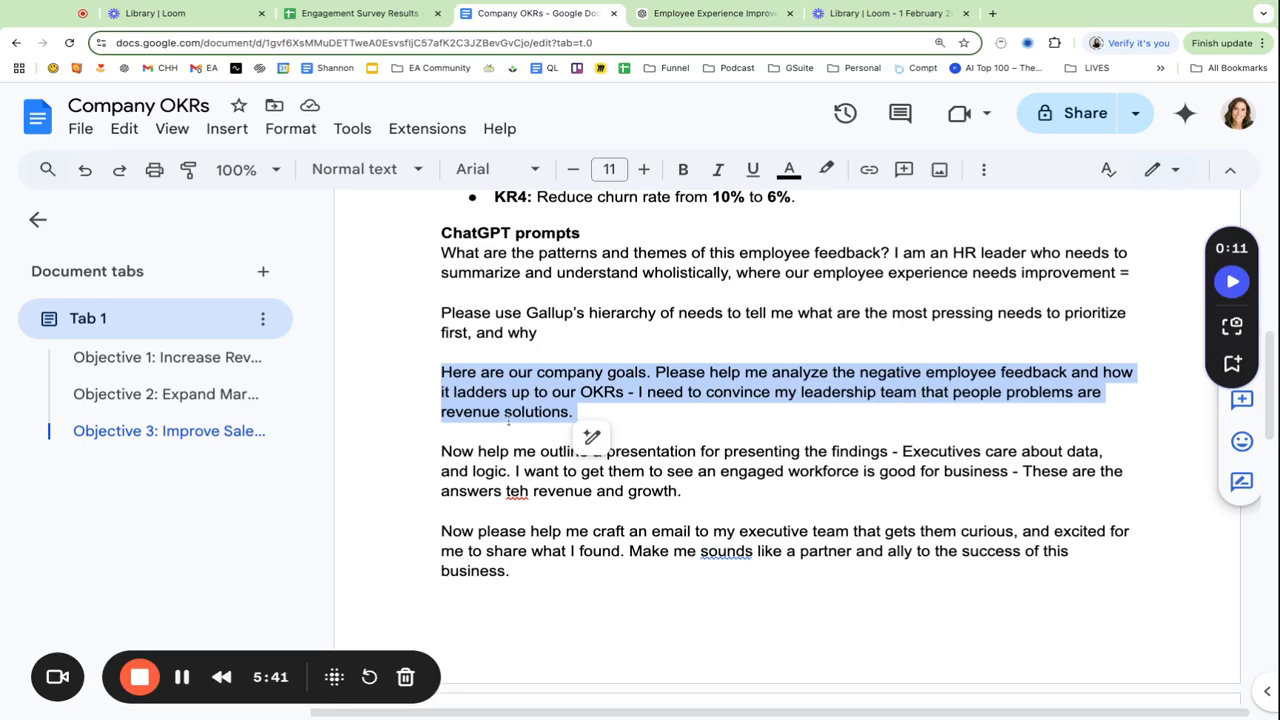
pyautogui.click(676, 15)
pyautogui.press('super+v')
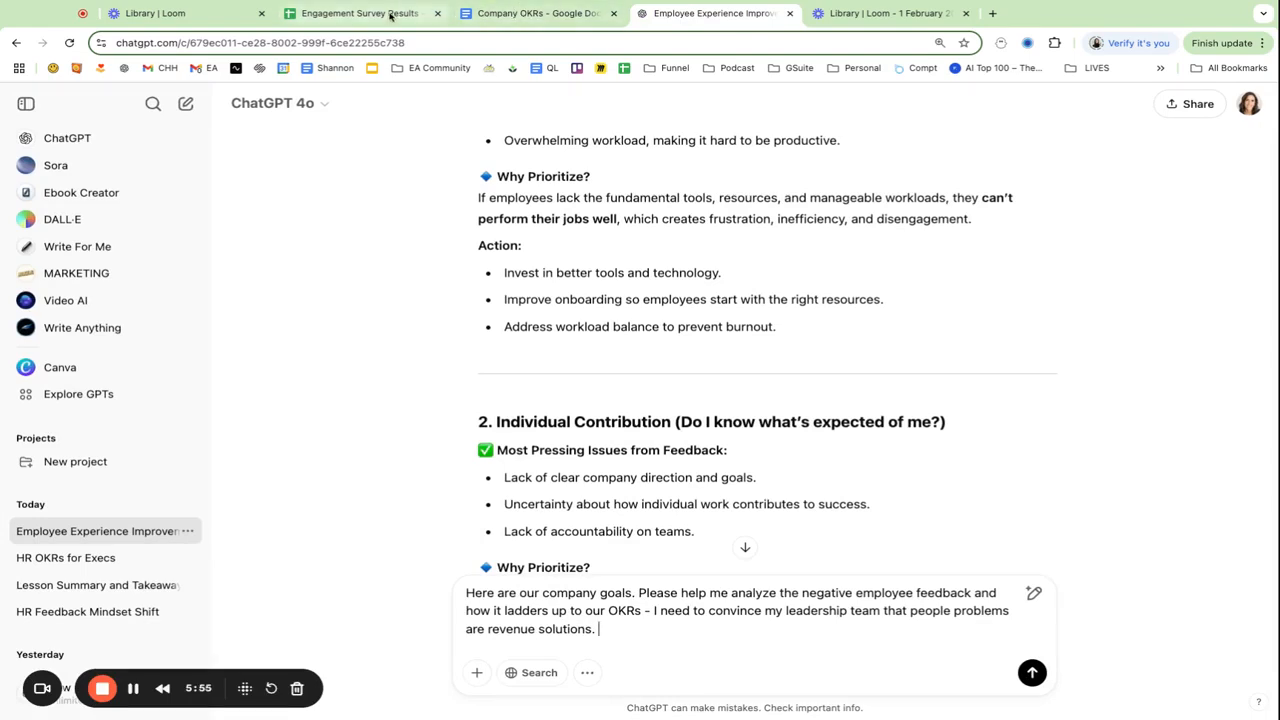
# Step: Copy Objectives 1 to 3 with all their key results from the Company OKRs document
pyautogui.click(522, 14)
pyautogui.scroll(10, 865, 420)
pyautogui.scroll(-4, 865, 420)
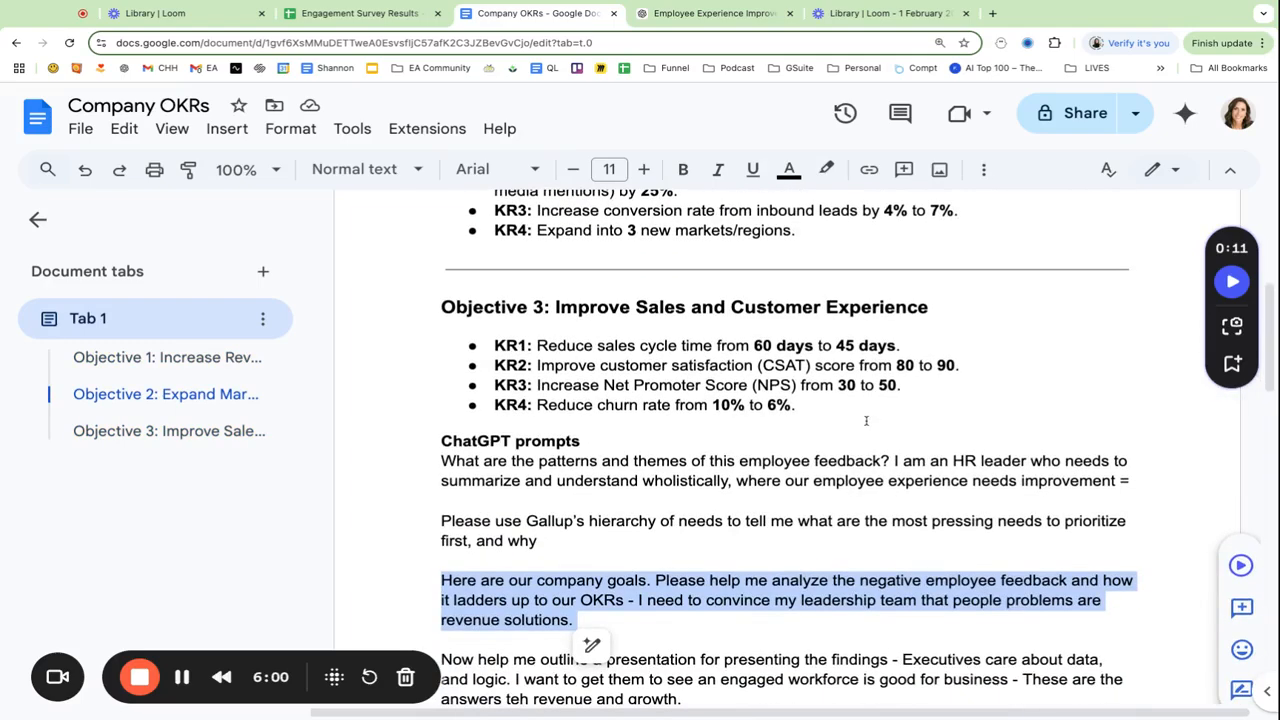
pyautogui.moveTo(850, 410); pyautogui.dragTo(420, 216)
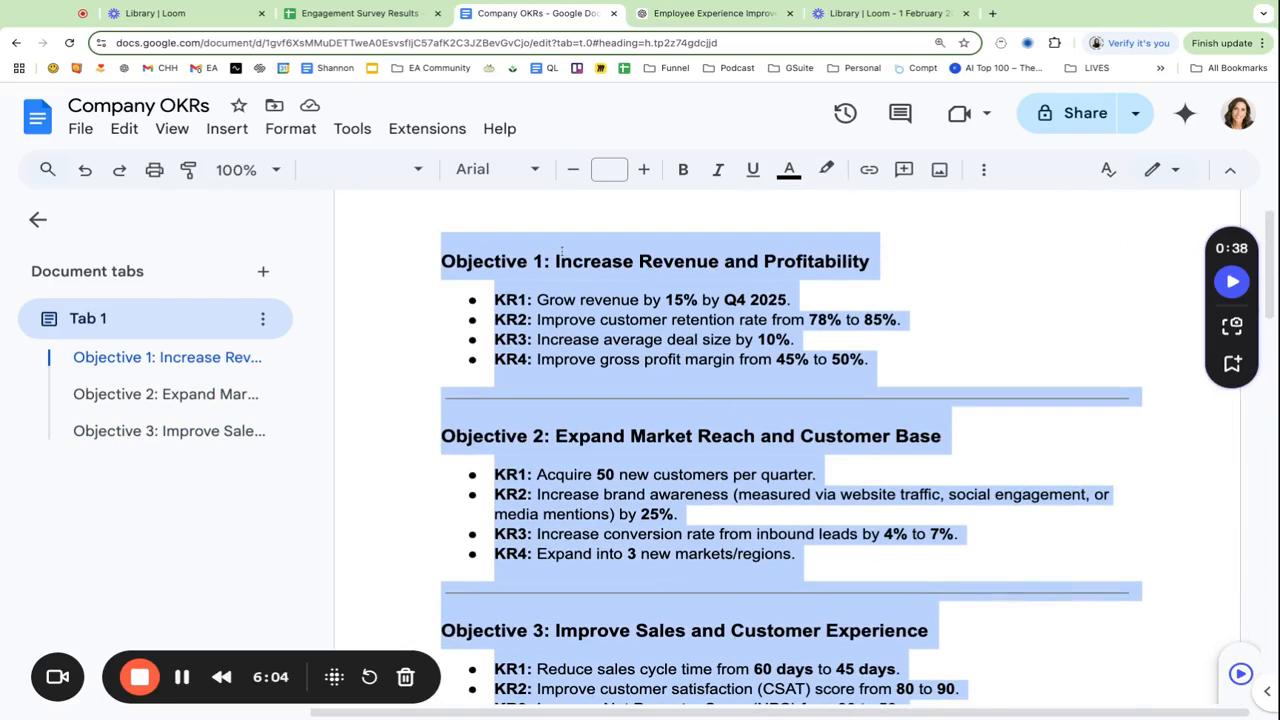
pyautogui.scroll(-1, 580, 267)
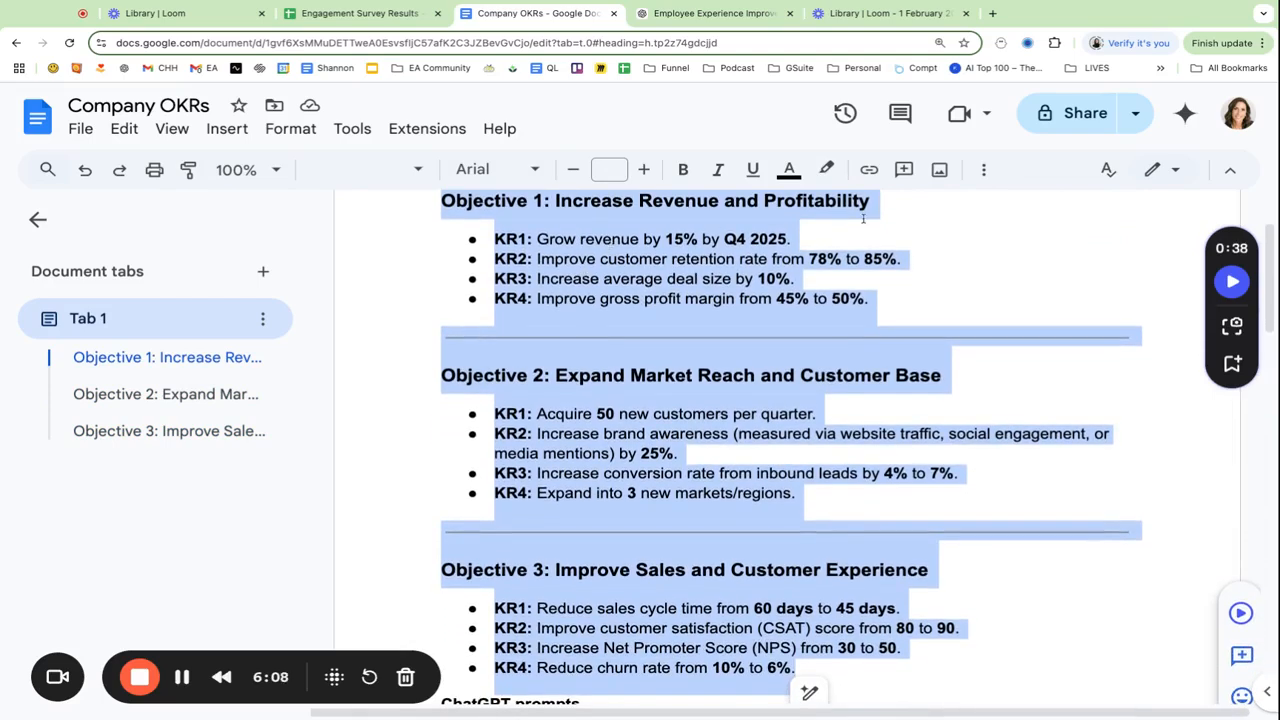
pyautogui.click(817, 242)
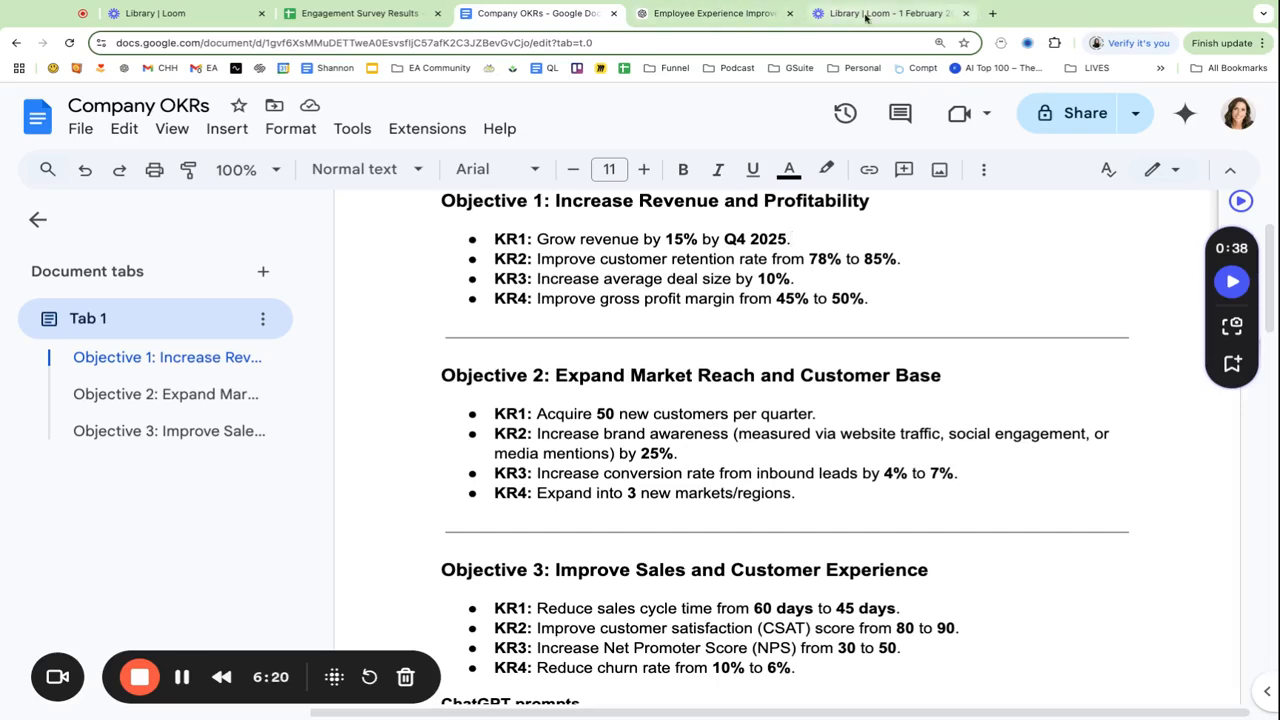
# Step: Paste the copied objectives after the company goals prompt in ChatGPT and send the message
pyautogui.click(674, 20)
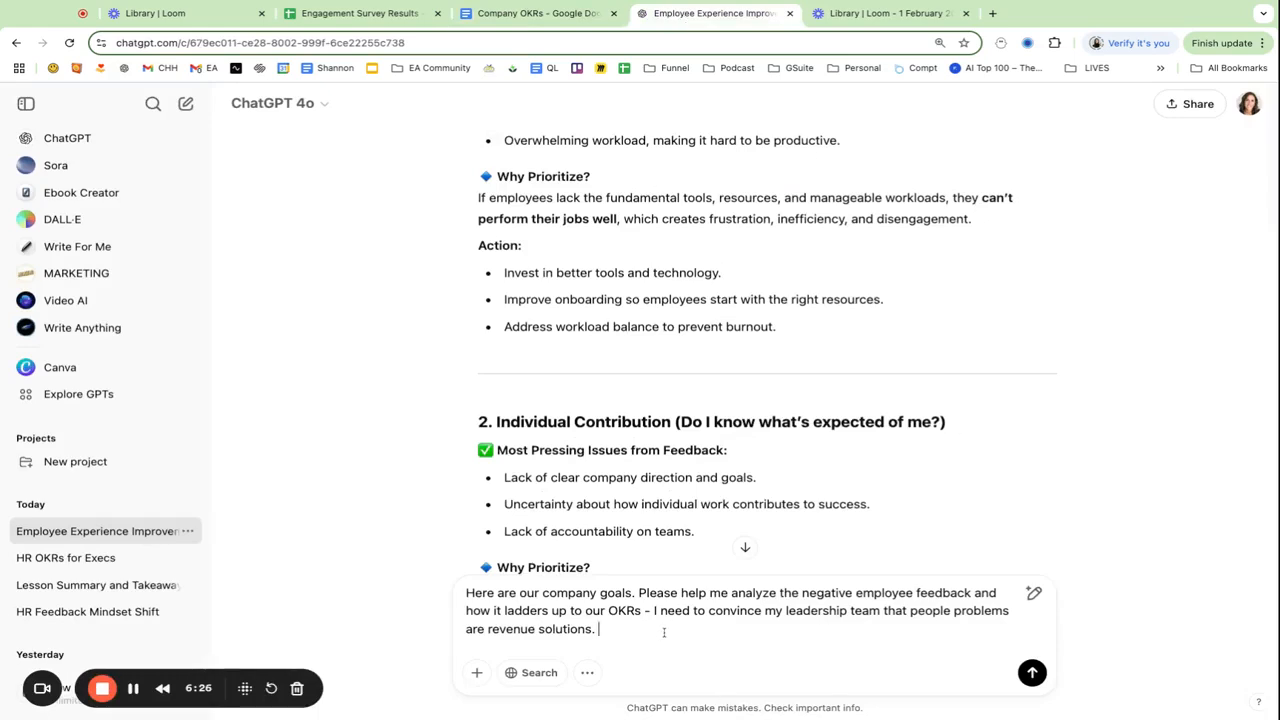
pyautogui.hotkey('ctrl', 'v')
pyautogui.press('Return')
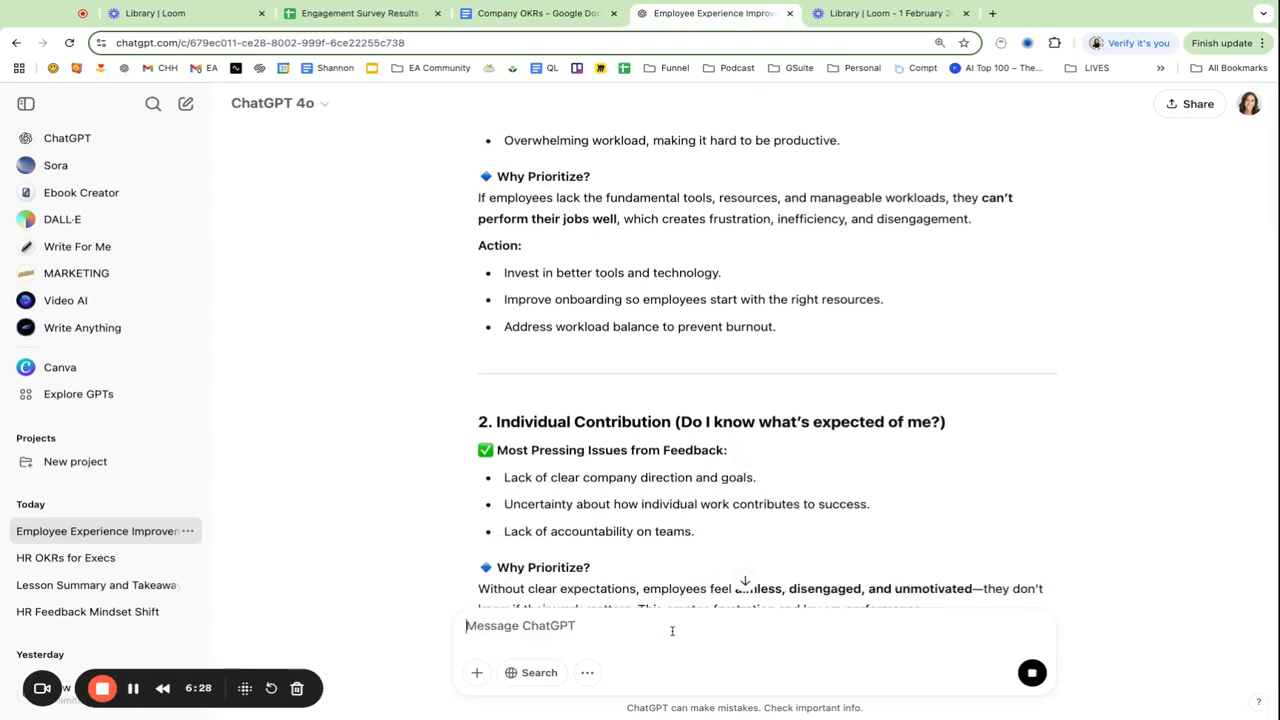
# Step: Read ChatGPT's analysis linking employee feedback to the OKRs, especially the Objective 1 key risks, and check it against the Company OKRs document
pyautogui.scroll(-15, 751, 520)
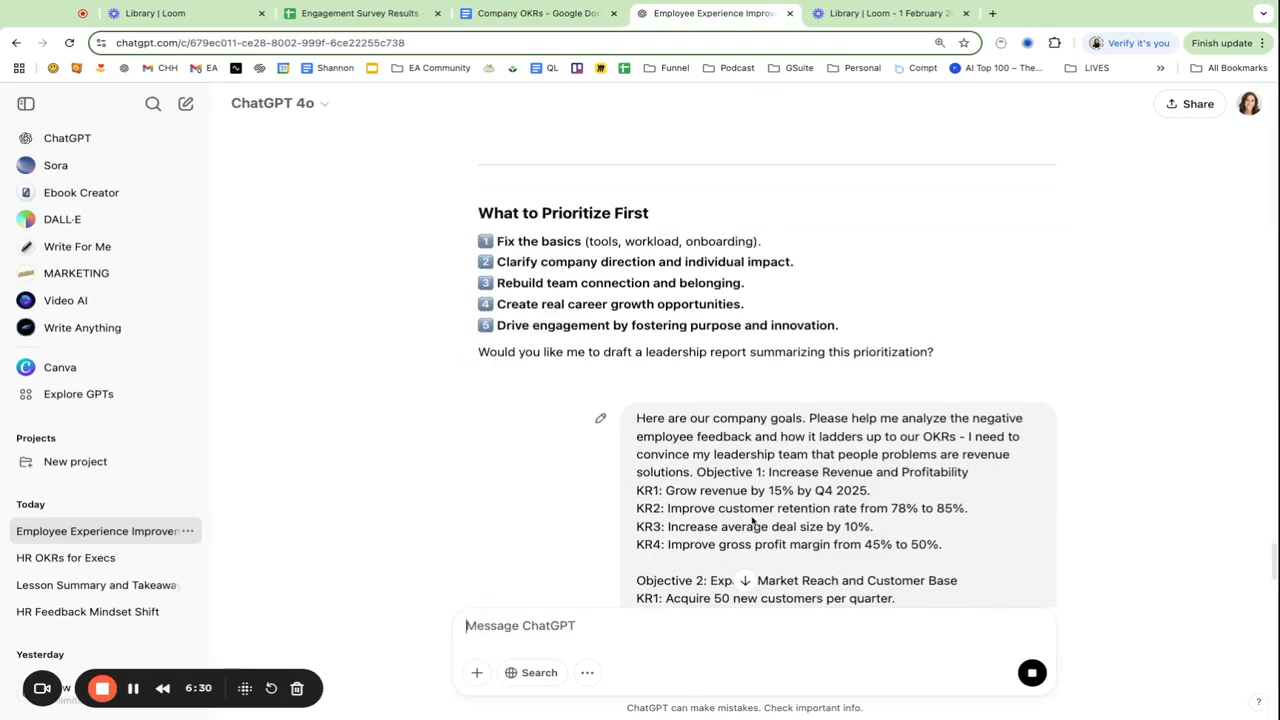
pyautogui.scroll(-3, 354, 529)
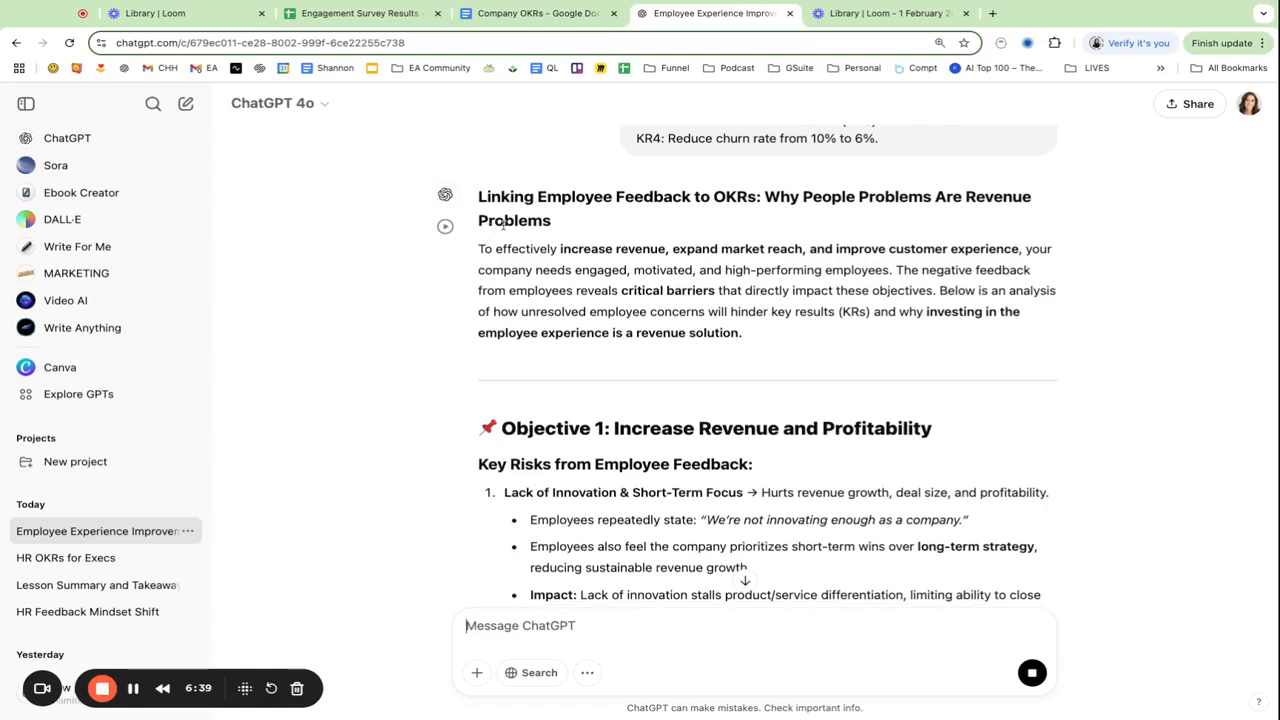
pyautogui.moveTo(551, 221); pyautogui.dragTo(477, 221)
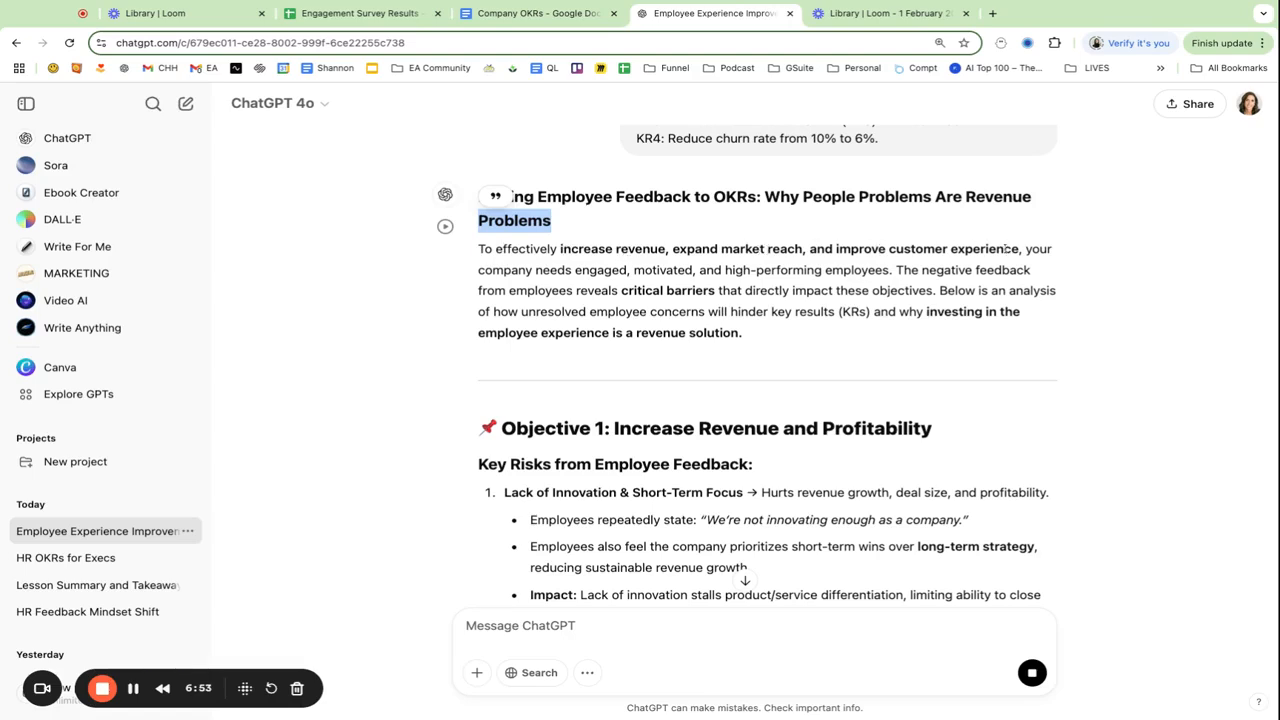
pyautogui.click(529, 14)
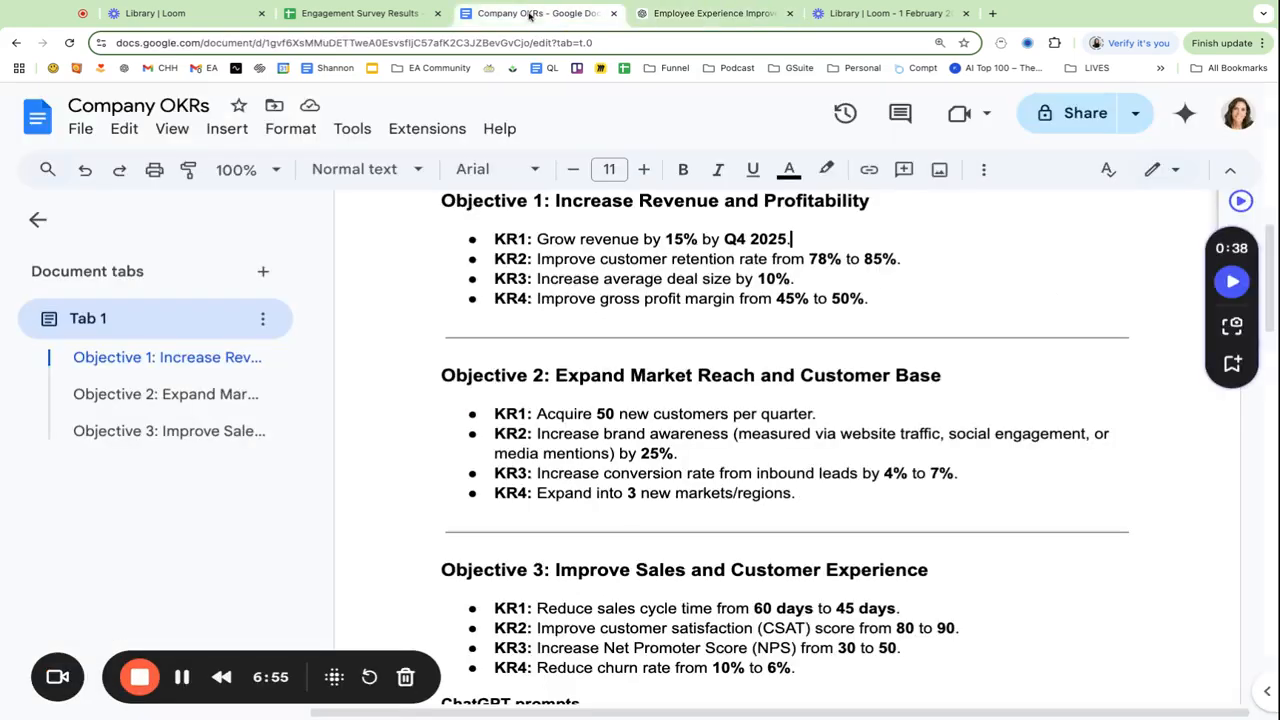
pyautogui.click(688, 13)
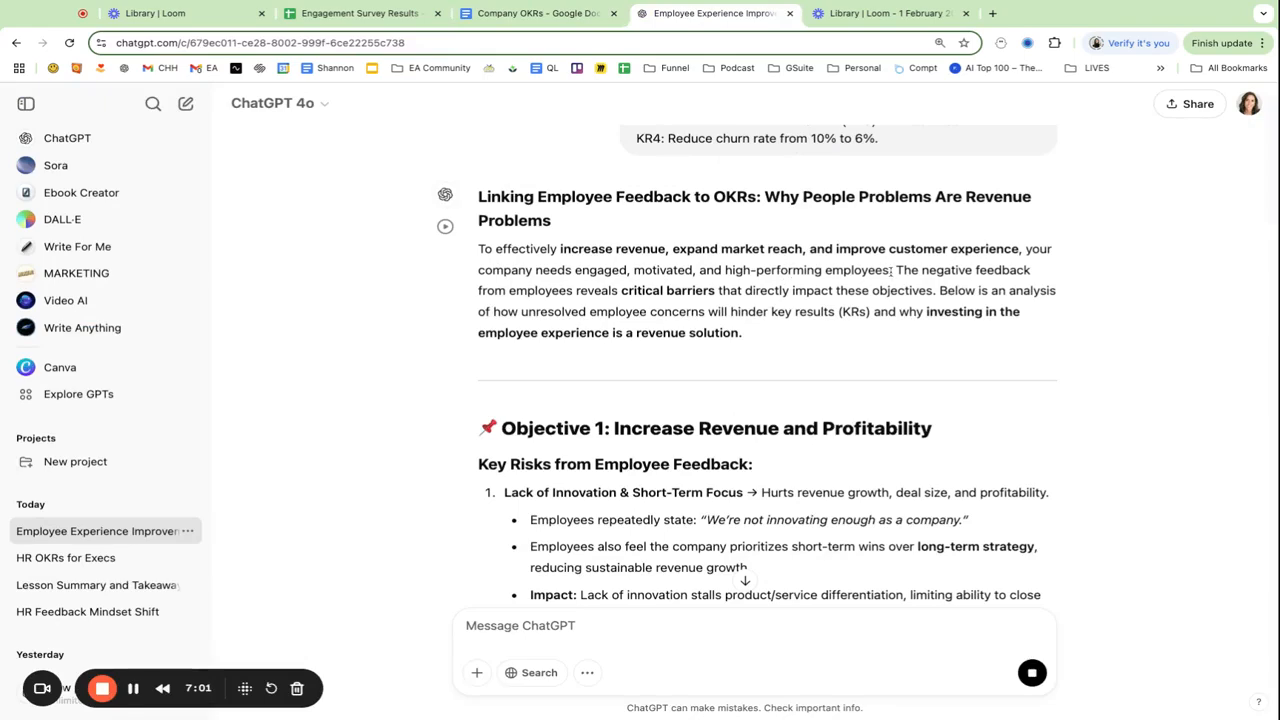
pyautogui.scroll(-2, 829, 347)
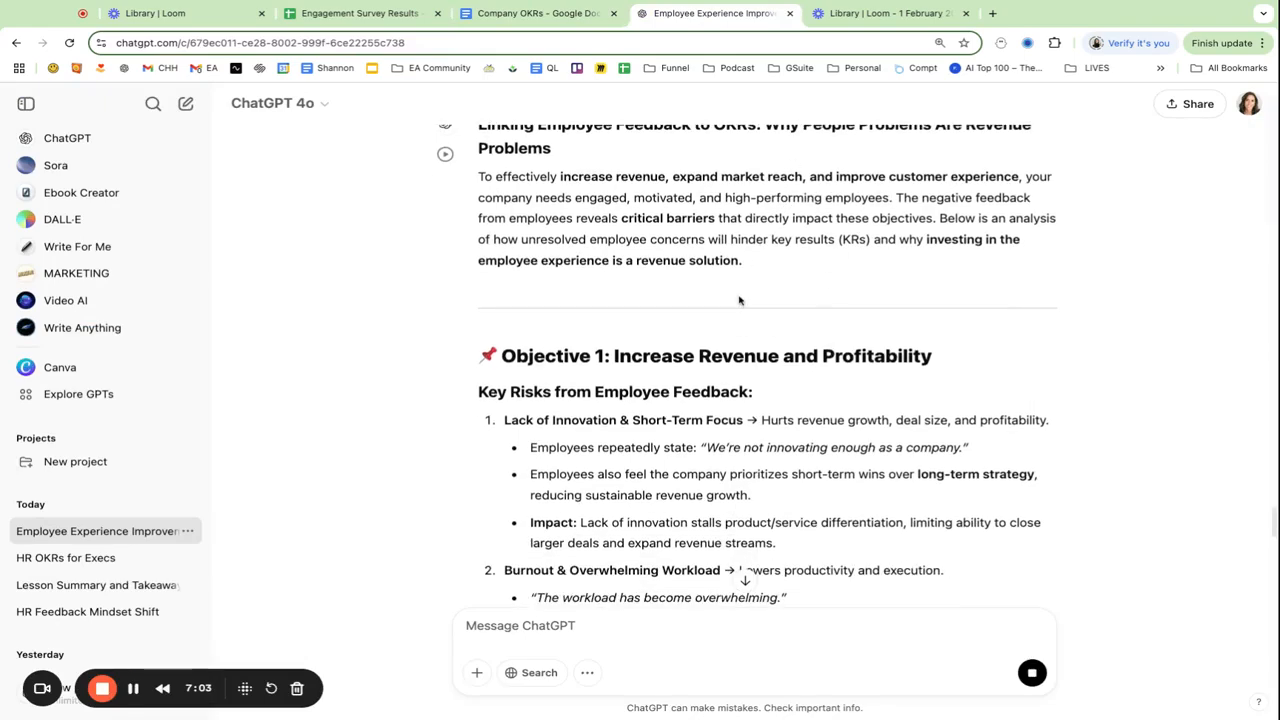
pyautogui.scroll(-2, 741, 302)
pyautogui.scroll(-3, 741, 302)
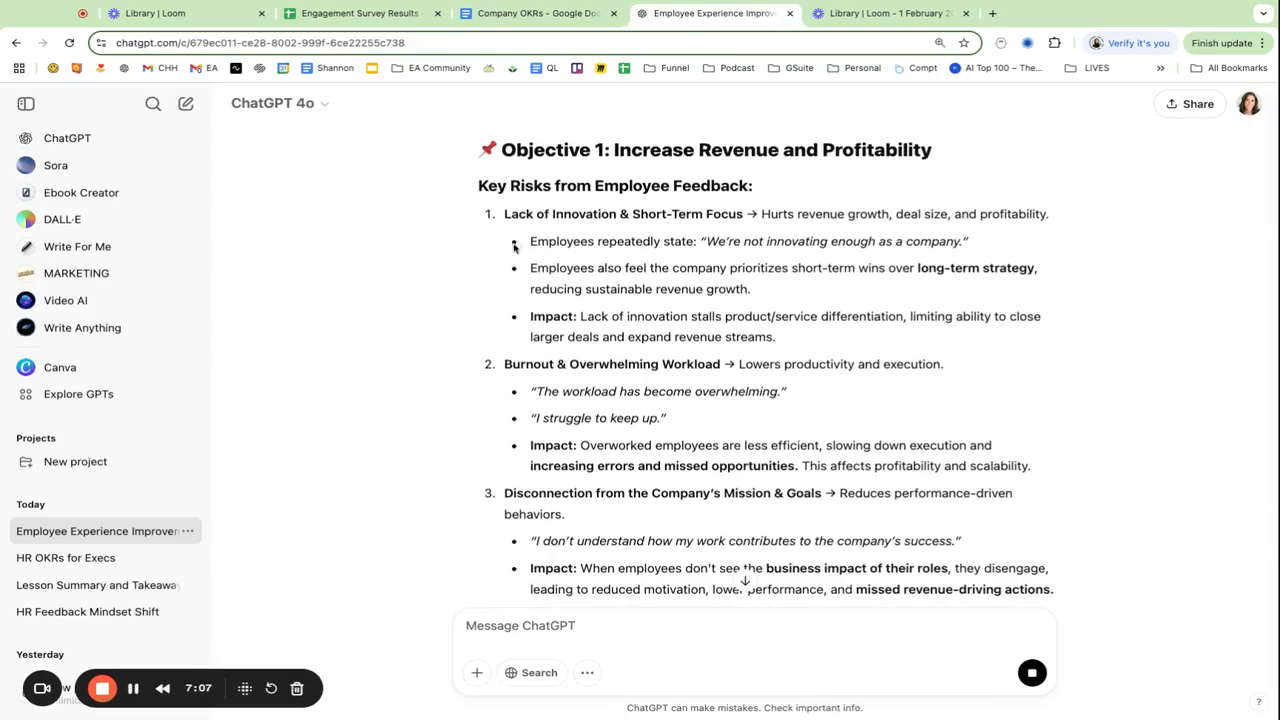
pyautogui.scroll(-1, 514, 206)
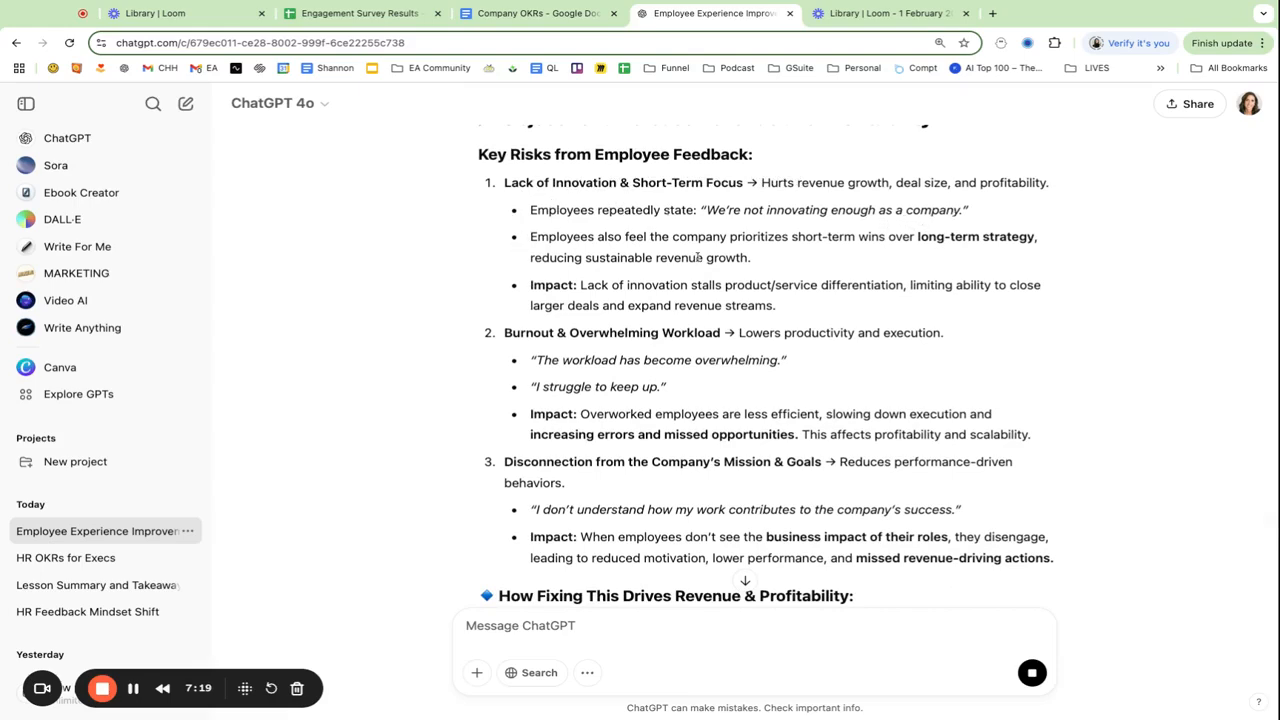
pyautogui.scroll(2, 700, 257)
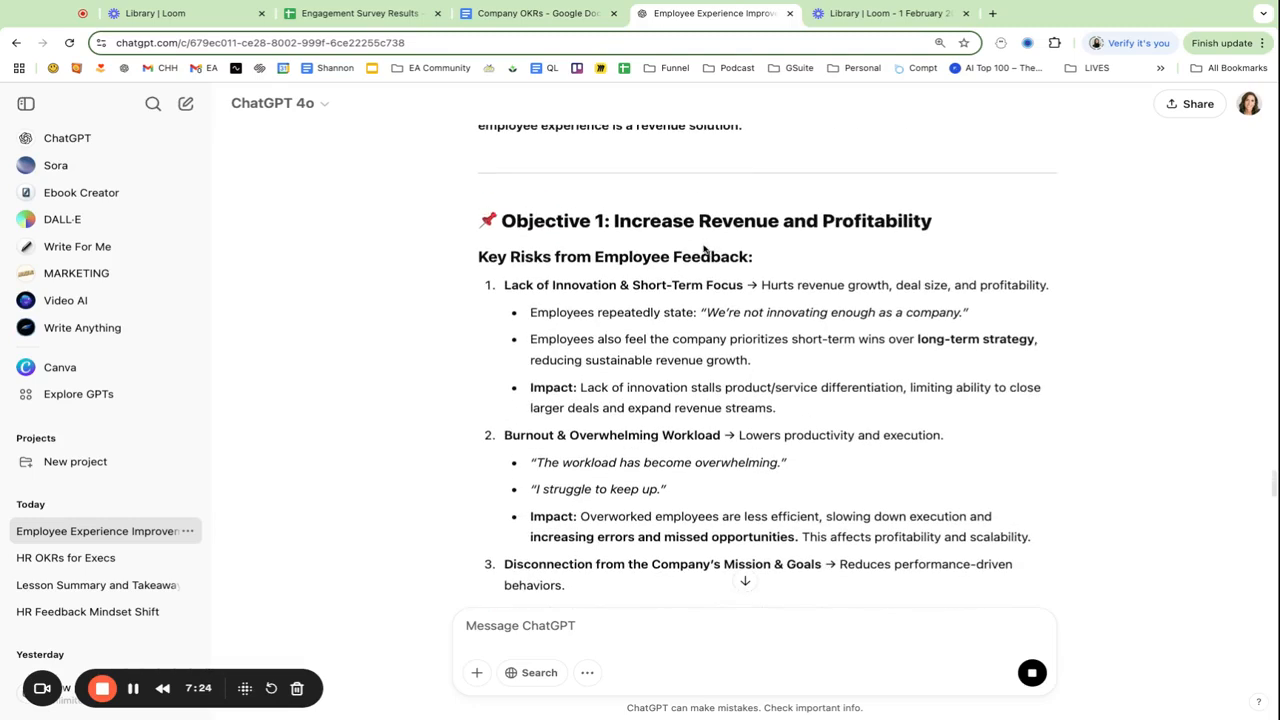
# Step: Draft a reply starting "This is great!" asking to ladder up the feedback to specific company OKRs, showing how fixing problems helps achieve them
pyautogui.click(596, 626)
pyautogui.write('This is great')
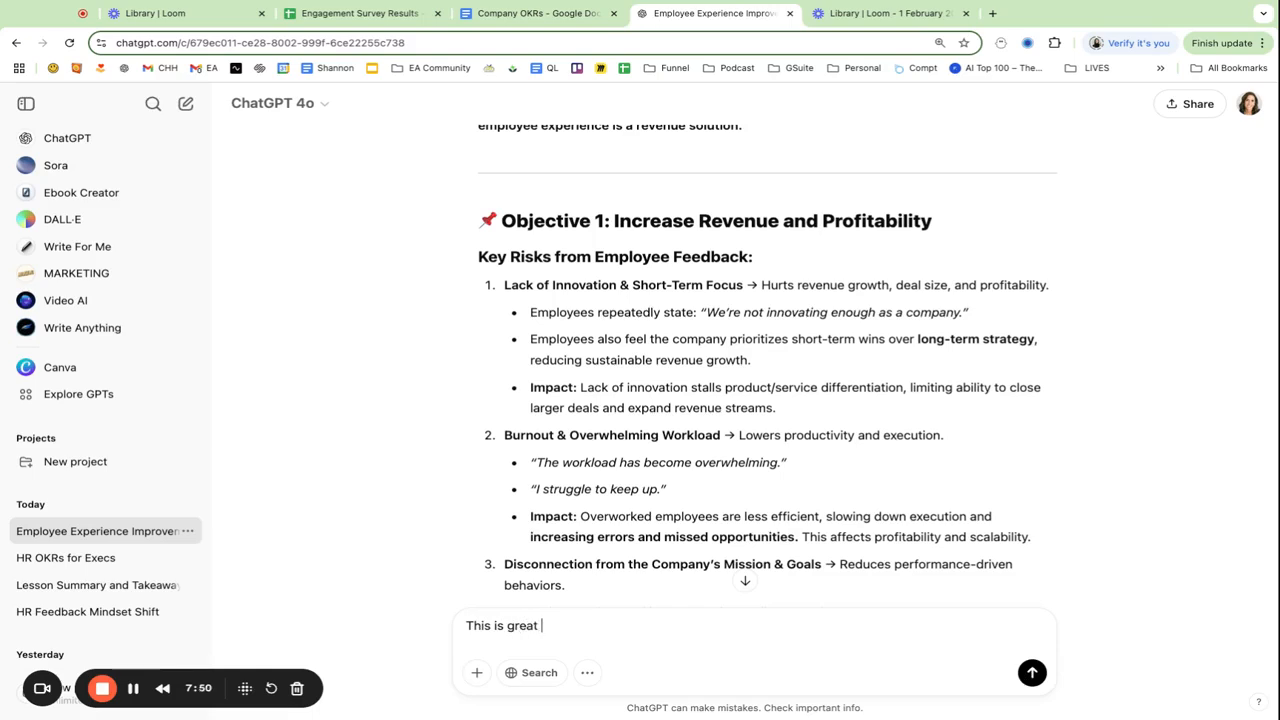
pyautogui.press('BackSpace')
pyautogui.write('!')
pyautogui.write('What I meant was,')
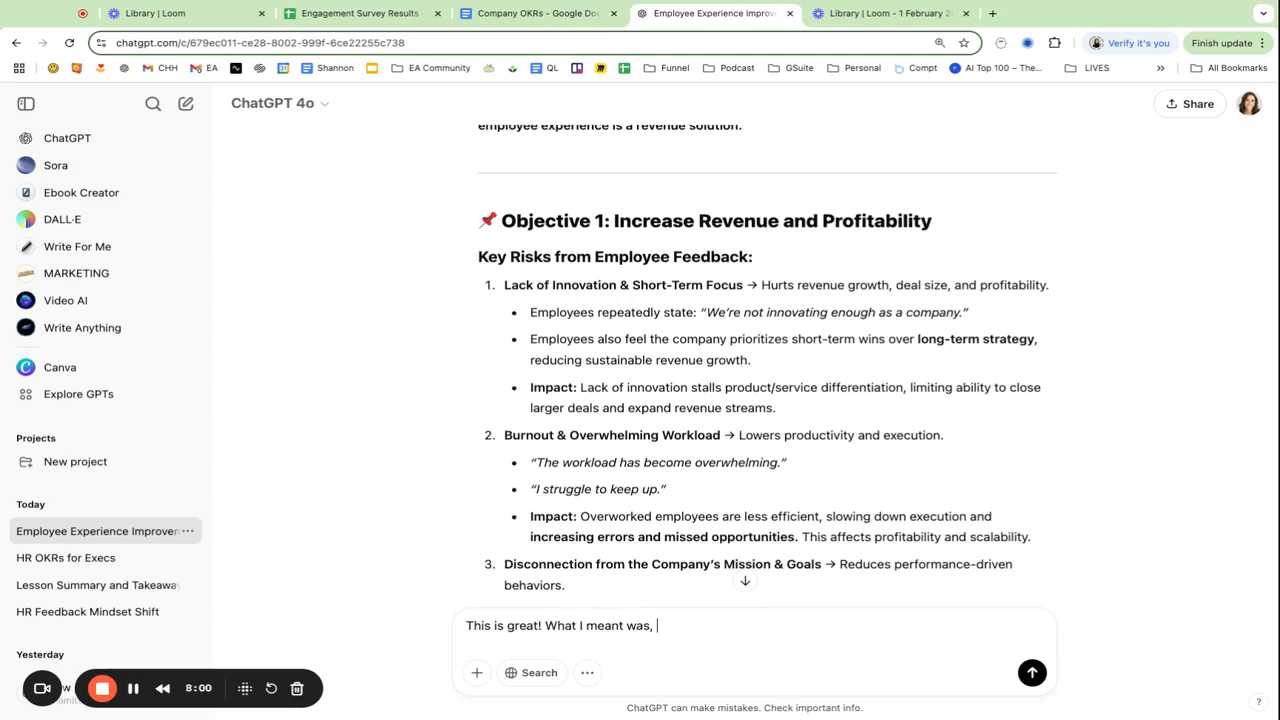
pyautogui.write(' can you ladder up the feedback to sp')
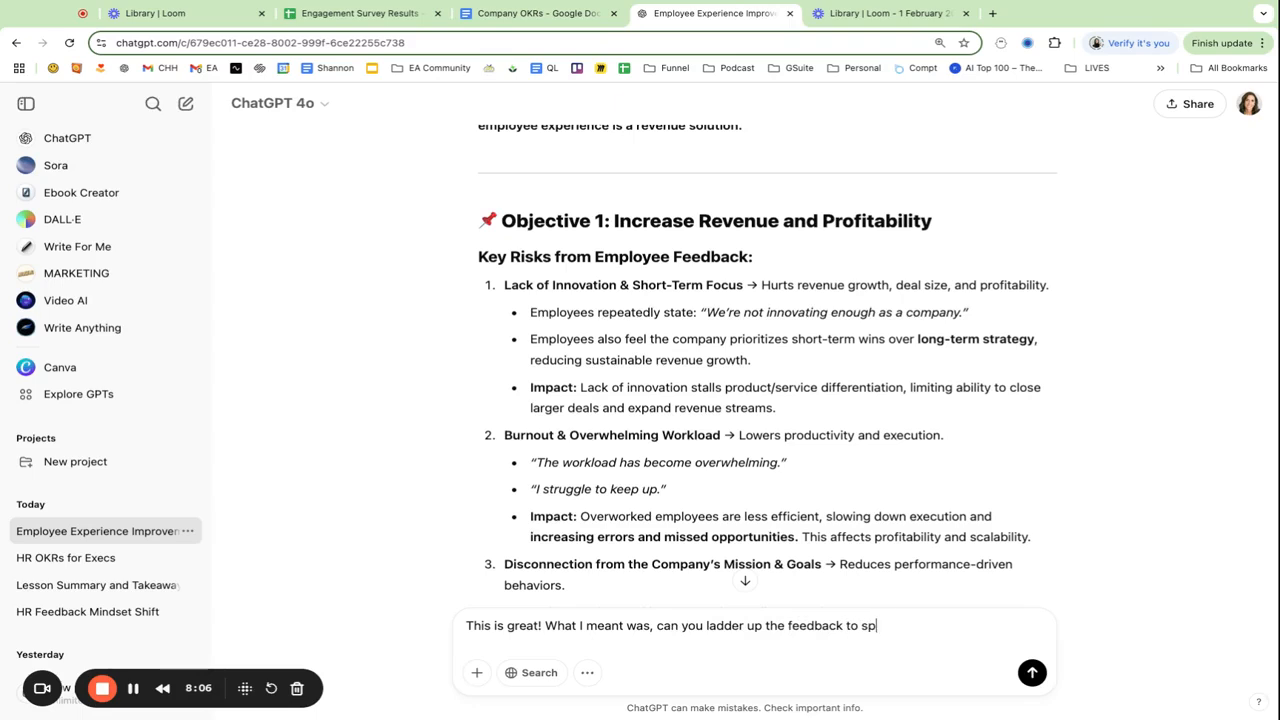
pyautogui.write('ecific company OKRs I have you, so ')
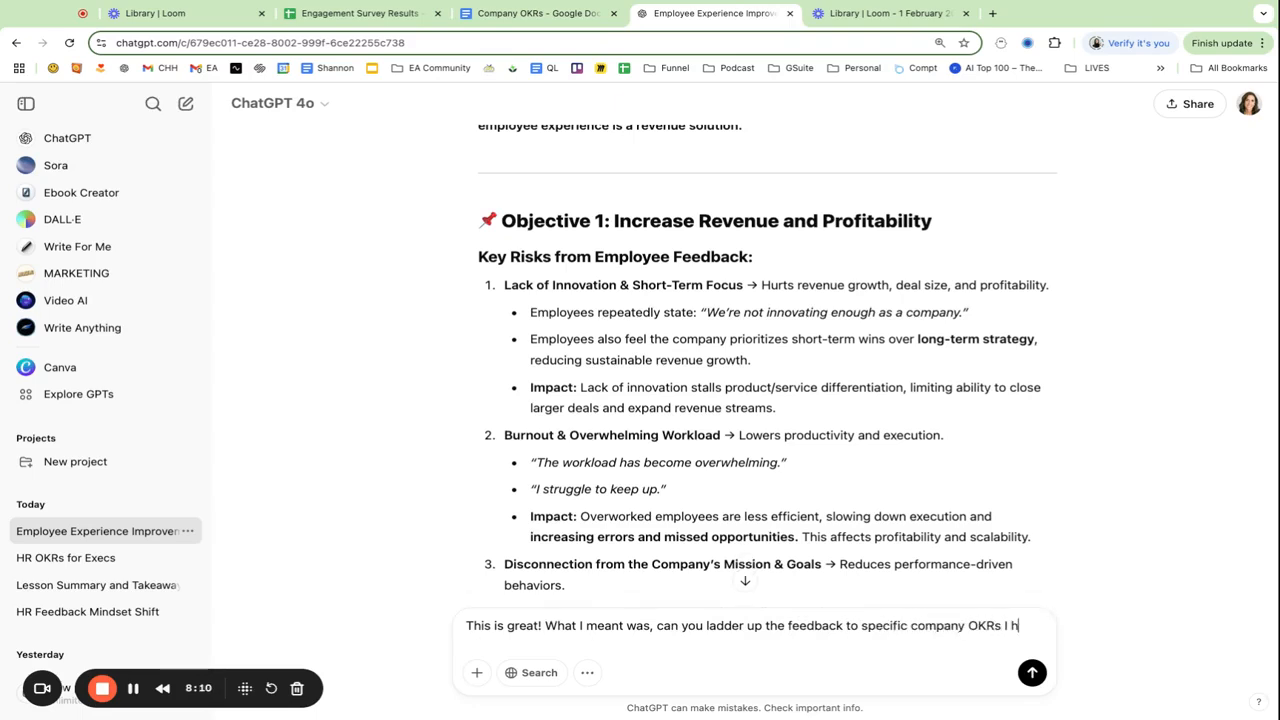
pyautogui.write('I can')
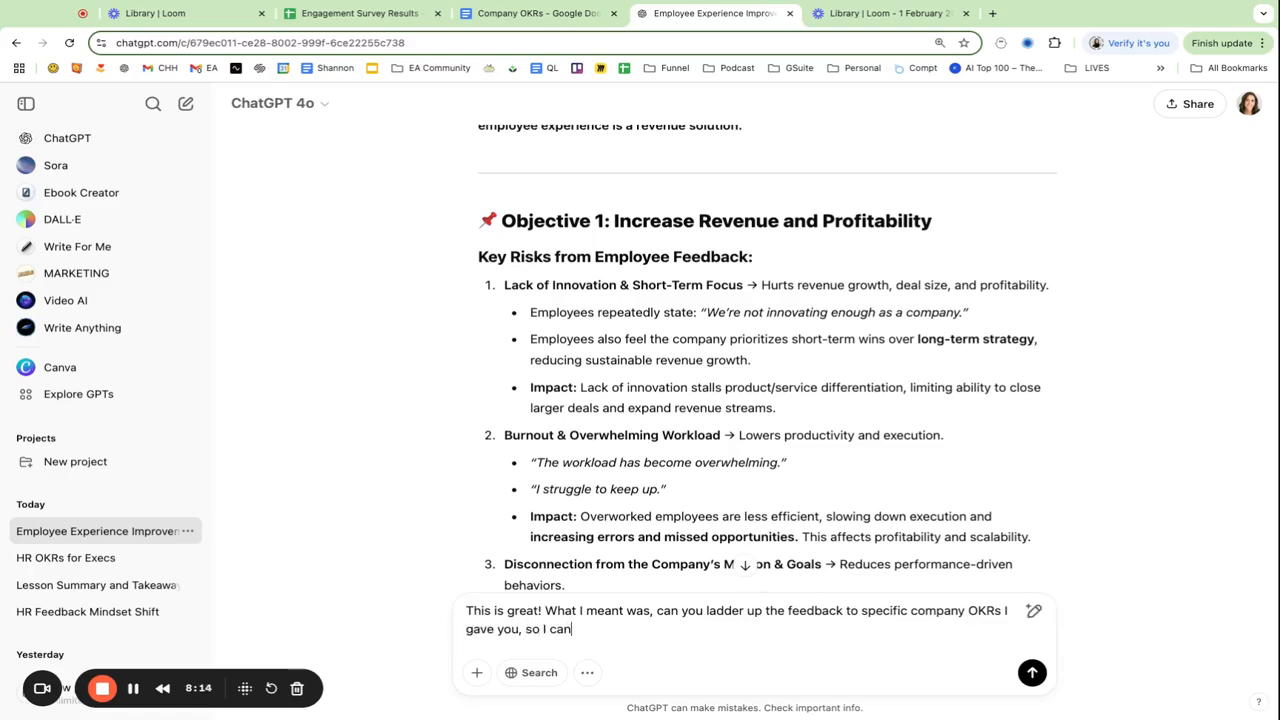
pyautogui.write(' literally see how fixing someon')
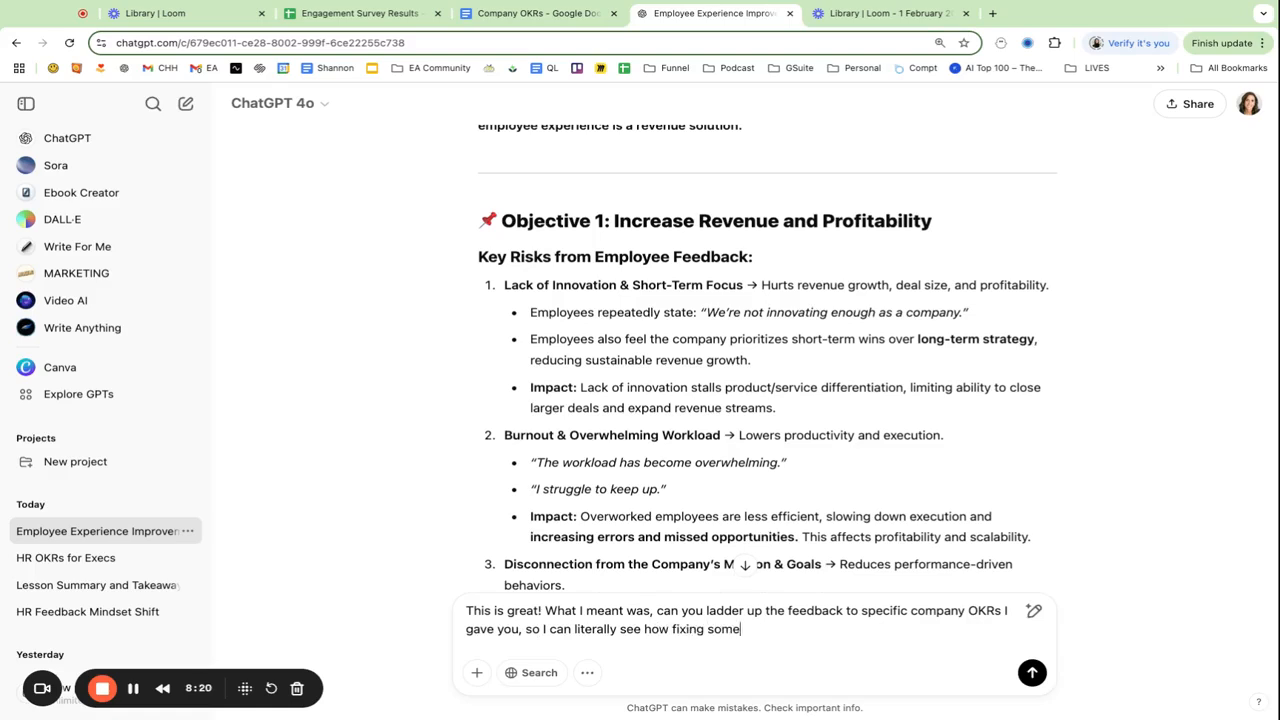
pyautogui.press('BackSpace')
pyautogui.press('BackSpace')
pyautogui.press('BackSpace')
pyautogui.write('e of the problems can help us achi')
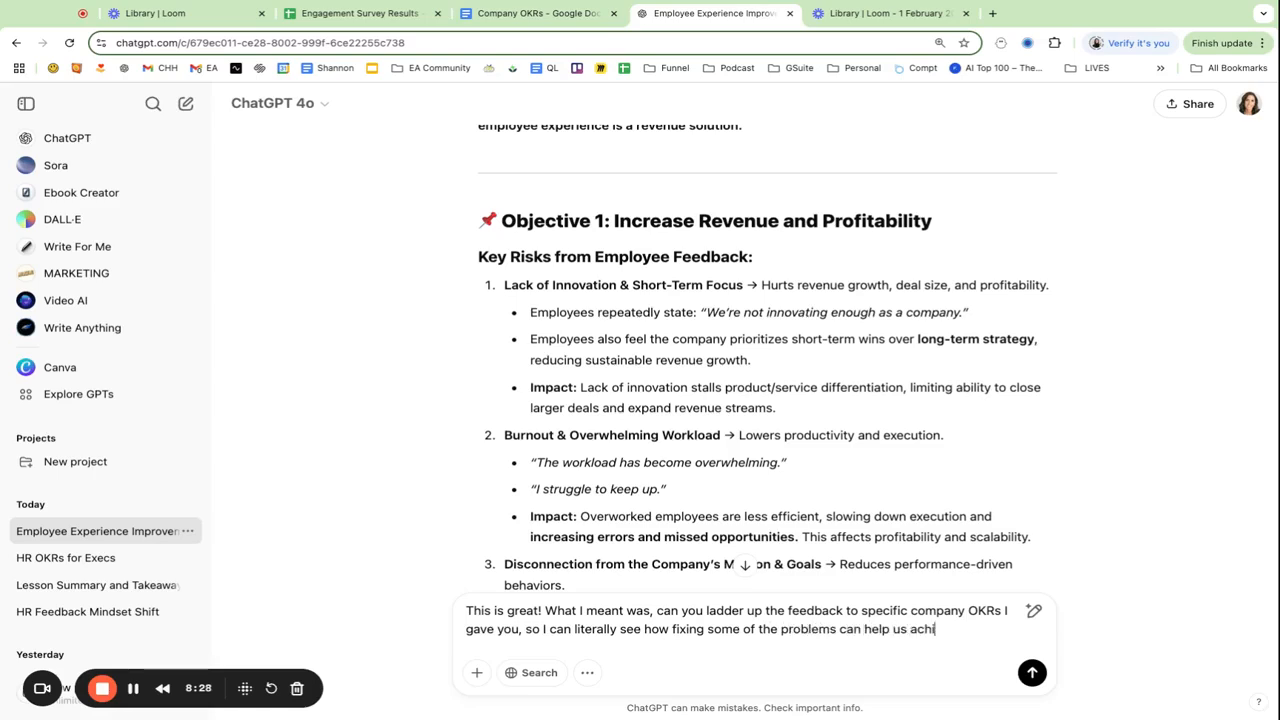
pyautogui.write('ece our company OK')
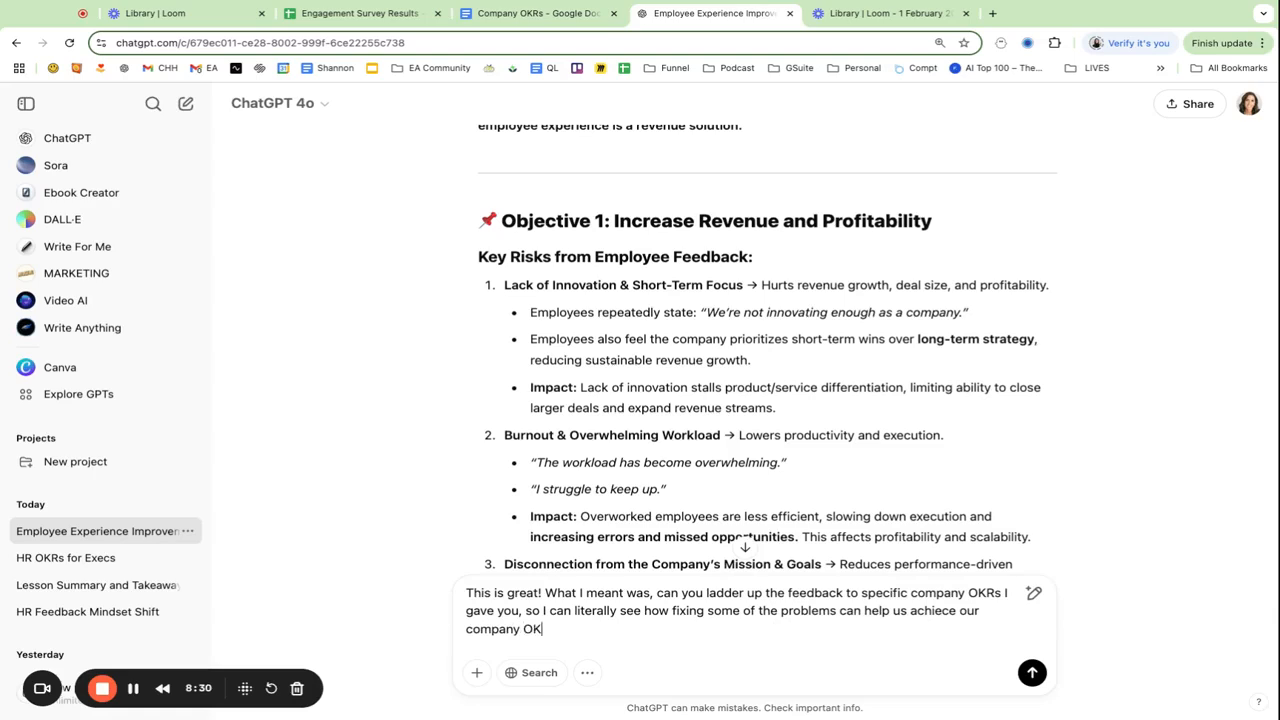
# Step: Add "Basically I'm trying to convince my leadership team that this negative feedback is a good thing" to the message and send it
pyautogui.write("Rs. Basically I'm trying")
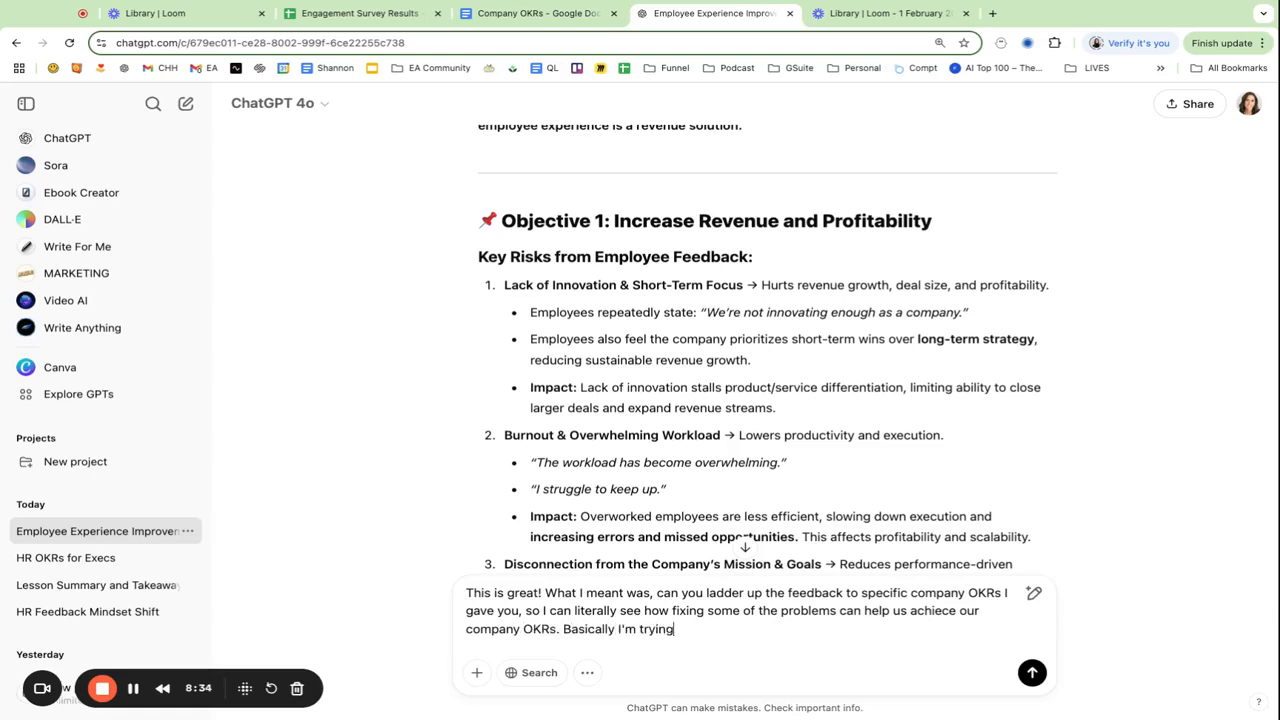
pyautogui.write(' to convince my leadership team th')
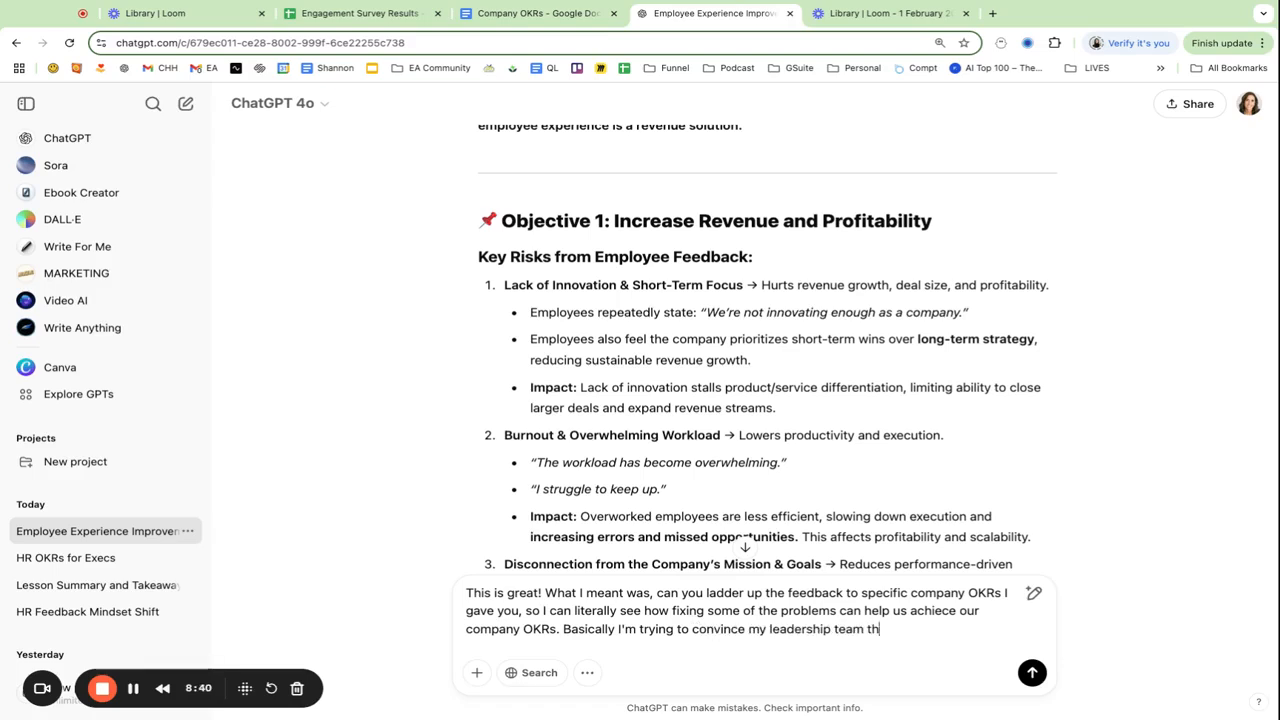
pyautogui.write('at this negative fe')
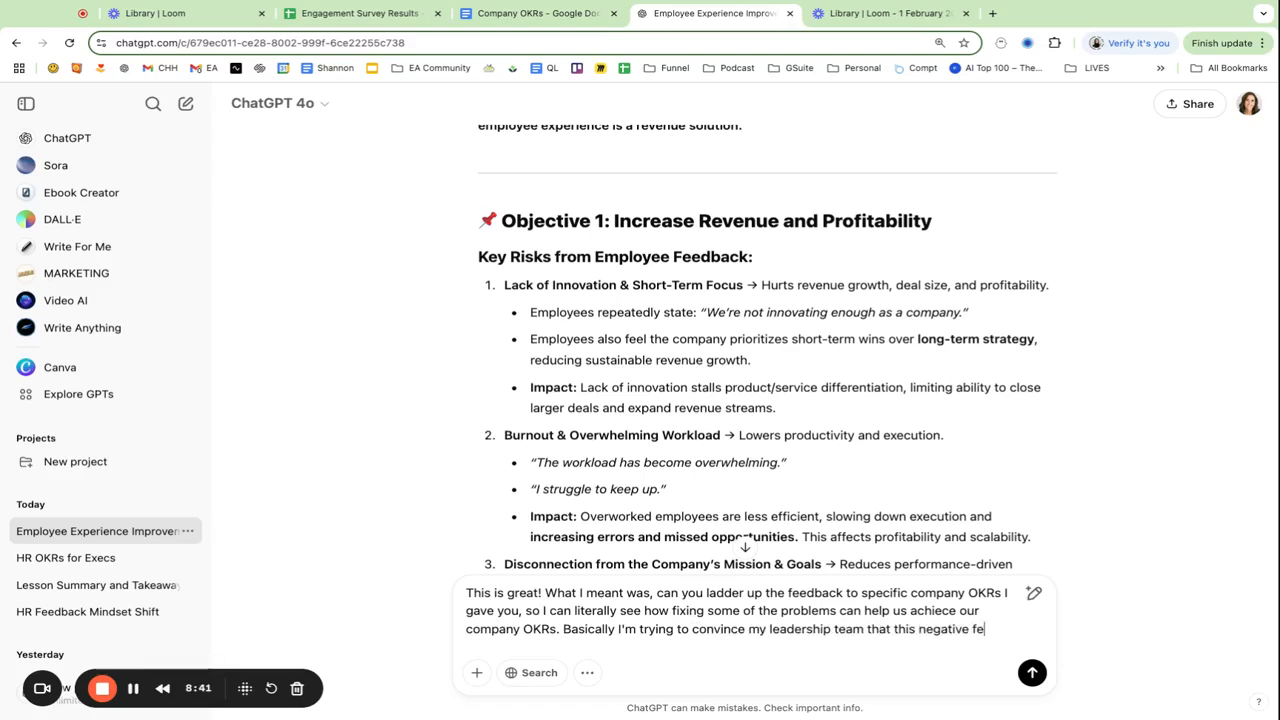
pyautogui.write('edback is a good thing')
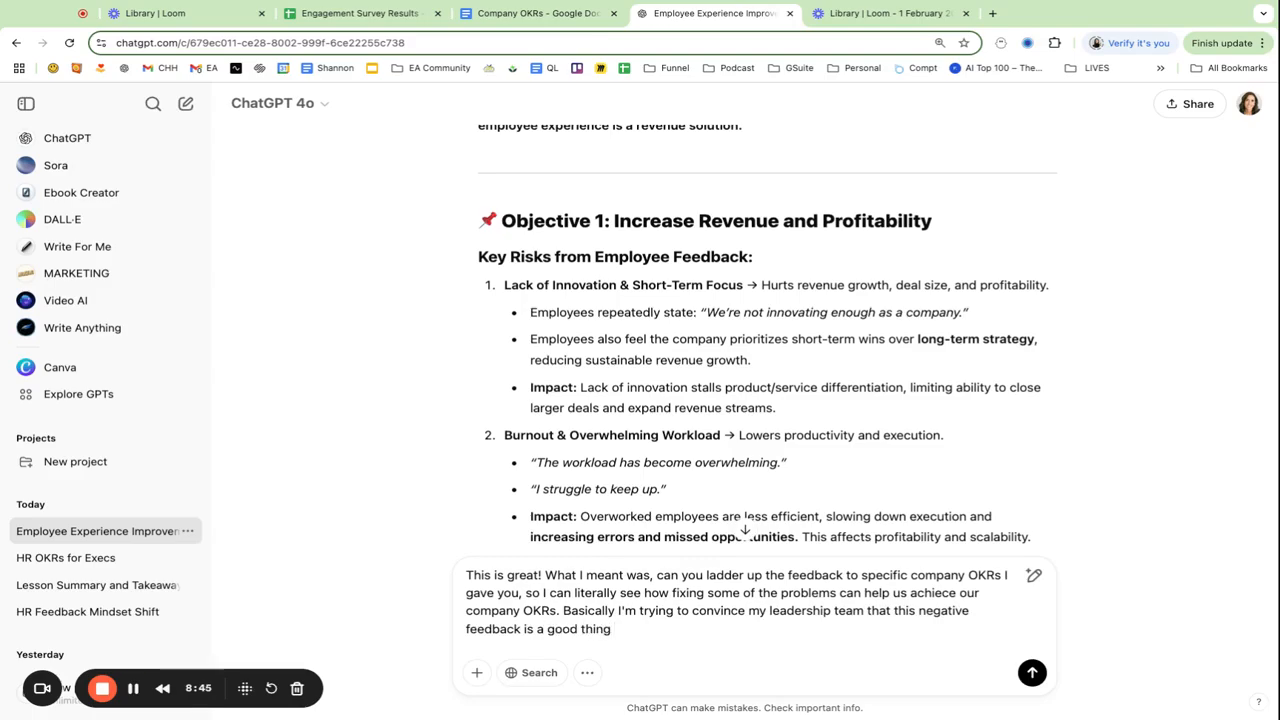
pyautogui.press('Return')
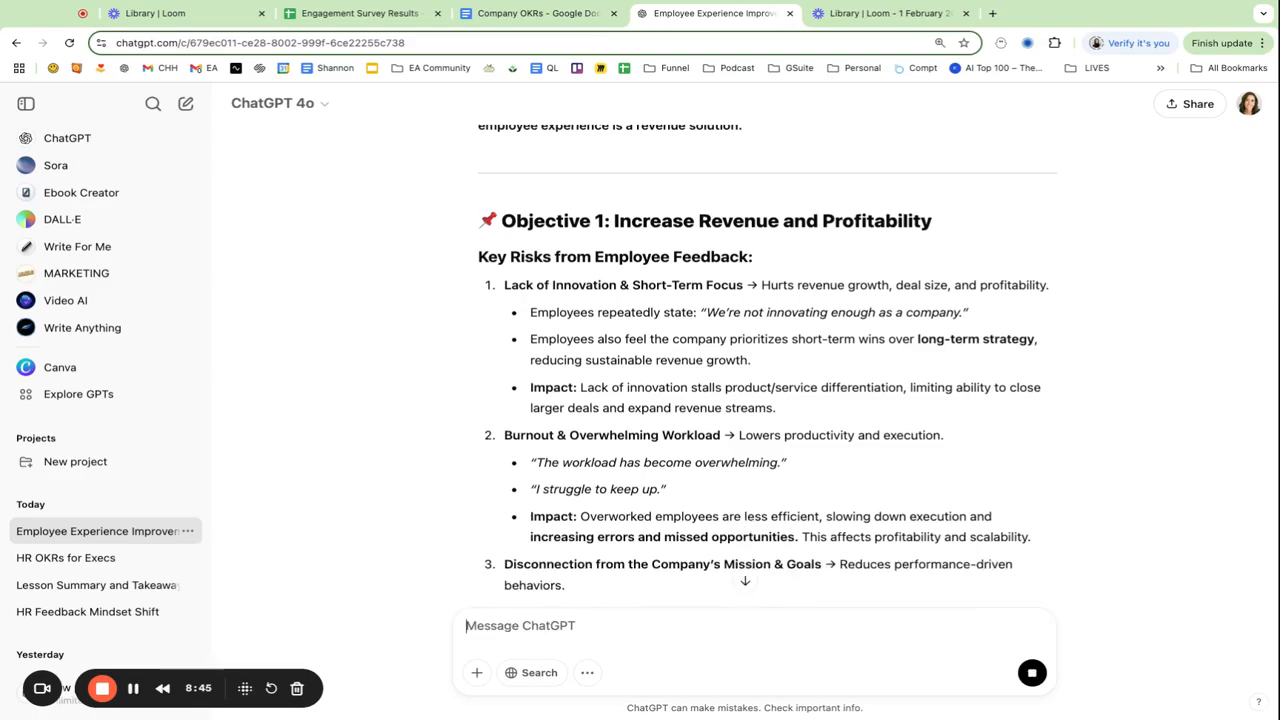
# Step: Read the start of ChatGPT's laddering-up answer and compare Objective 1 with the Company OKRs document
pyautogui.scroll(-20, 615, 440)
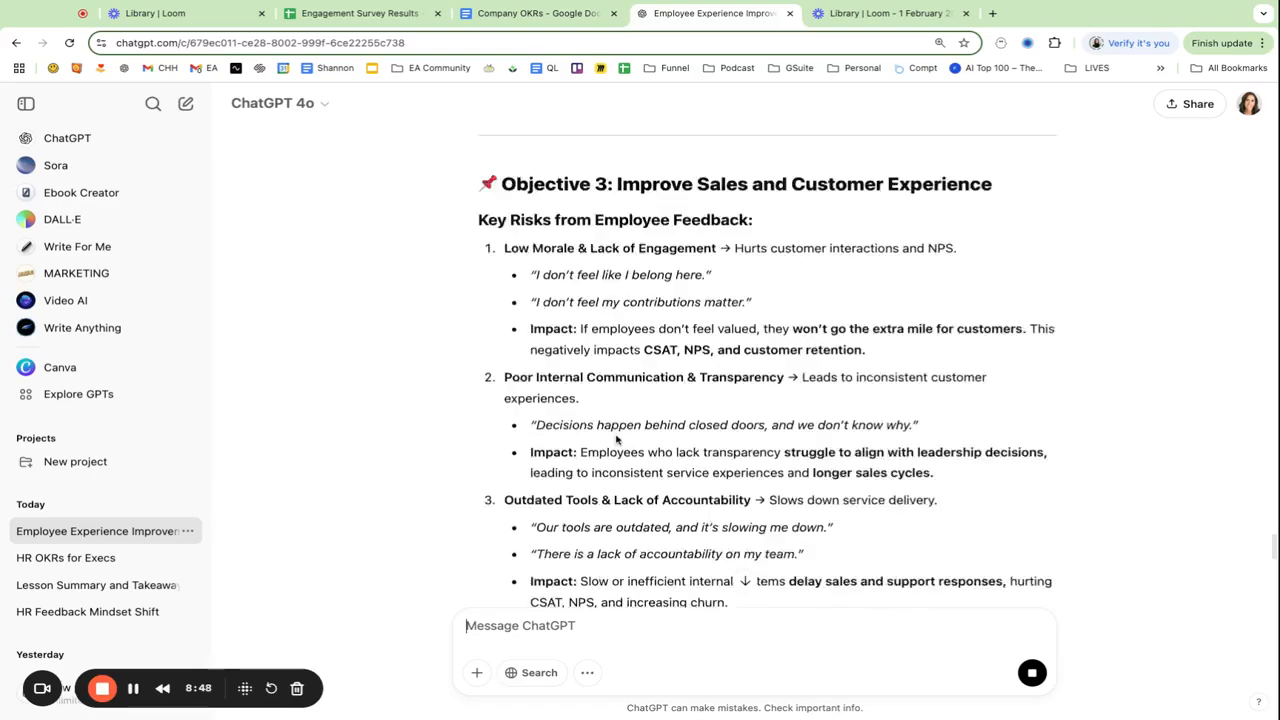
pyautogui.scroll(-5, 615, 440)
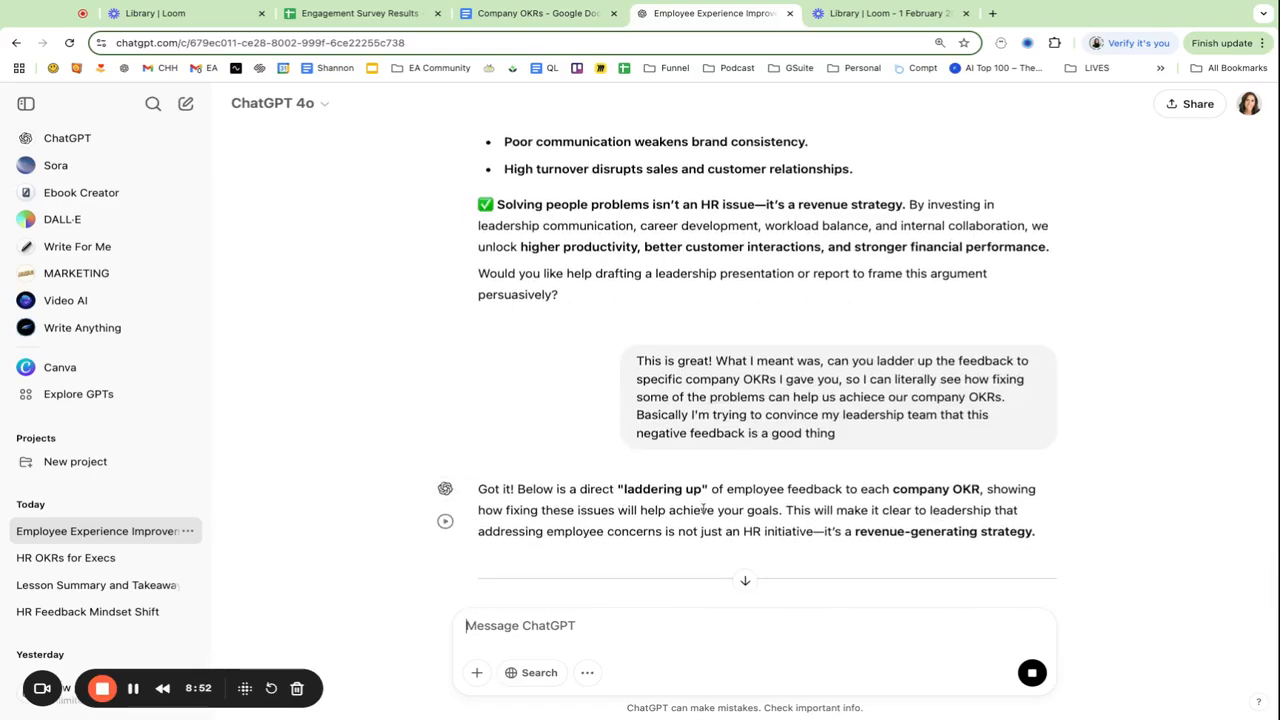
pyautogui.scroll(-2, 745, 485)
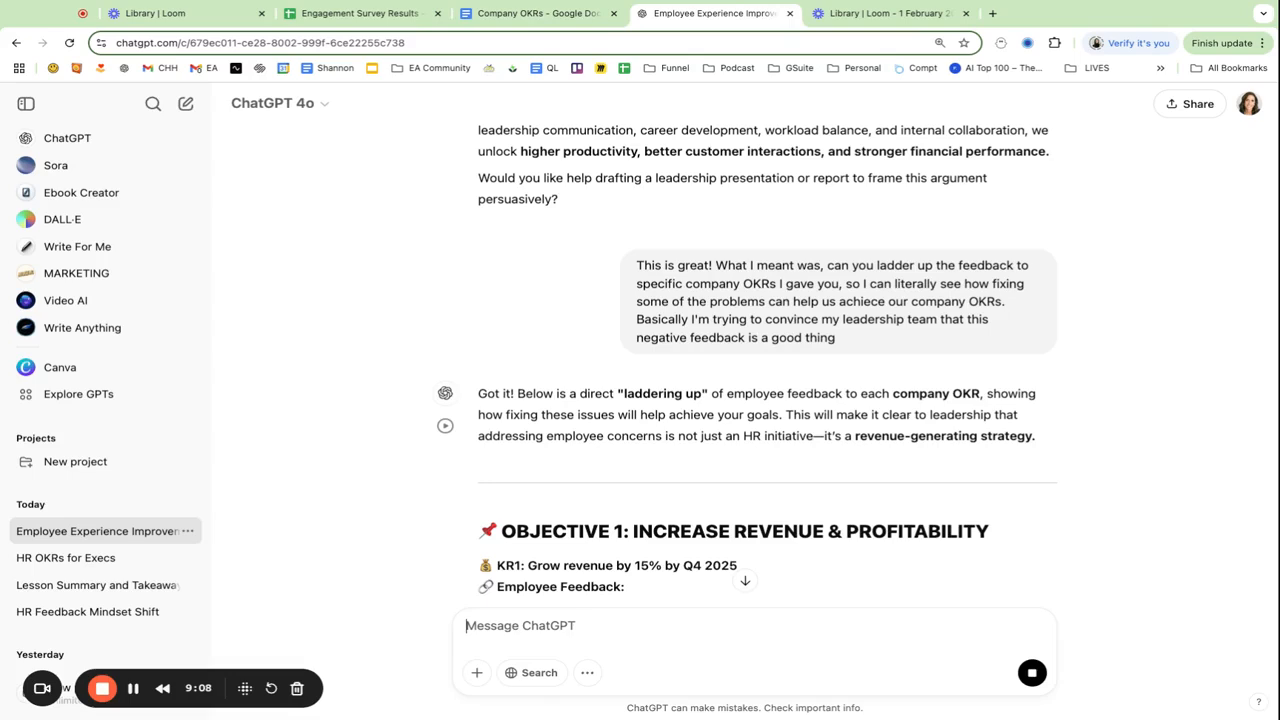
pyautogui.scroll(-3, 714, 462)
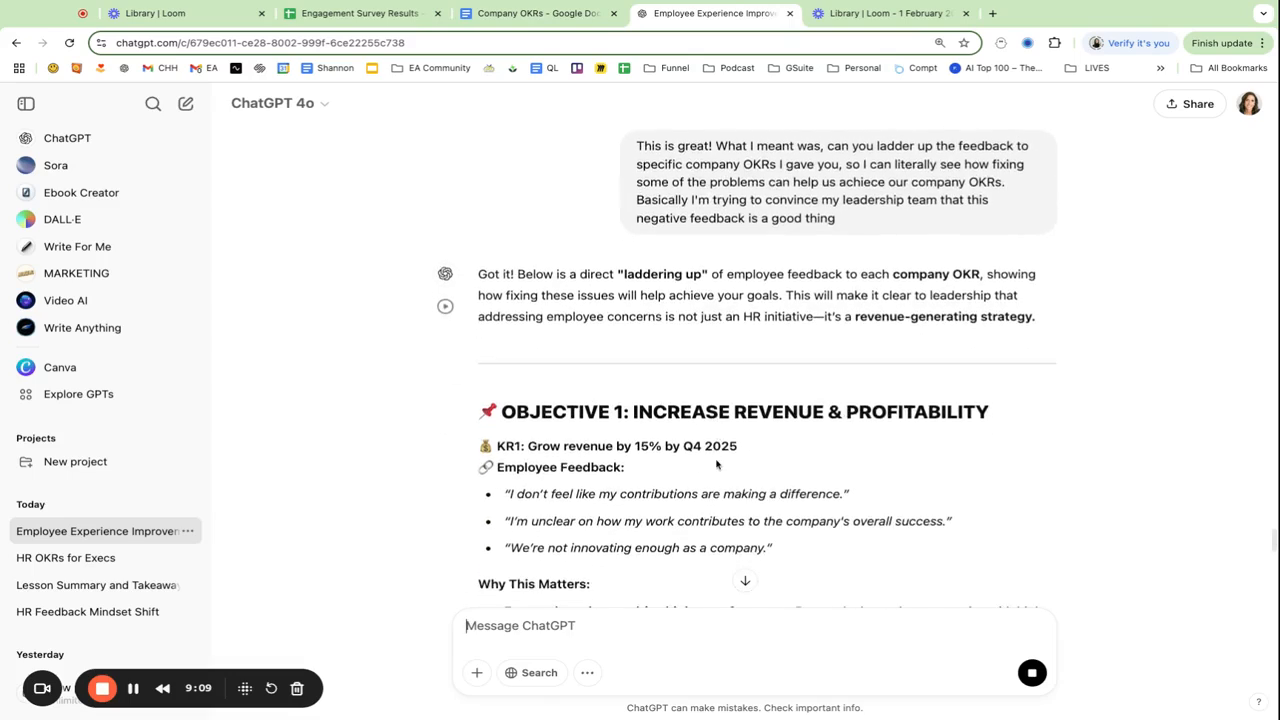
pyautogui.scroll(-2, 714, 464)
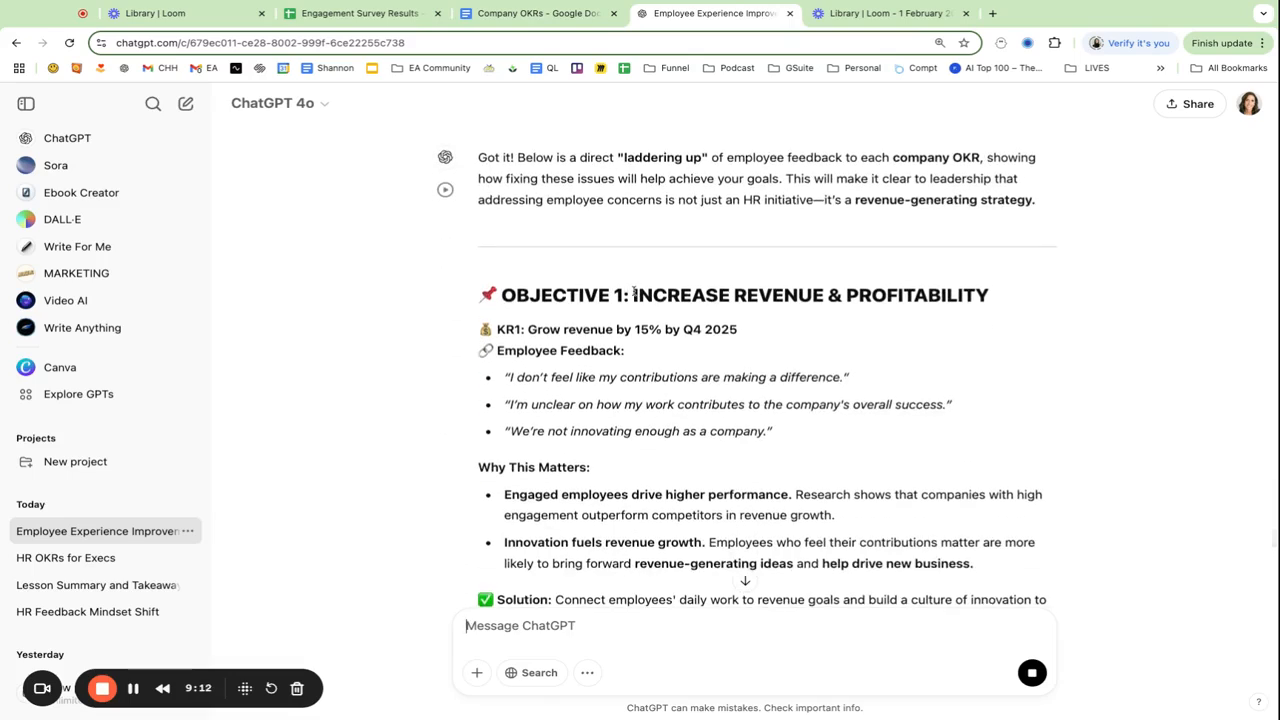
pyautogui.click(526, 17)
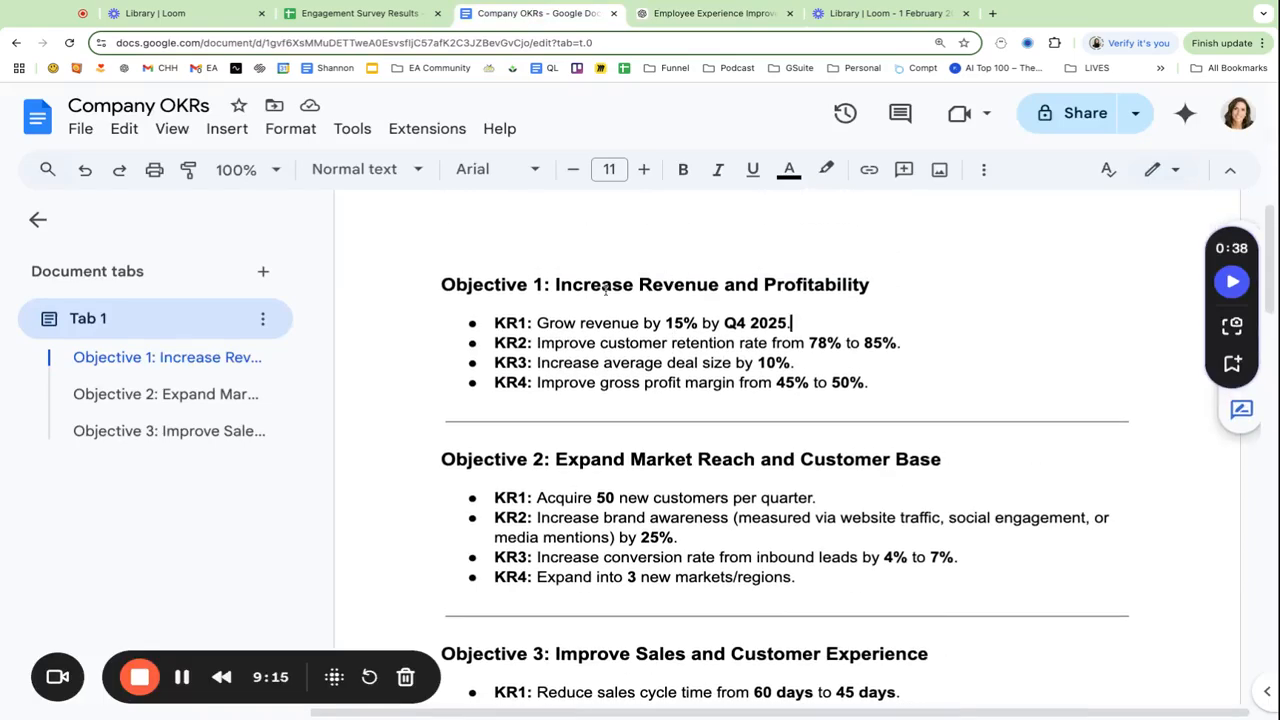
pyautogui.click(722, 16)
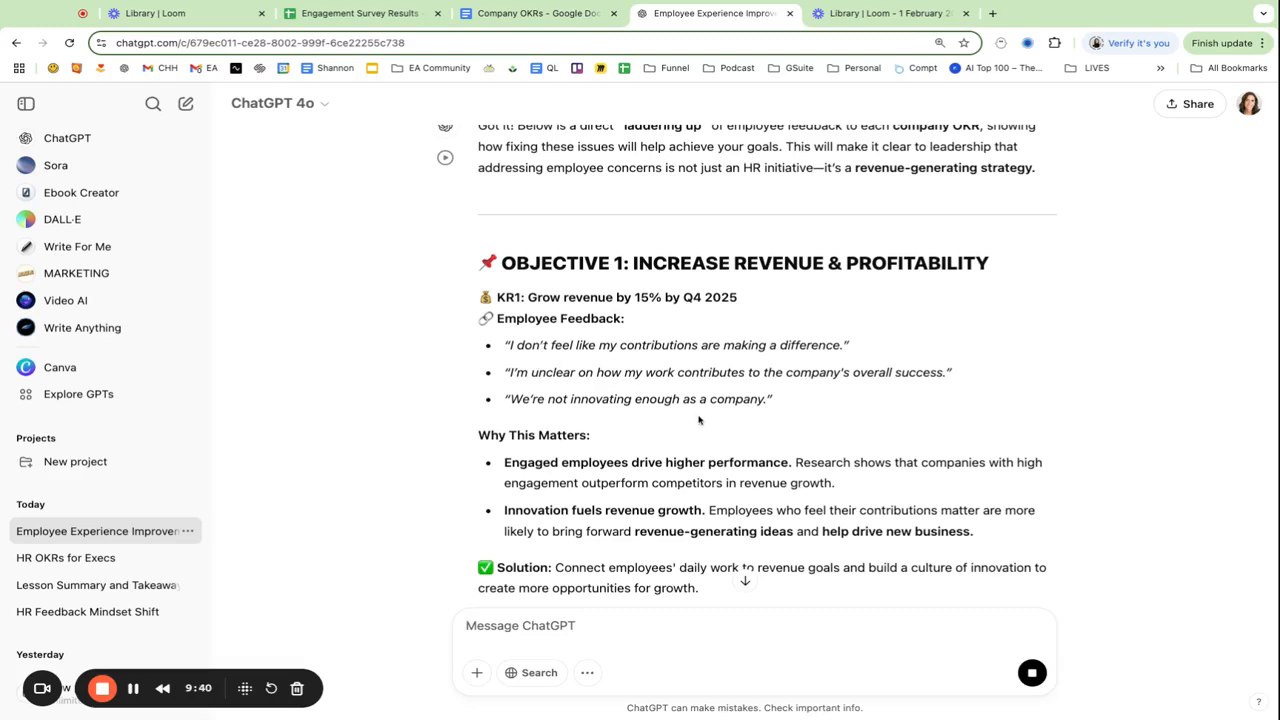
# Step: Read the employee feedback, reasons and solutions ChatGPT gives for KR1 to KR4 of Objective 1
pyautogui.scroll(-1, 696, 412)
pyautogui.scroll(-2, 696, 410)
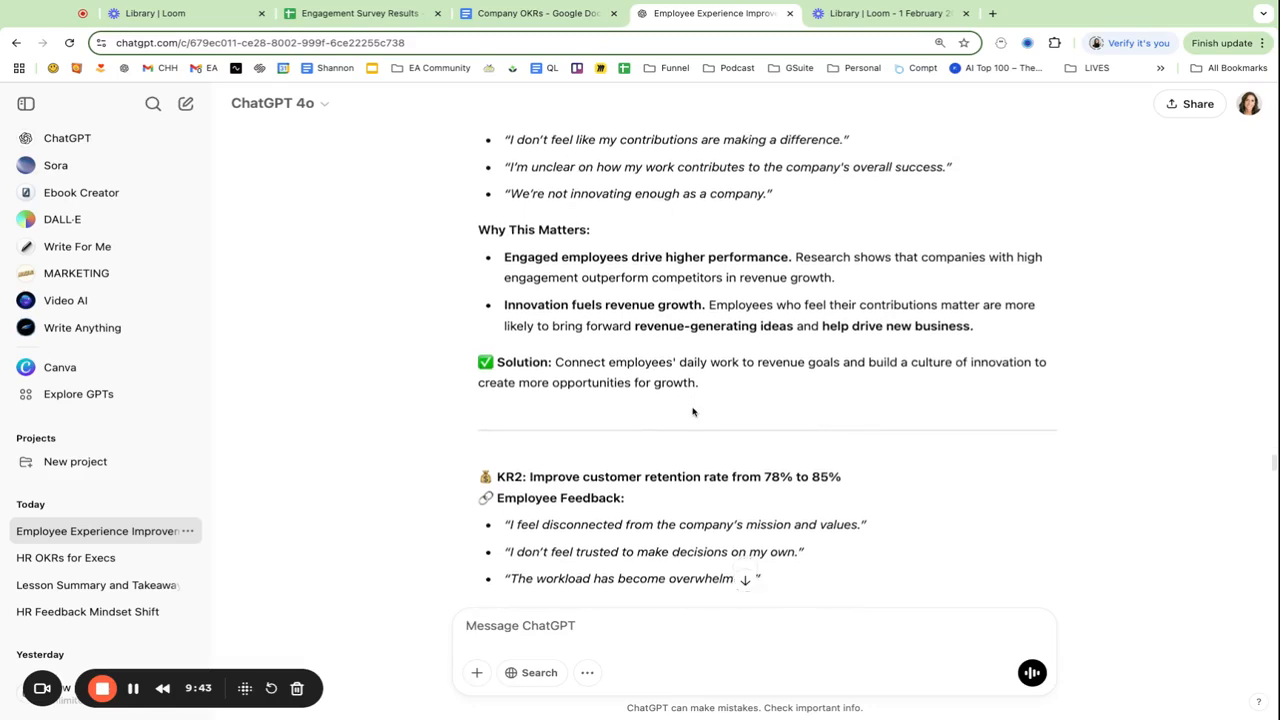
pyautogui.scroll(-5, 693, 411)
pyautogui.scroll(-3, 692, 400)
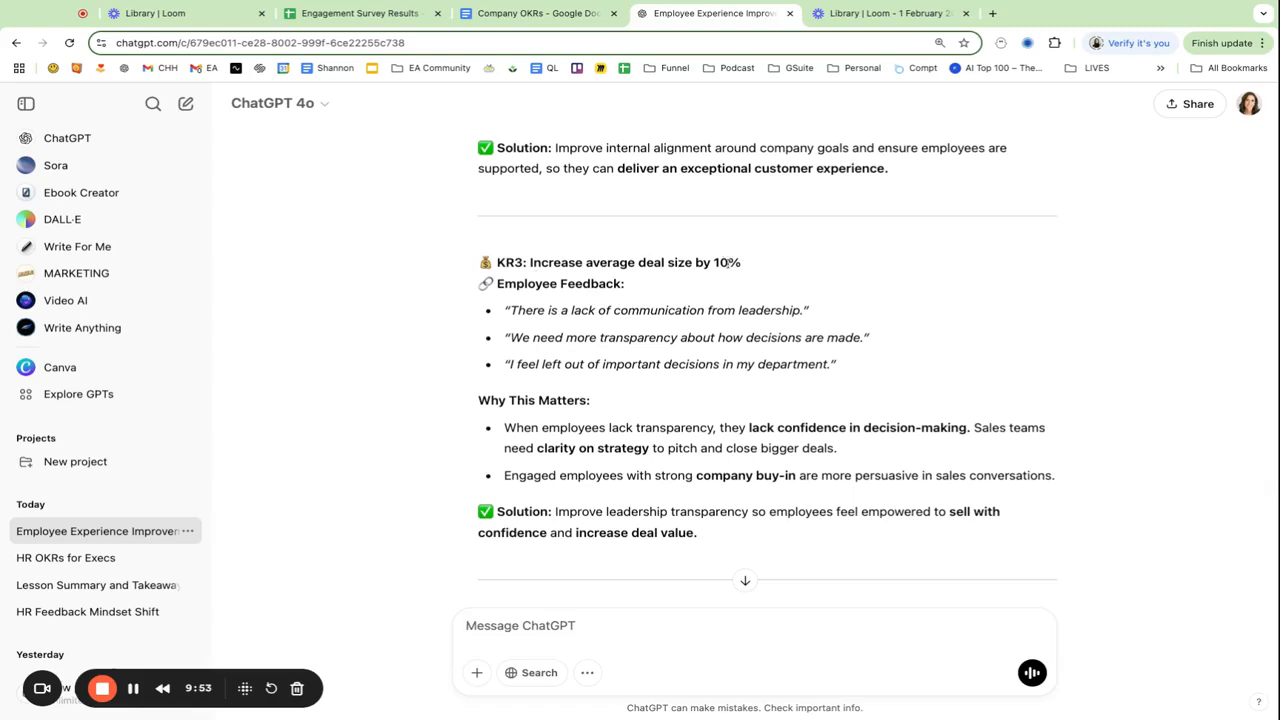
pyautogui.scroll(-1, 622, 285)
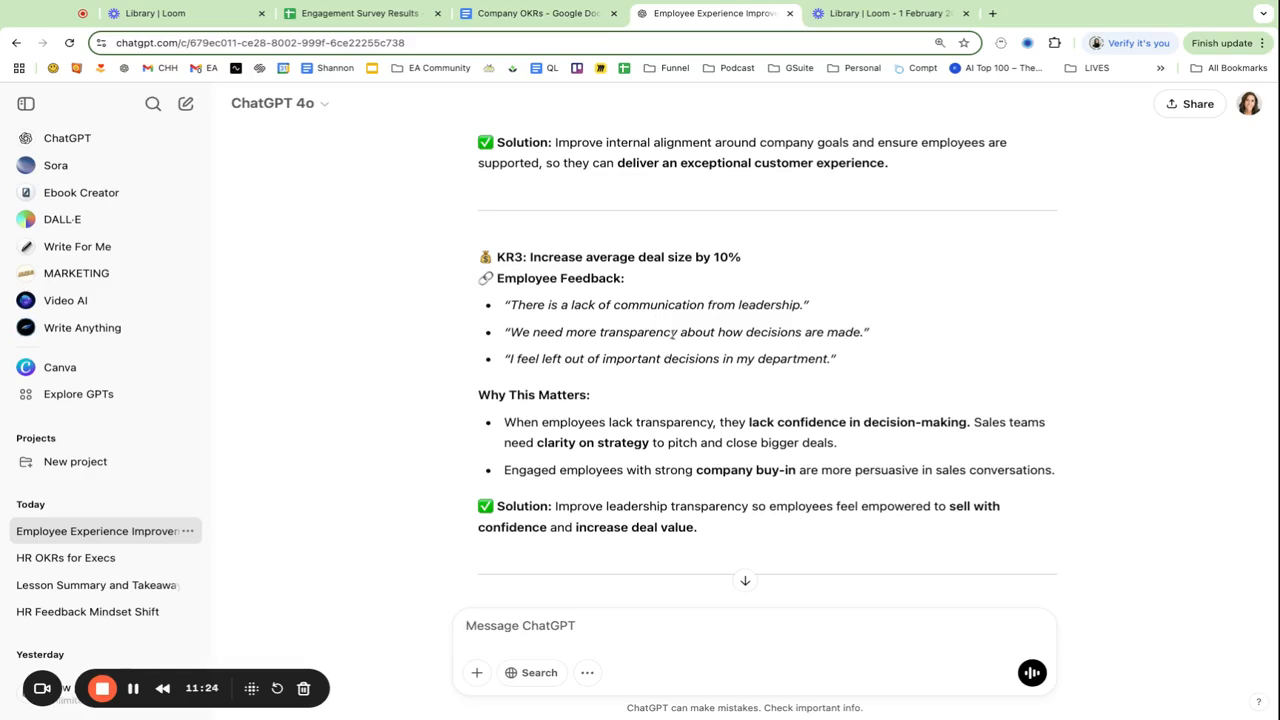
pyautogui.scroll(-5, 621, 366)
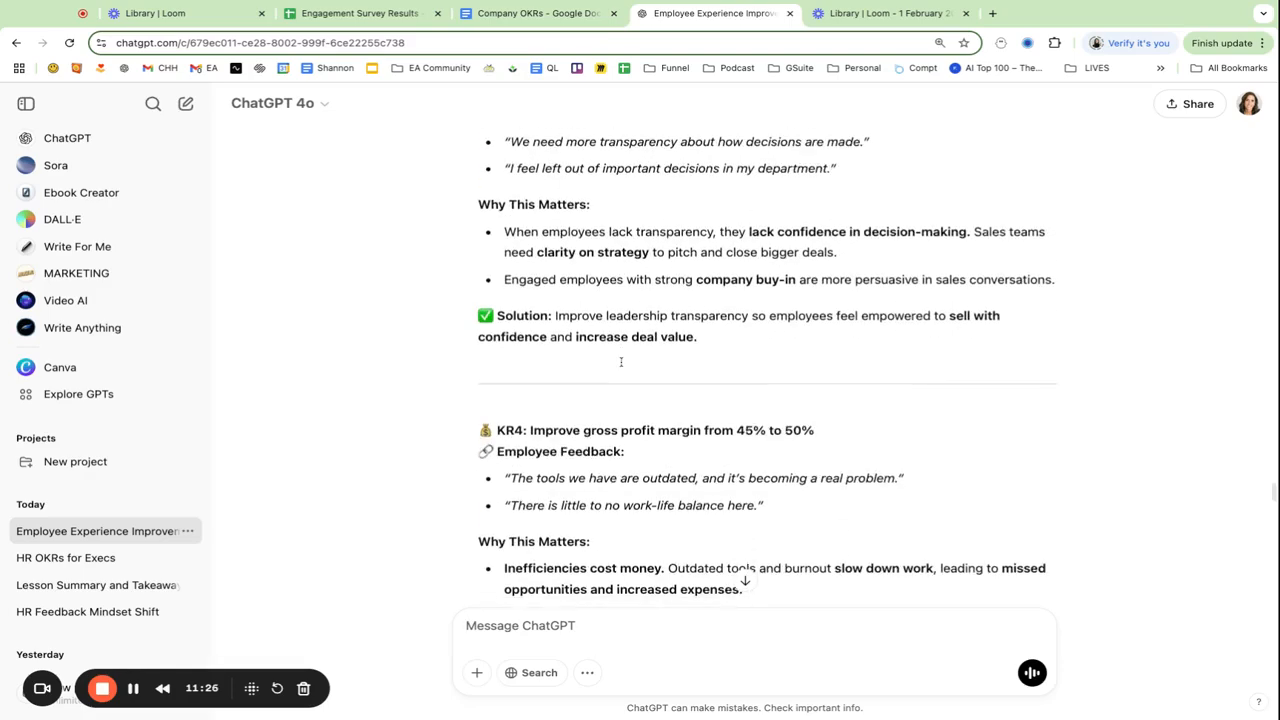
pyautogui.scroll(-2, 621, 366)
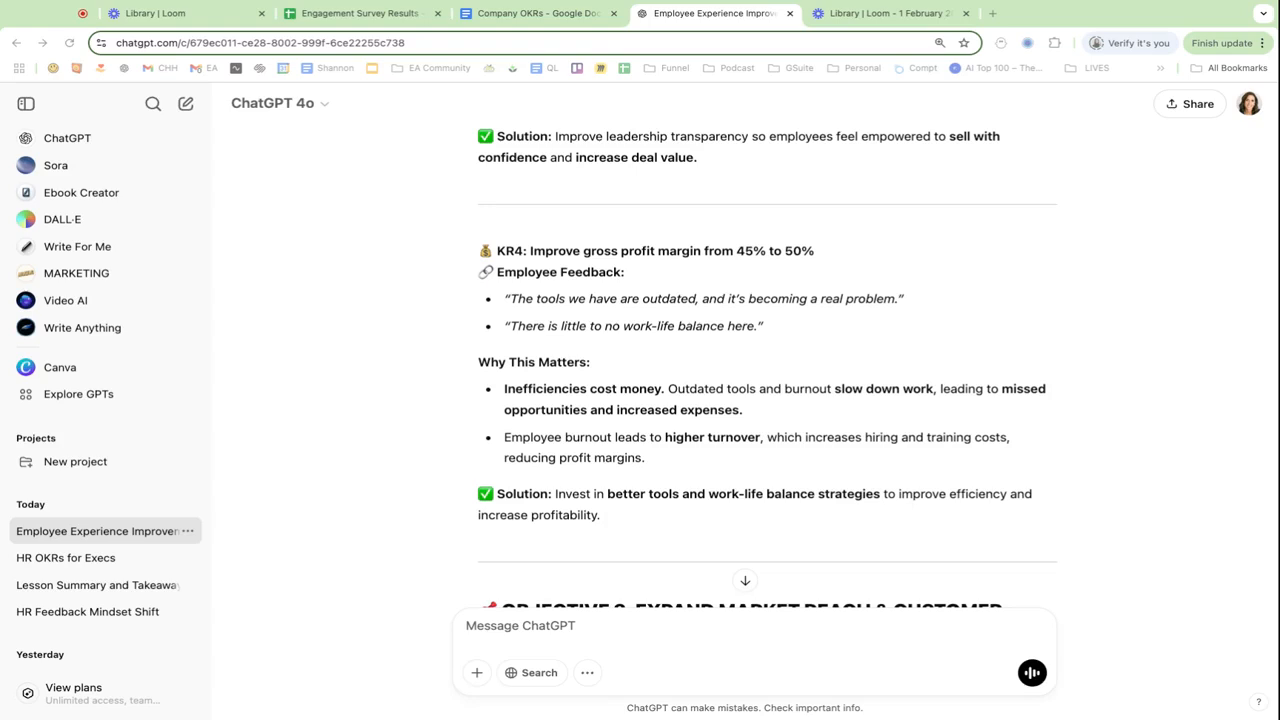
pyautogui.click(375, 293)
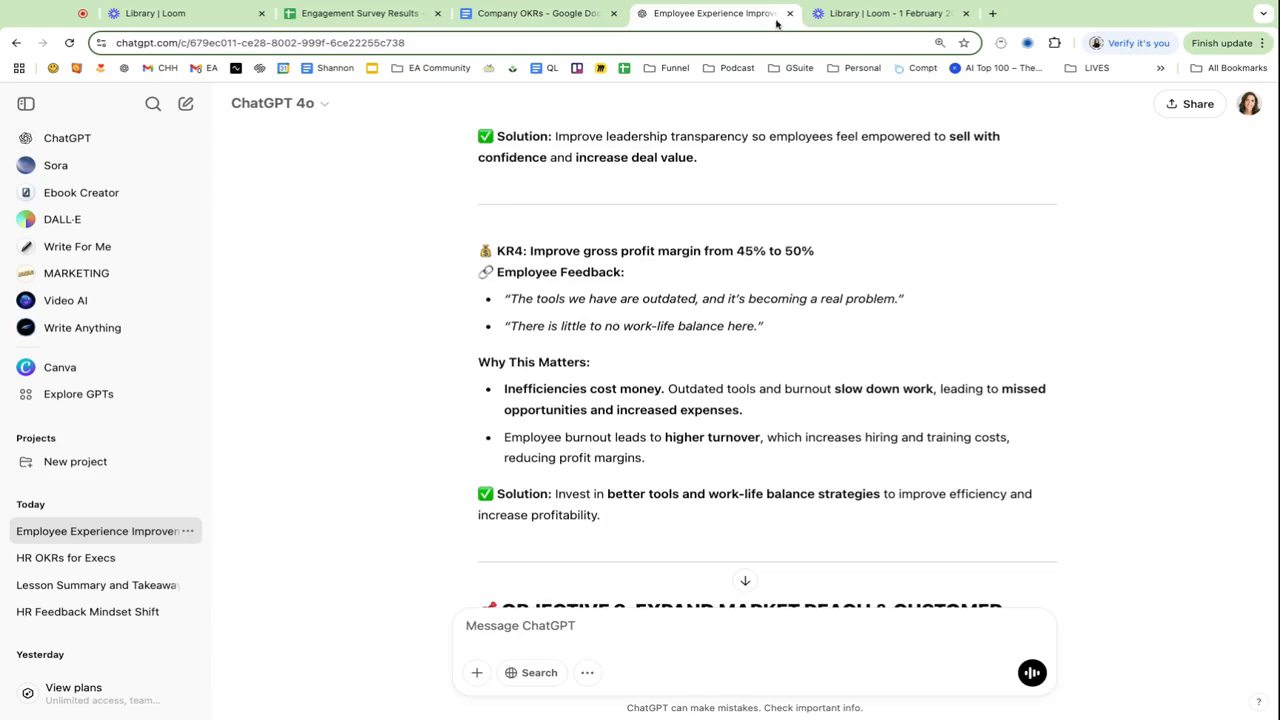
# Step: Review the feedback, reasons and solutions ChatGPT links to the key results of Objectives 2 and 3
pyautogui.scroll(-2, 657, 457)
pyautogui.scroll(-5, 657, 457)
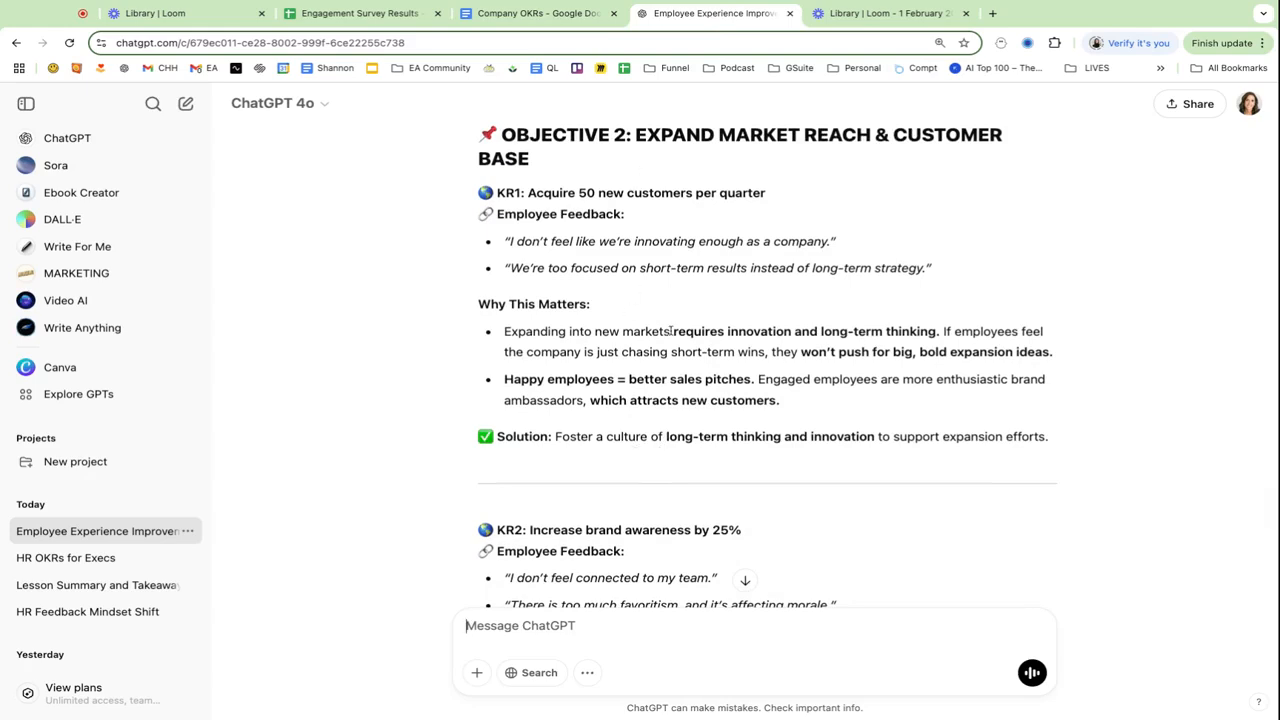
pyautogui.scroll(-3, 672, 330)
pyautogui.scroll(-8, 672, 330)
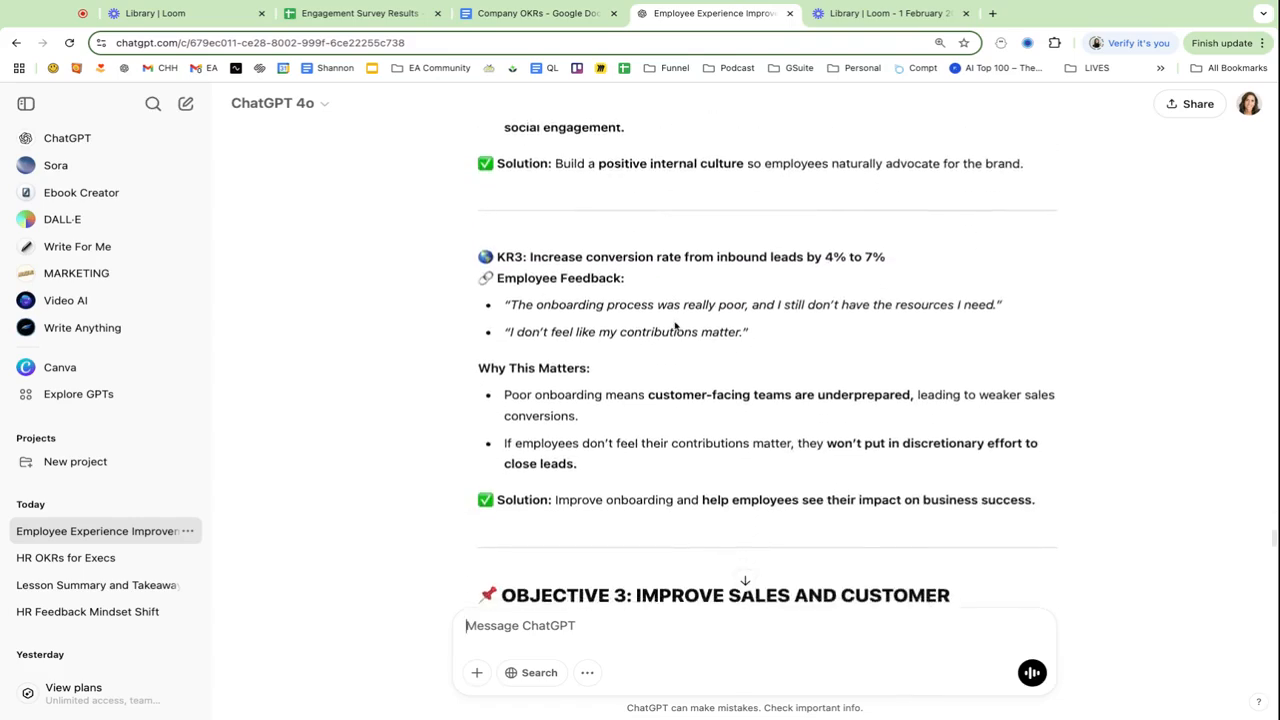
pyautogui.scroll(-3, 677, 323)
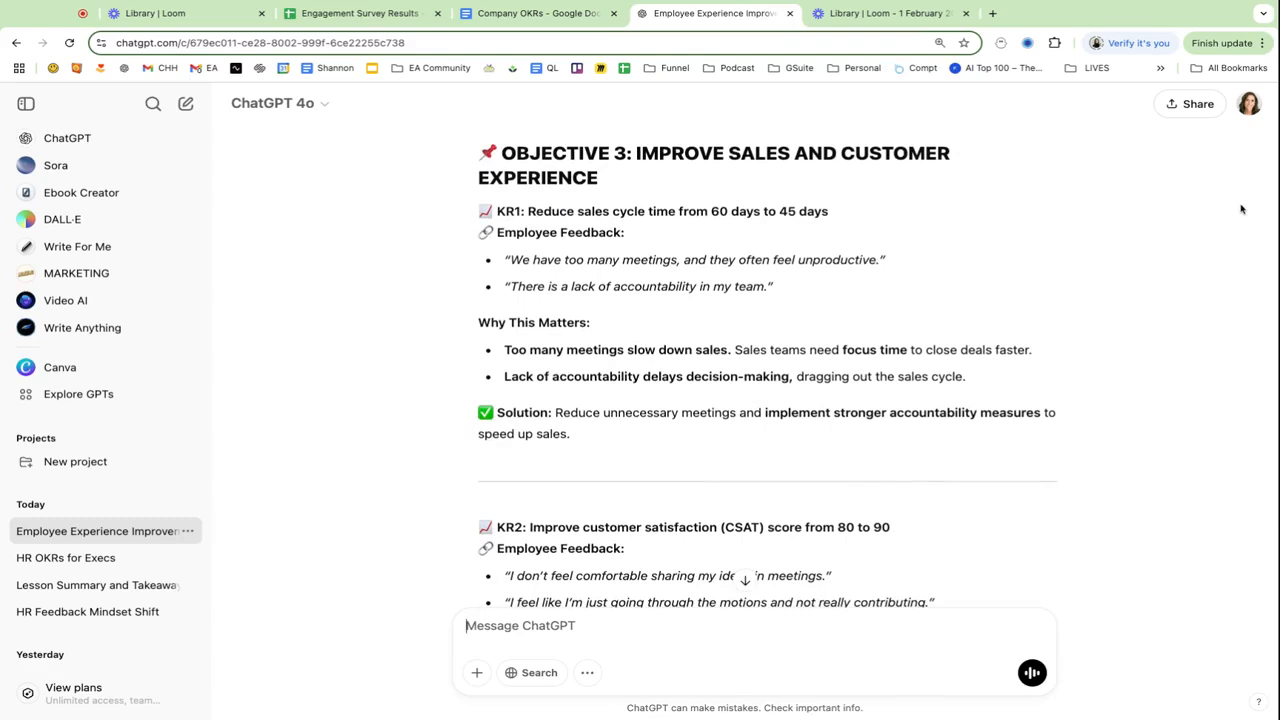
pyautogui.scroll(-3, 1075, 335)
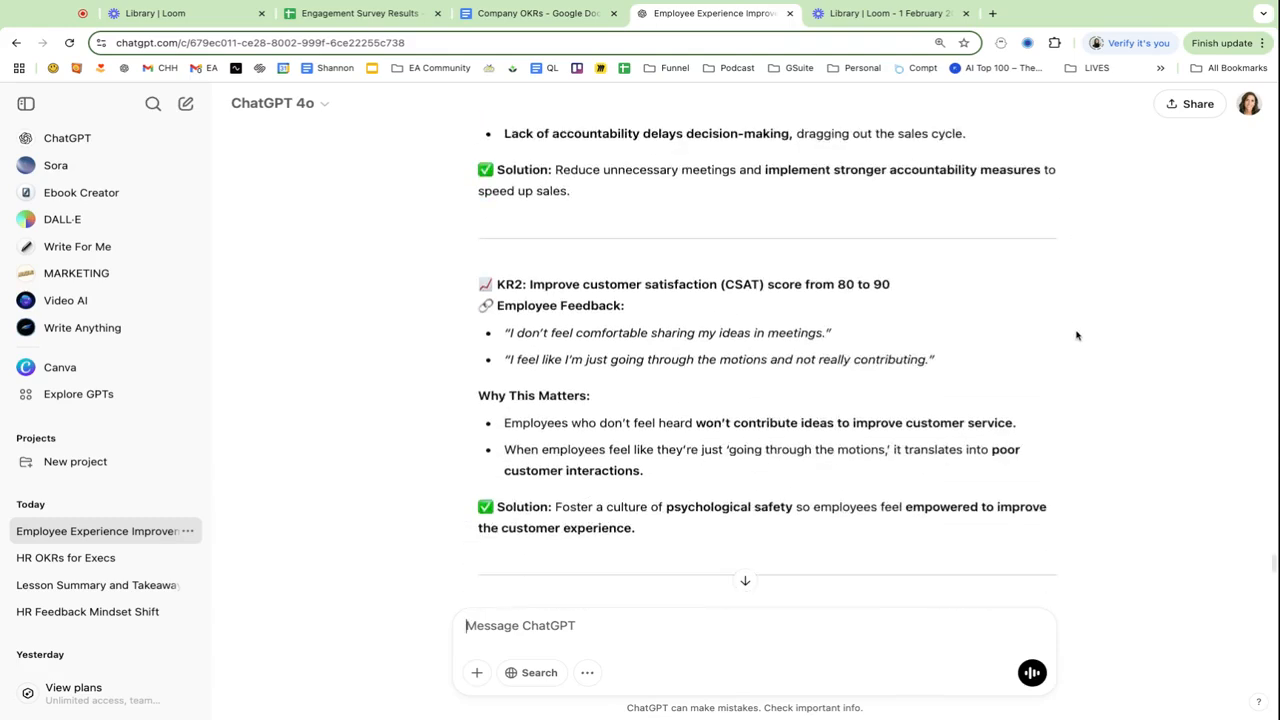
pyautogui.scroll(-2, 1084, 312)
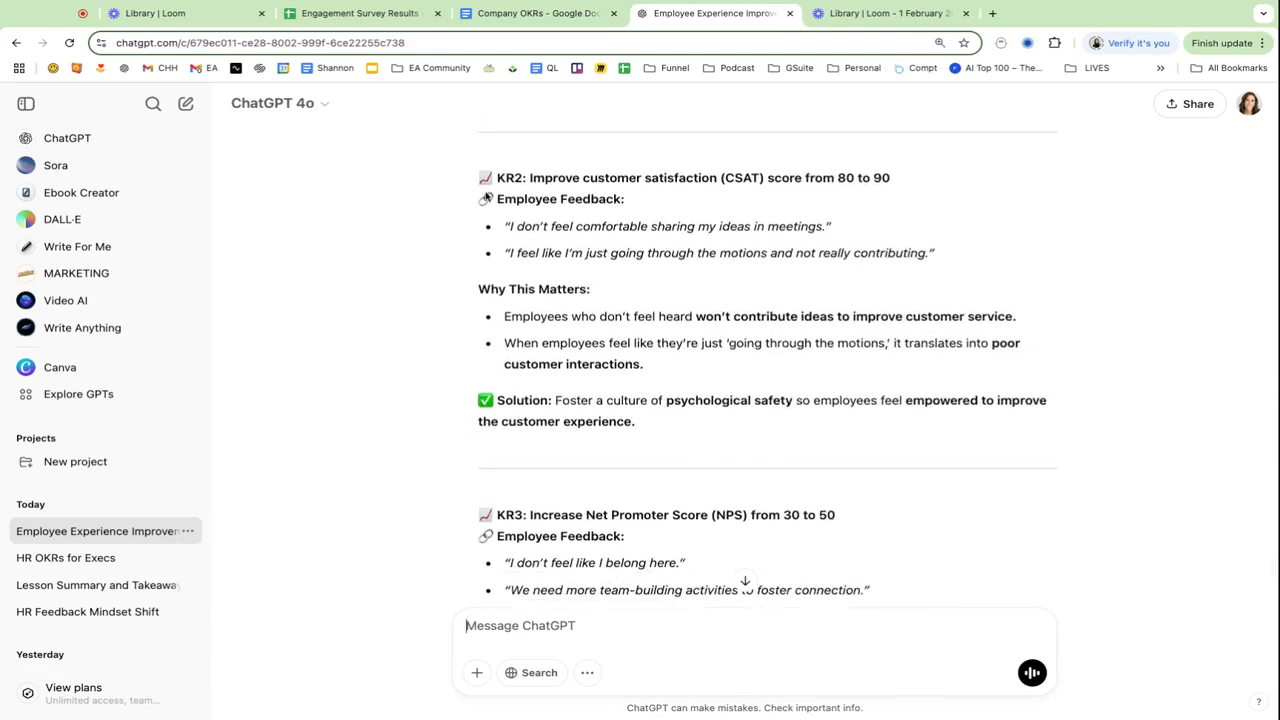
pyautogui.scroll(-3, 751, 440)
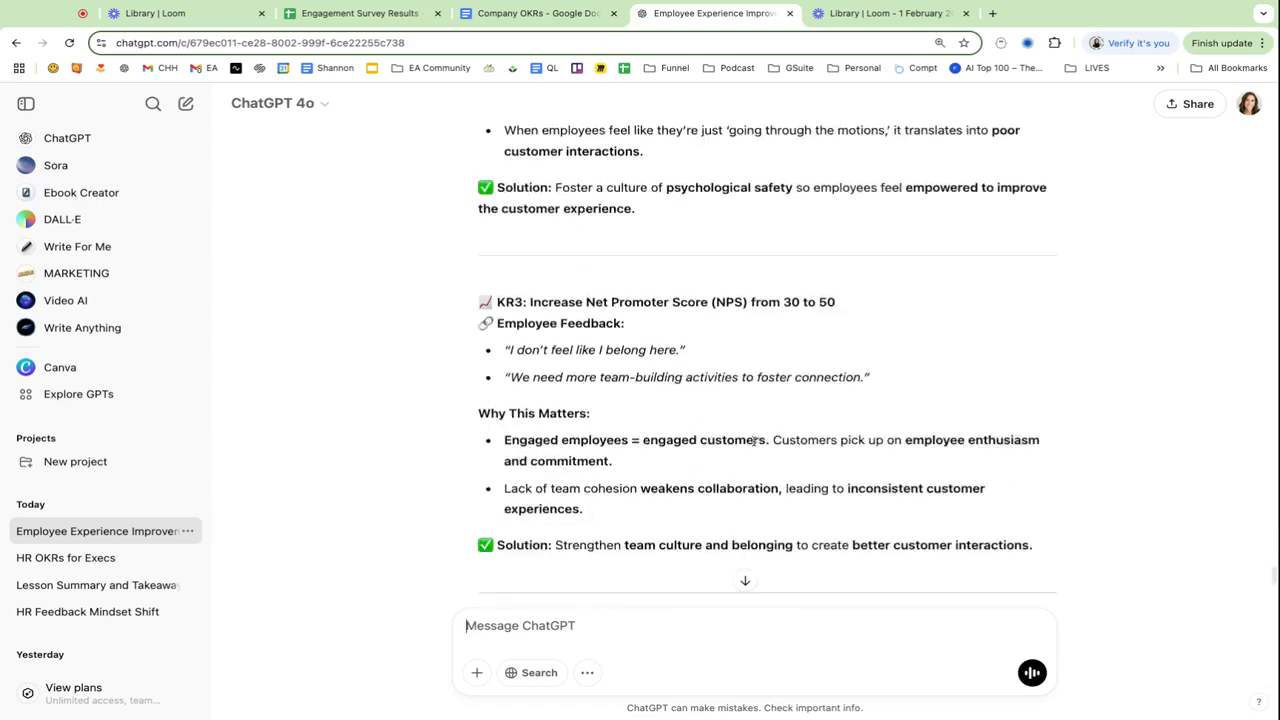
pyautogui.scroll(-3, 752, 440)
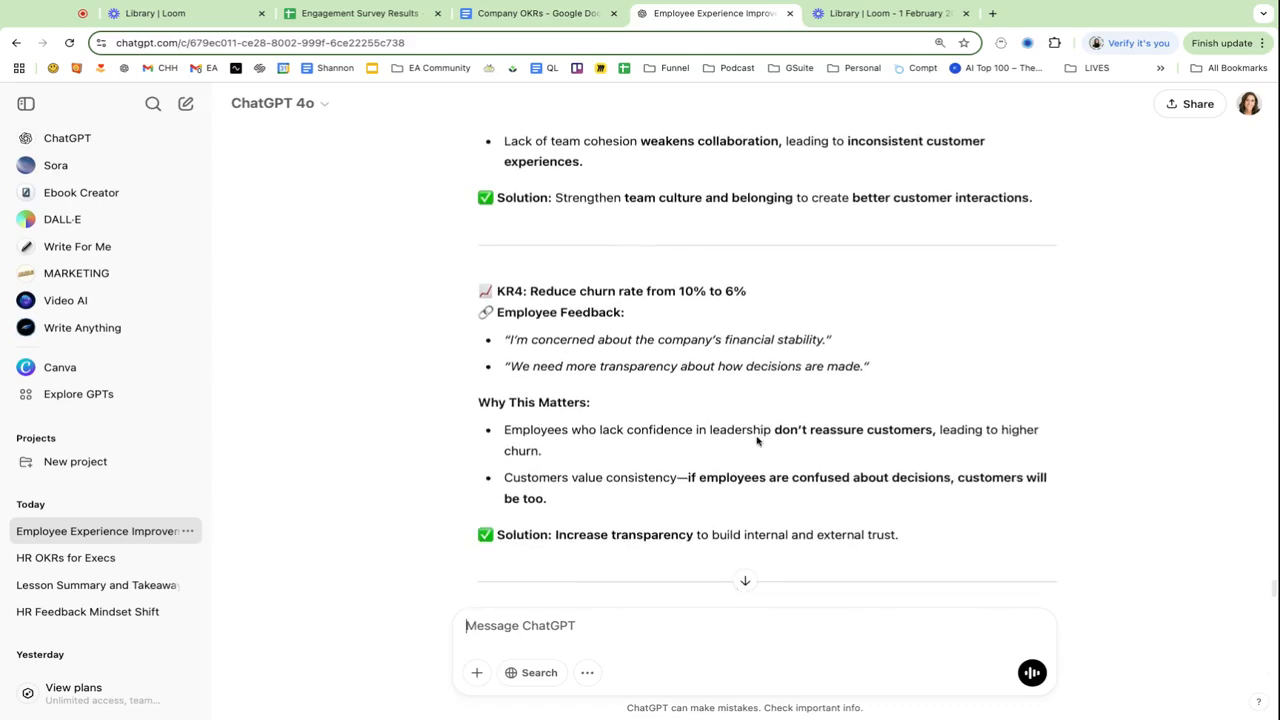
# Step: Start a ChatGPT message with "this is fantastic." and append the presentation-outline prompt copied from the Company OKRs document
pyautogui.click(632, 637)
pyautogui.write('this is fantastic.')
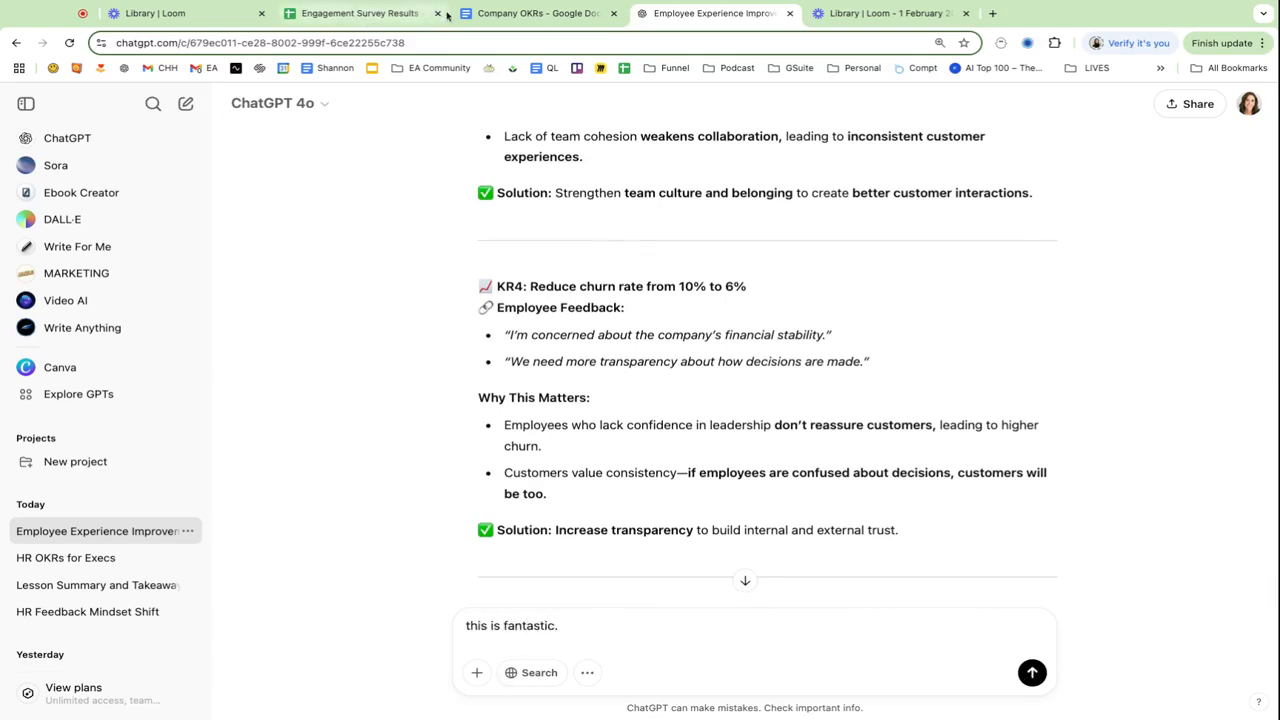
pyautogui.click(530, 13)
pyautogui.hotkey('ctrl', 'End')
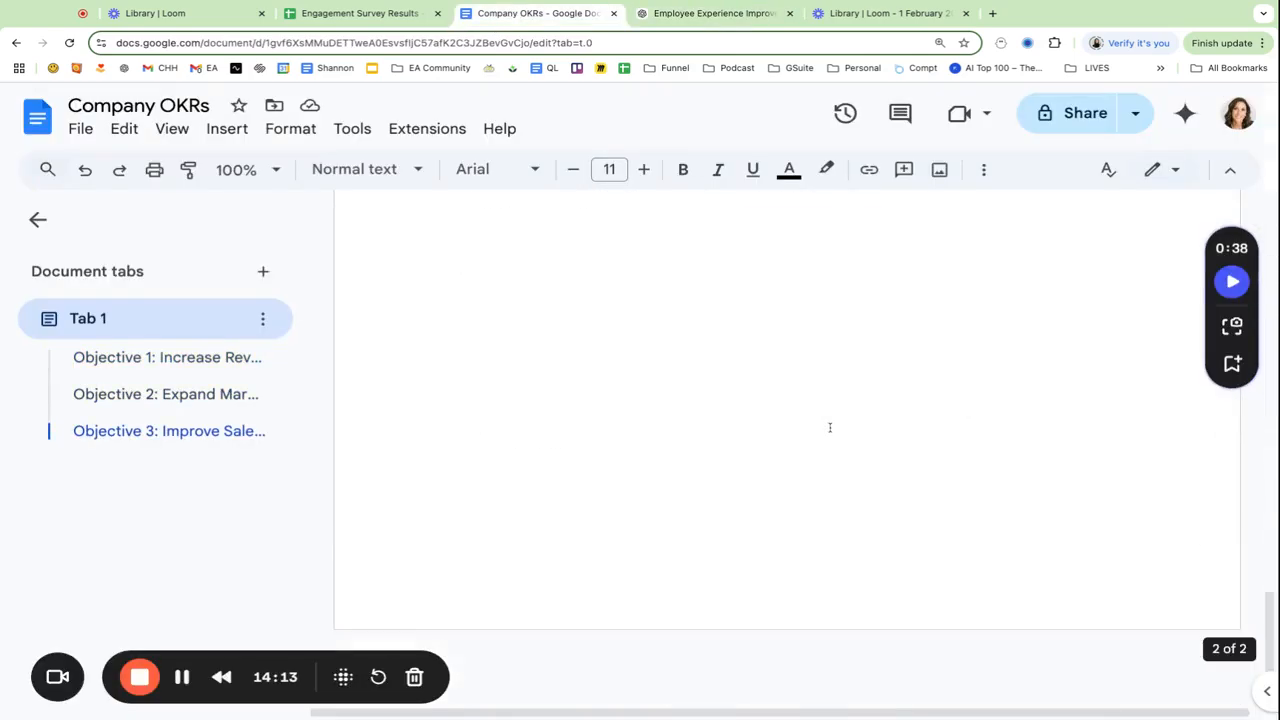
pyautogui.write('Now help me write a slack message to the company, thanking them for taking the survey, and that we’re excite dto share key takeaways at the next all hands. Position me as the gracious, empathetic people leader who prioritizes their employee experience.')
pyautogui.scroll(5, 740, 362)
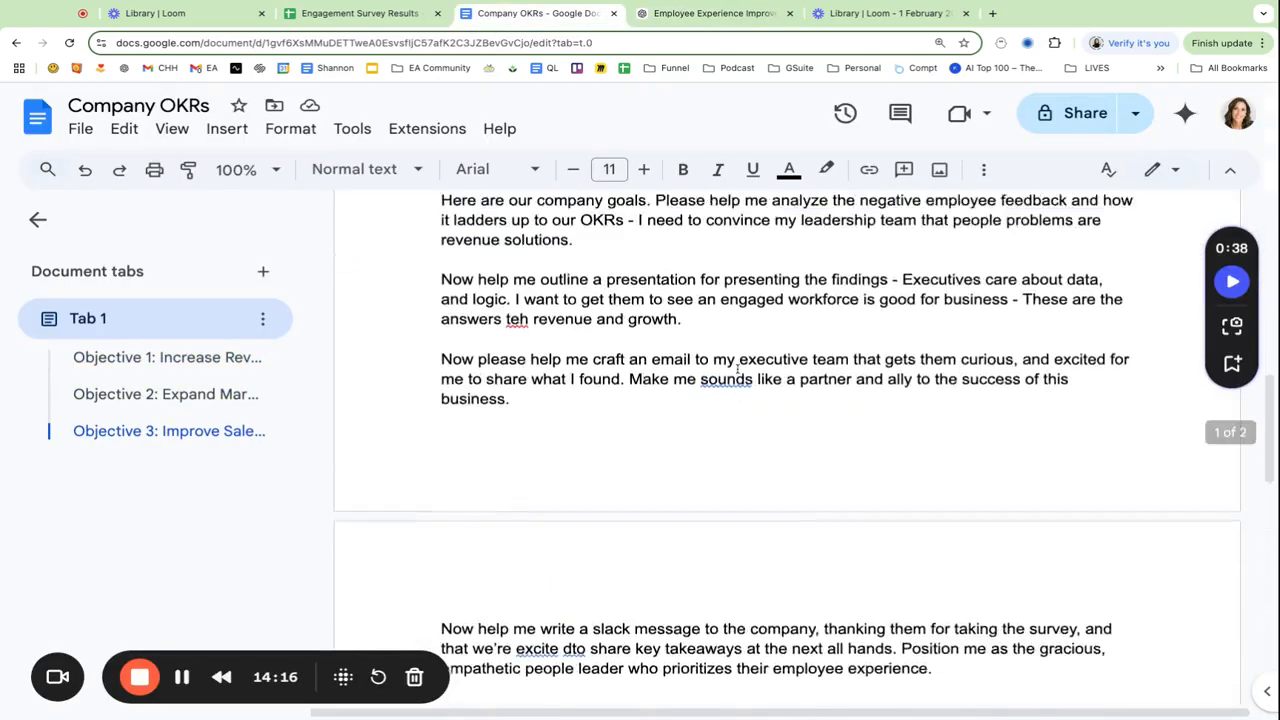
pyautogui.scroll(-1, 697, 434)
pyautogui.tripleClick(700, 410)
pyautogui.press('super+c')
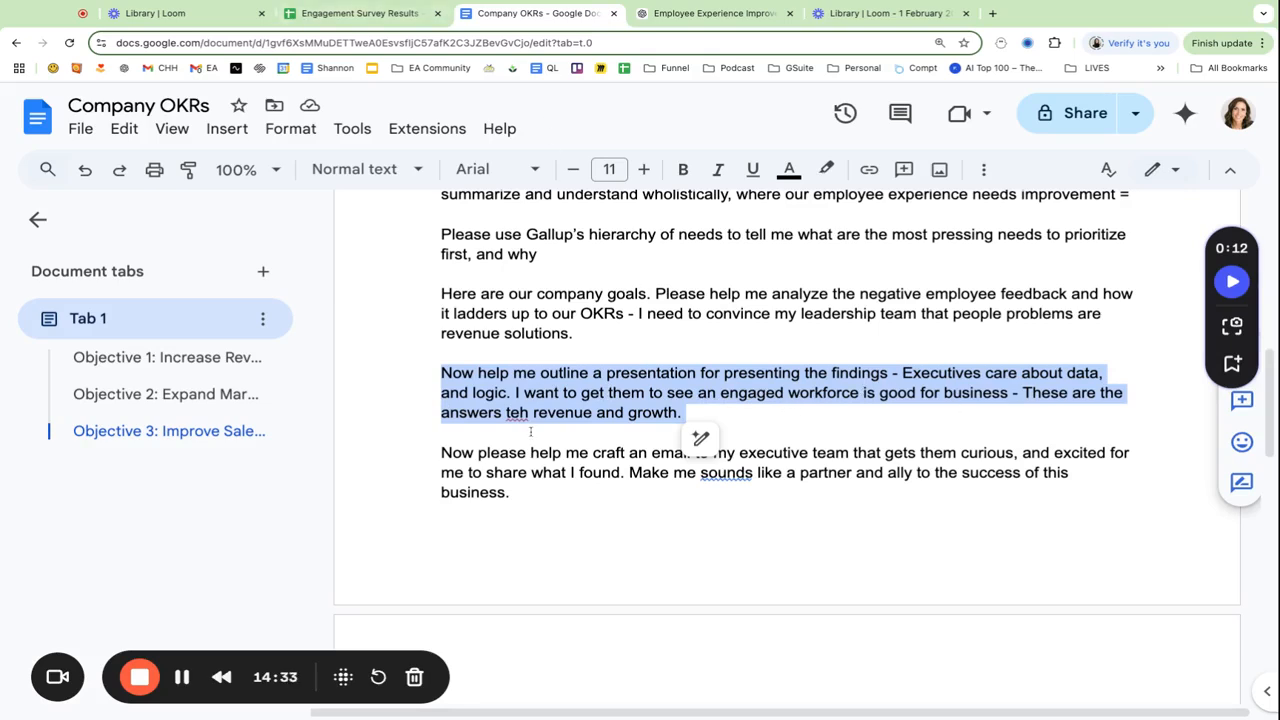
pyautogui.click(705, 14)
pyautogui.press('super+v')
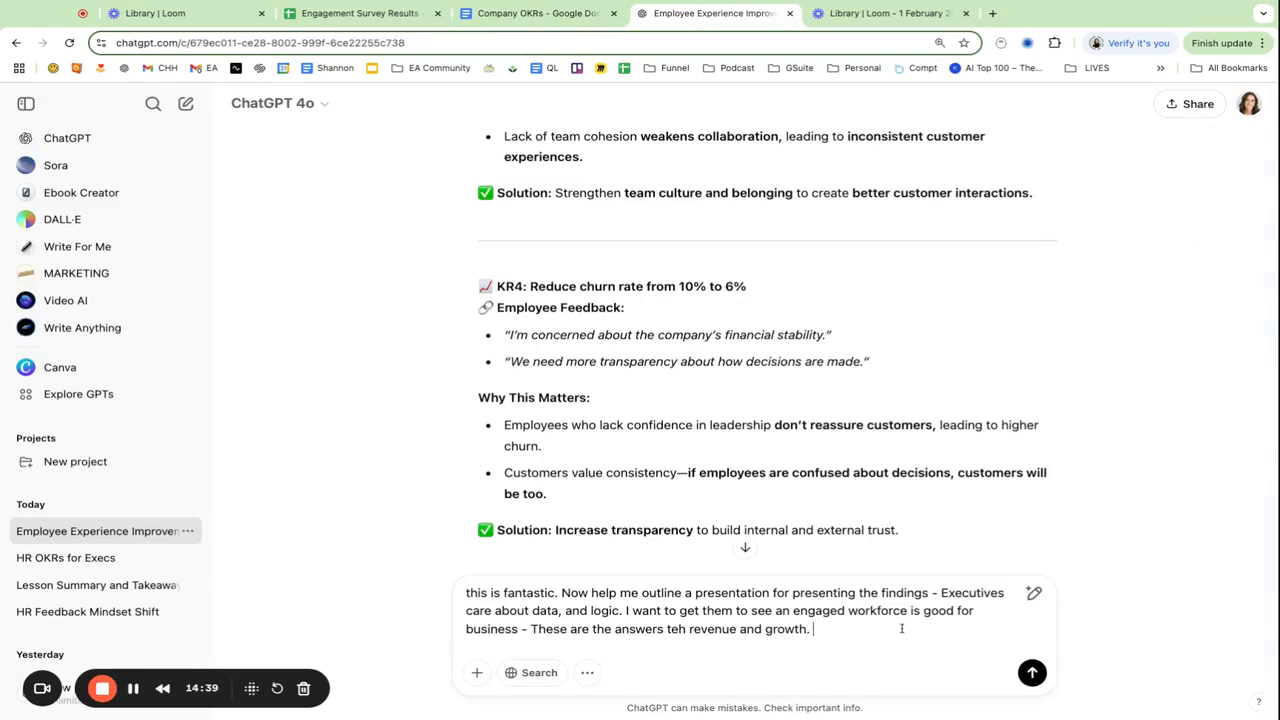
# Step: Add a request for a basic, succinct presentation helping revenue-driven executives understand the common themes, the OKRs affected and possible actions, and send the message
pyautogui.write('Please outline a basic, succunt pres')
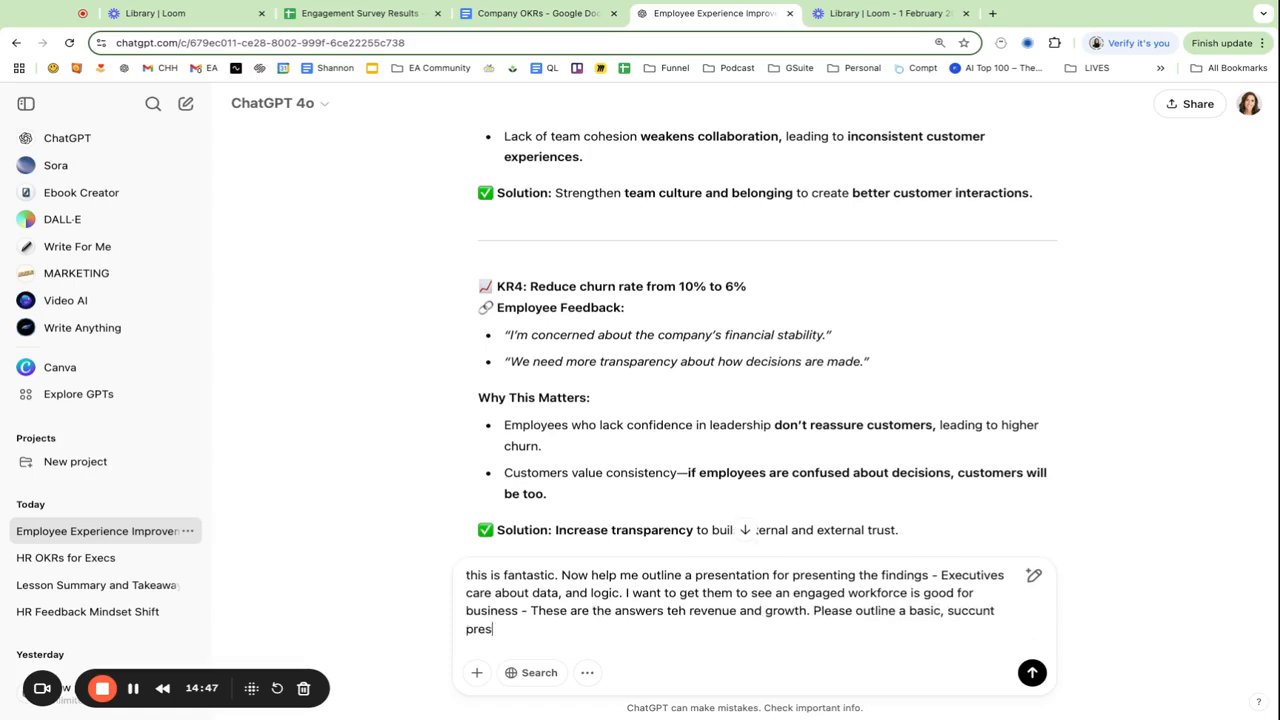
pyautogui.write('entation that wou')
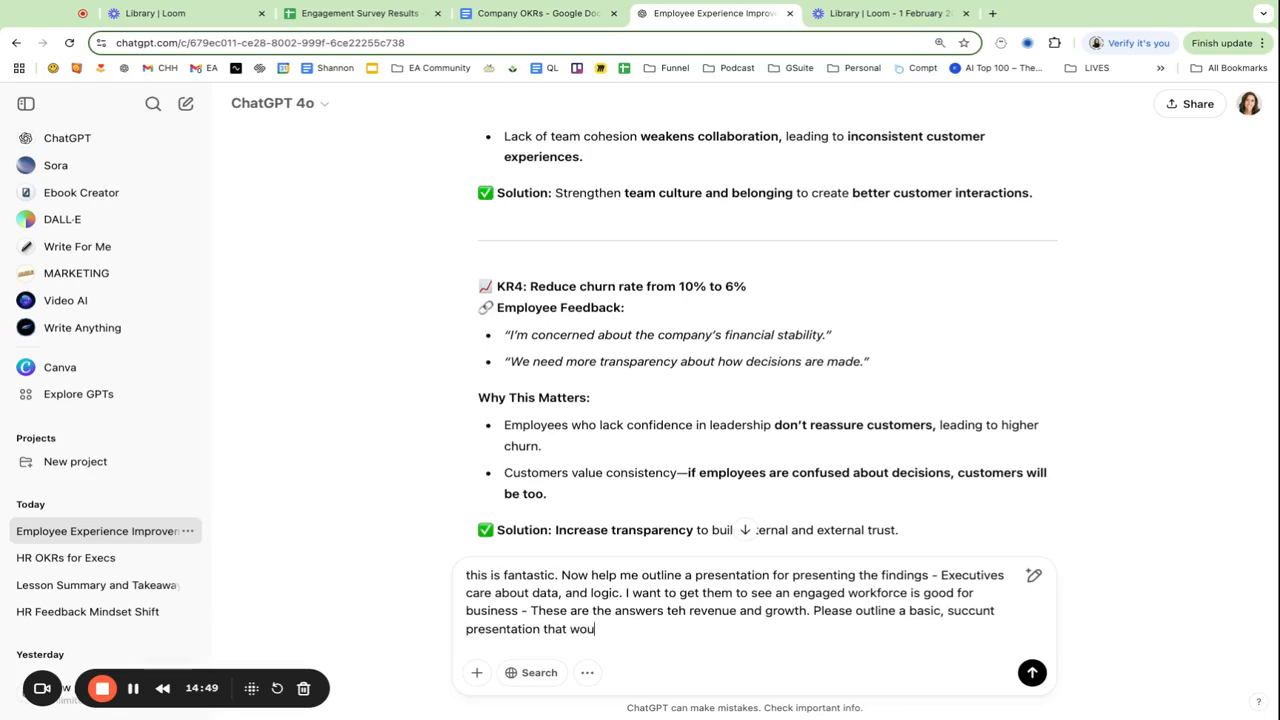
pyautogui.write('ld get revenu drive')
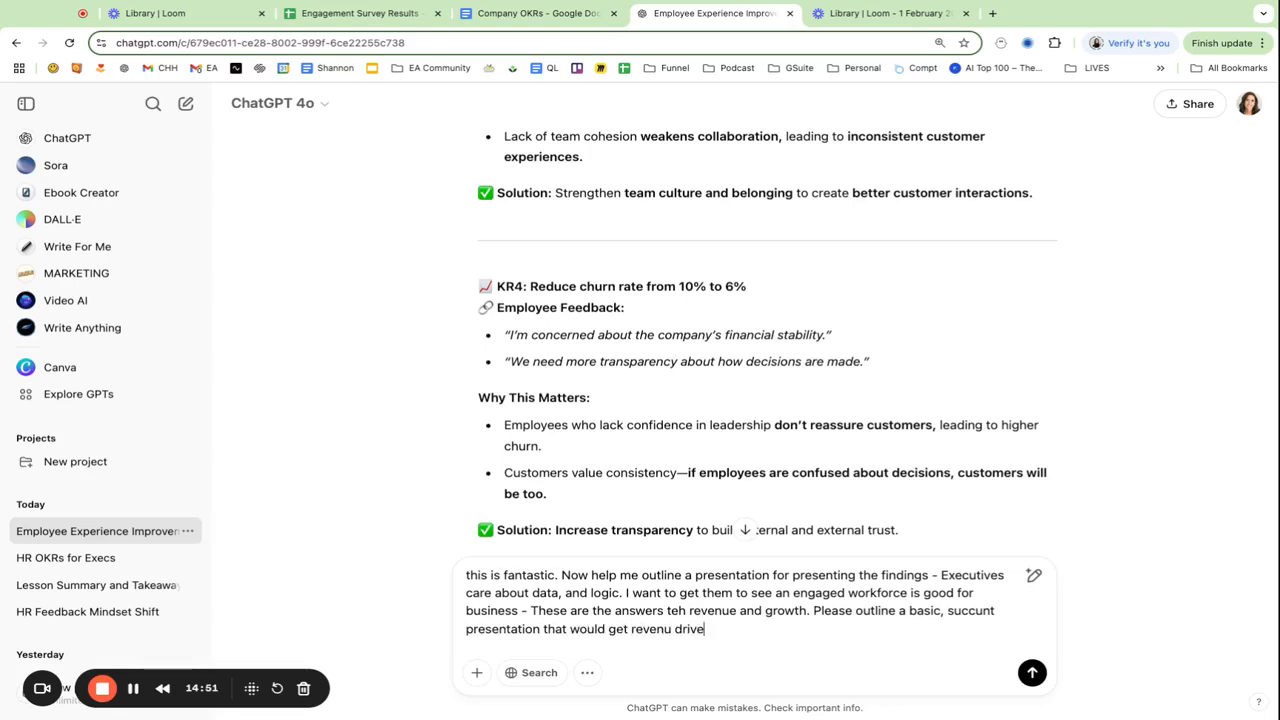
pyautogui.write('n execitive to understand ')
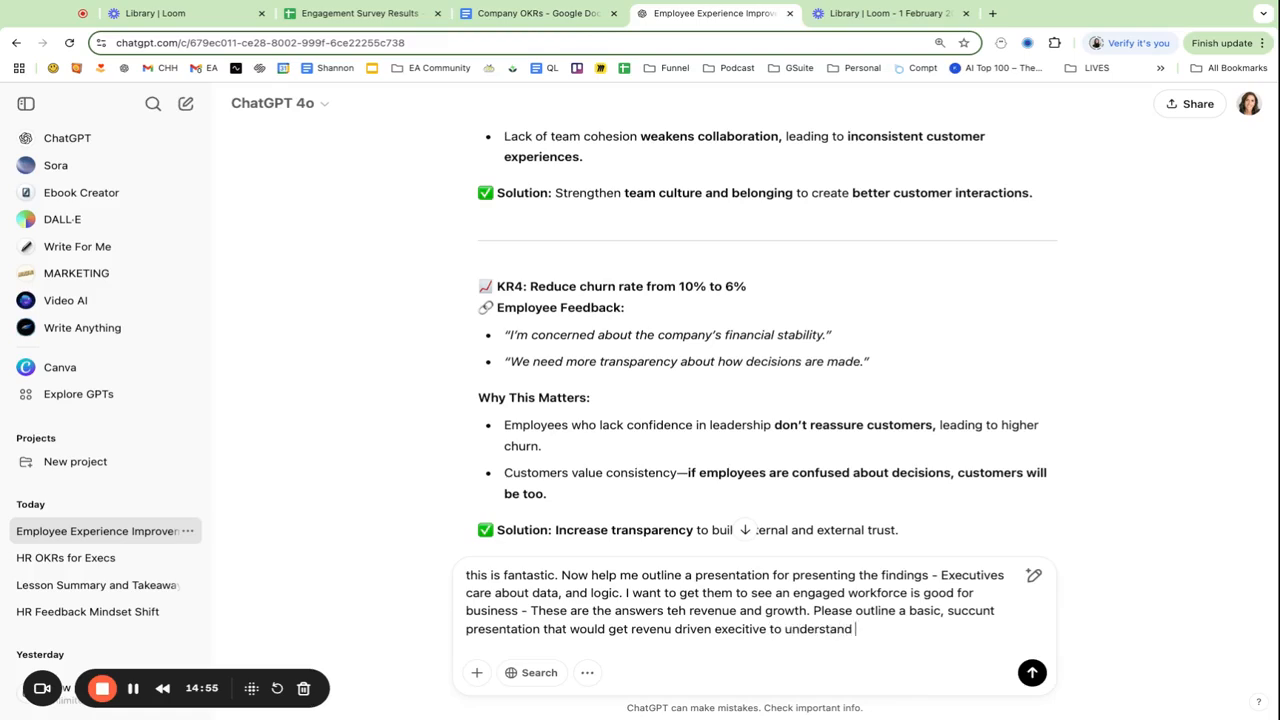
pyautogui.write('the common themes, the OKR')
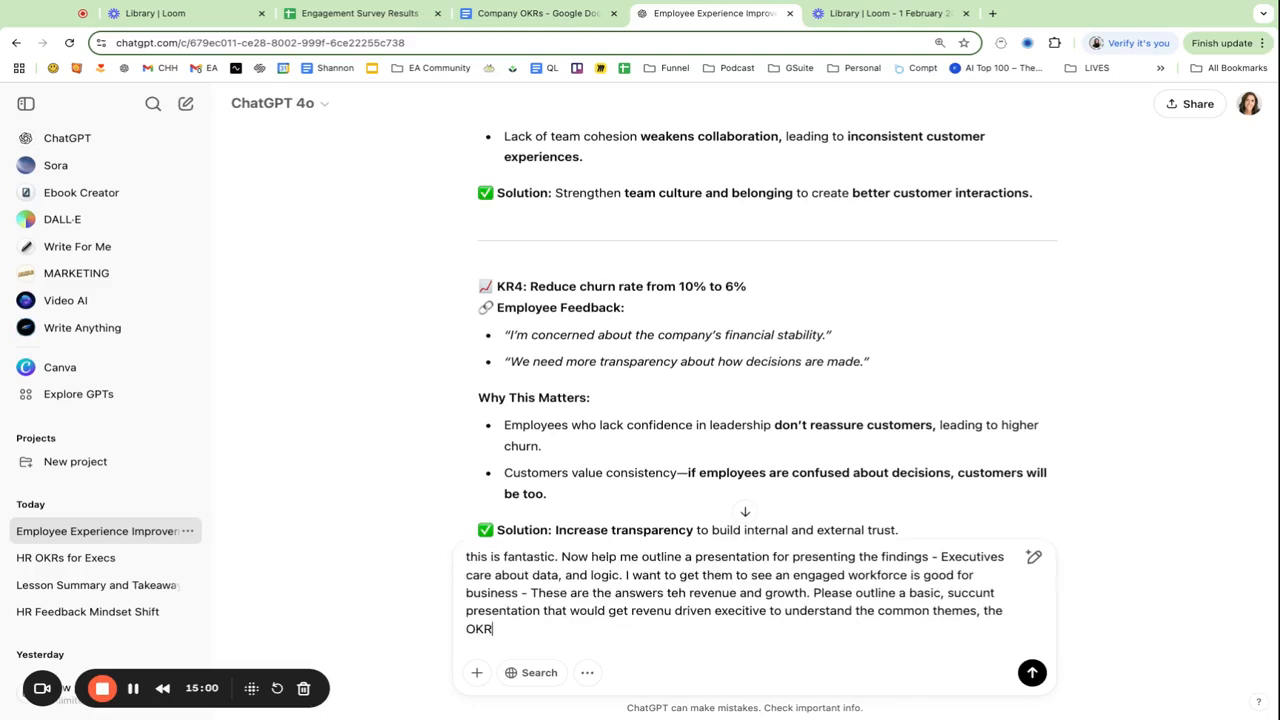
pyautogui.write('s affected, and ')
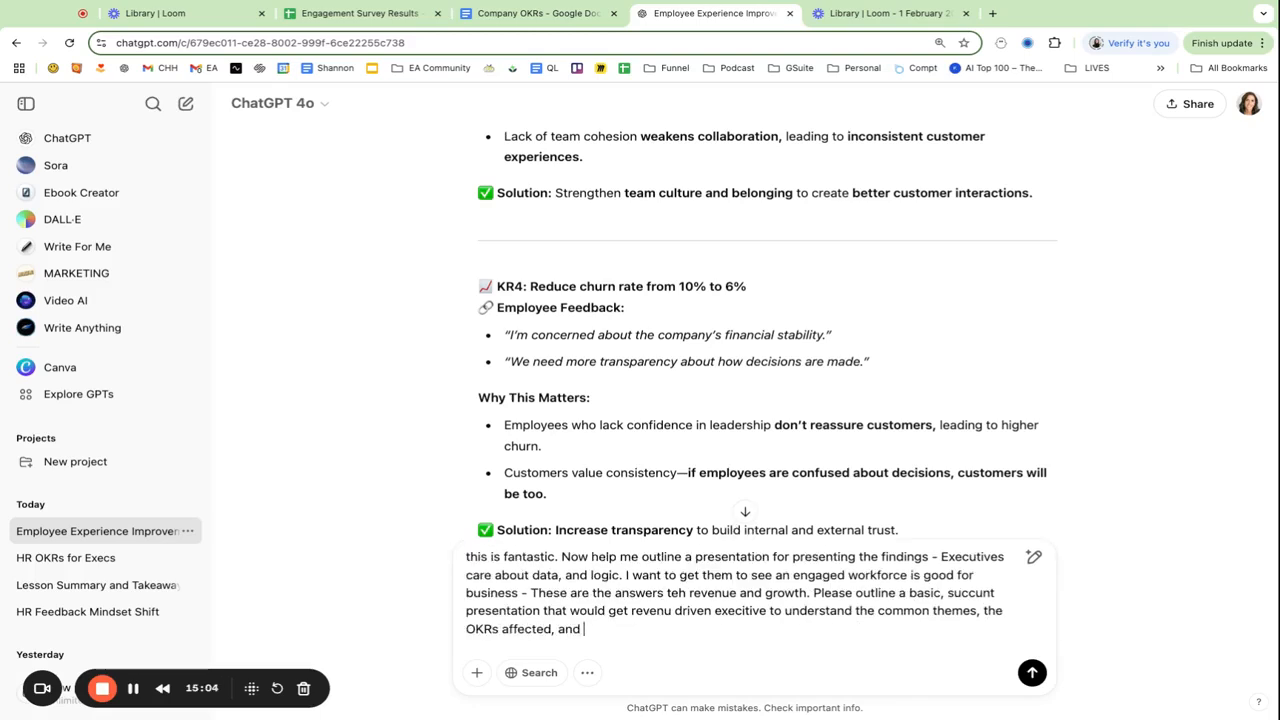
pyautogui.write('what we could do')
pyautogui.press('Return')
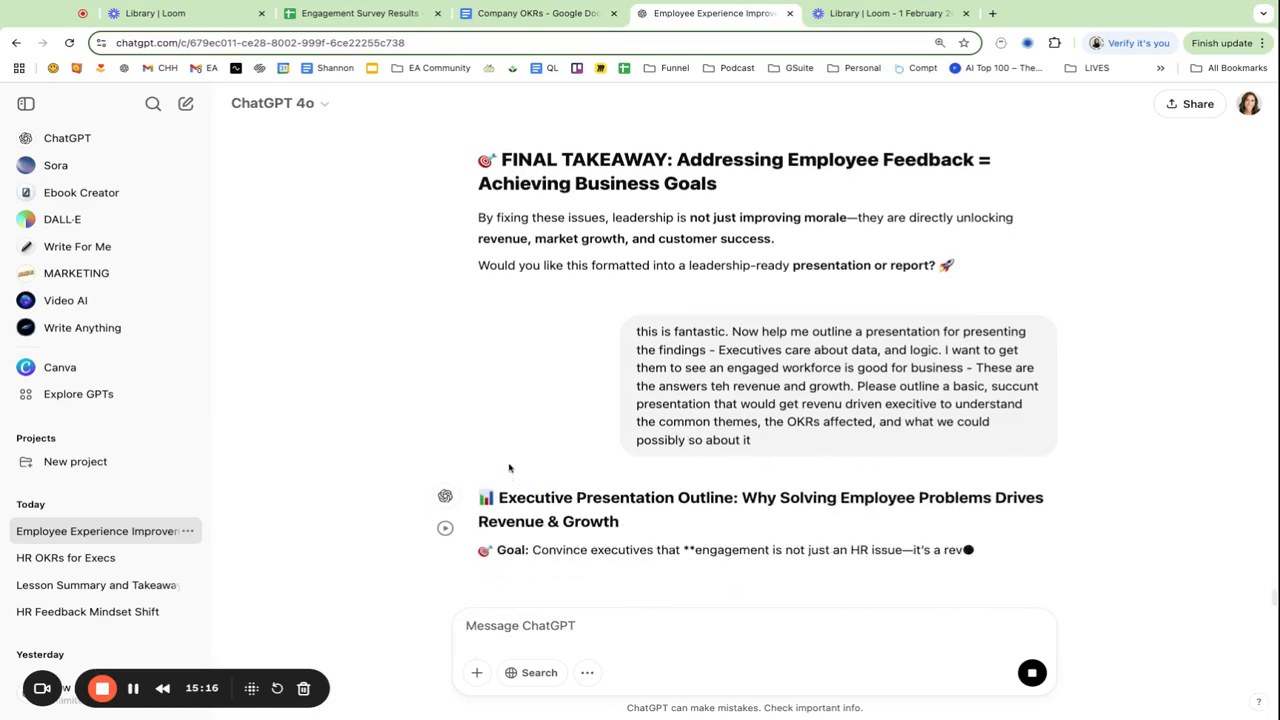
# Step: Read Slides 1 to 3 of the presentation outline, covering the title, the business case and the key themes from employee feedback
pyautogui.scroll(1, 611, 240)
pyautogui.scroll(-1, 605, 238)
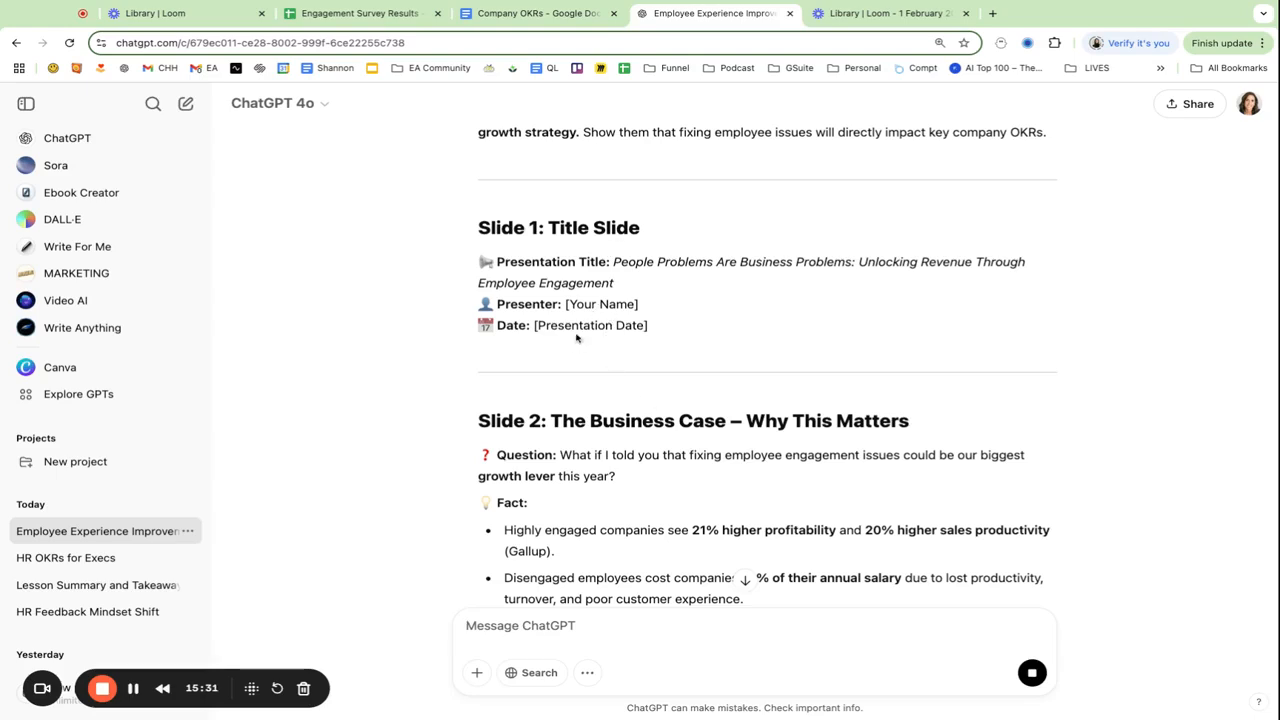
pyautogui.scroll(-2, 614, 340)
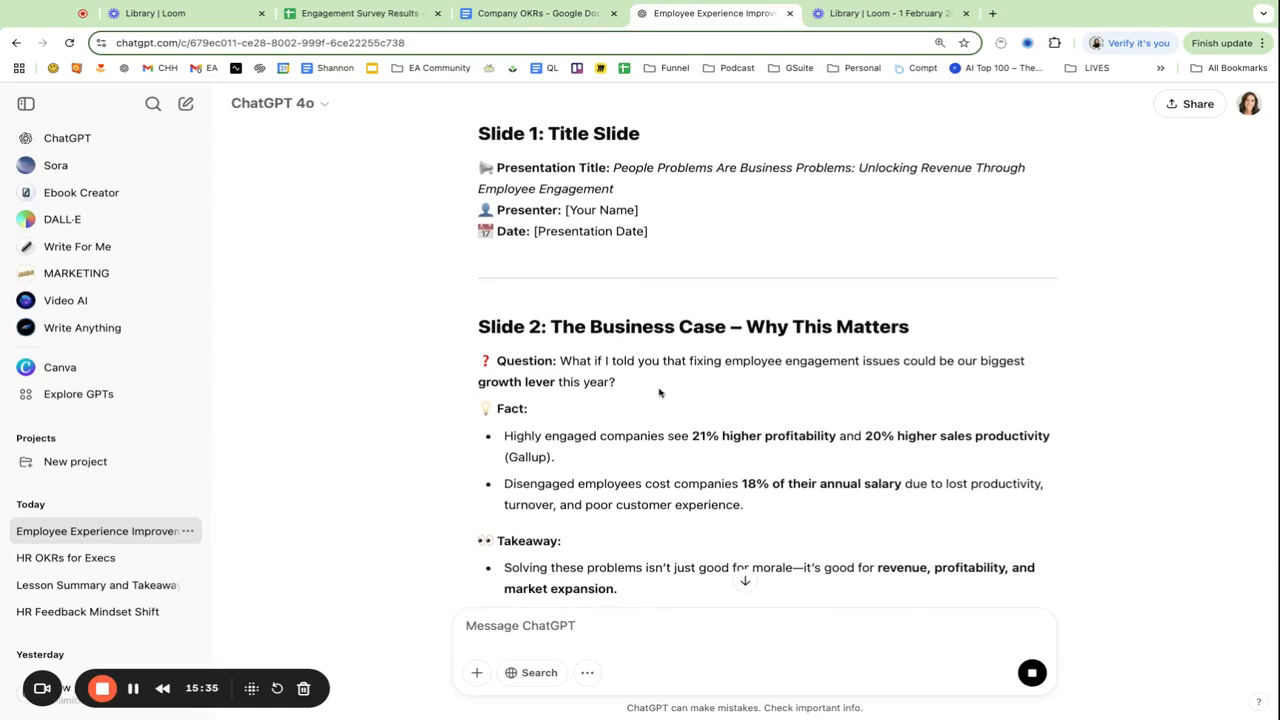
pyautogui.scroll(-2, 659, 390)
pyautogui.scroll(-1, 659, 386)
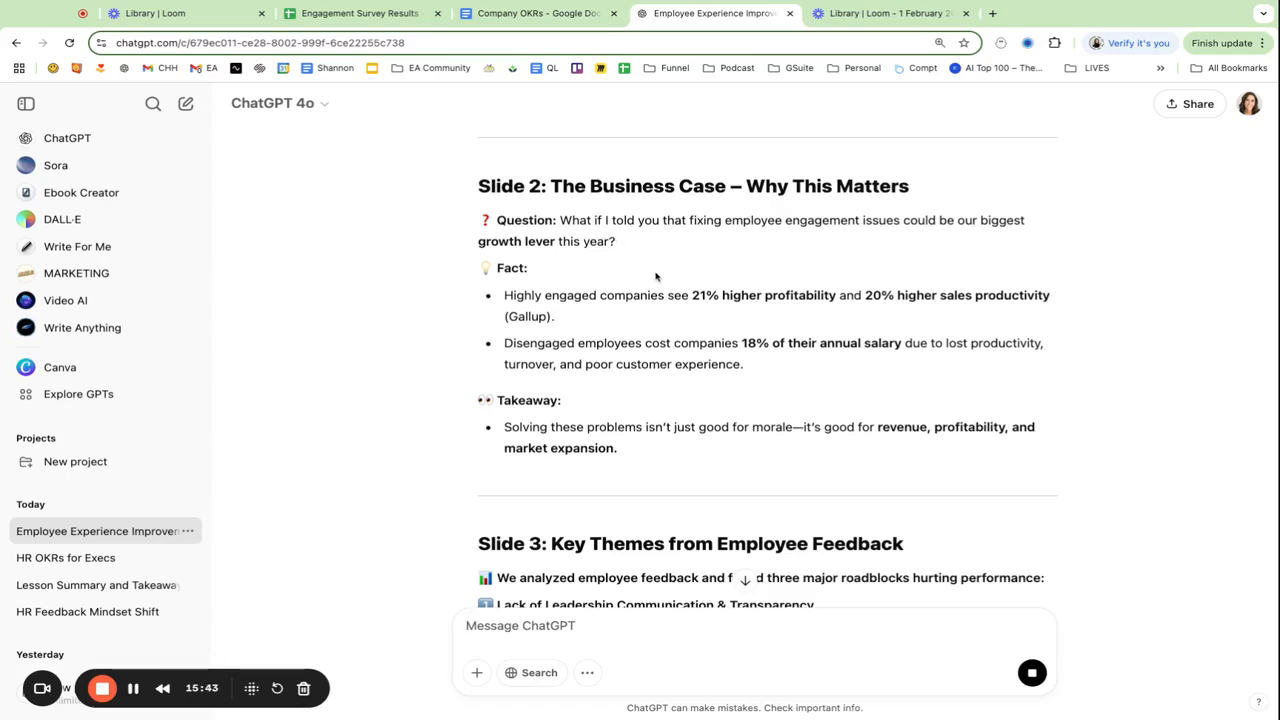
pyautogui.scroll(-2, 658, 270)
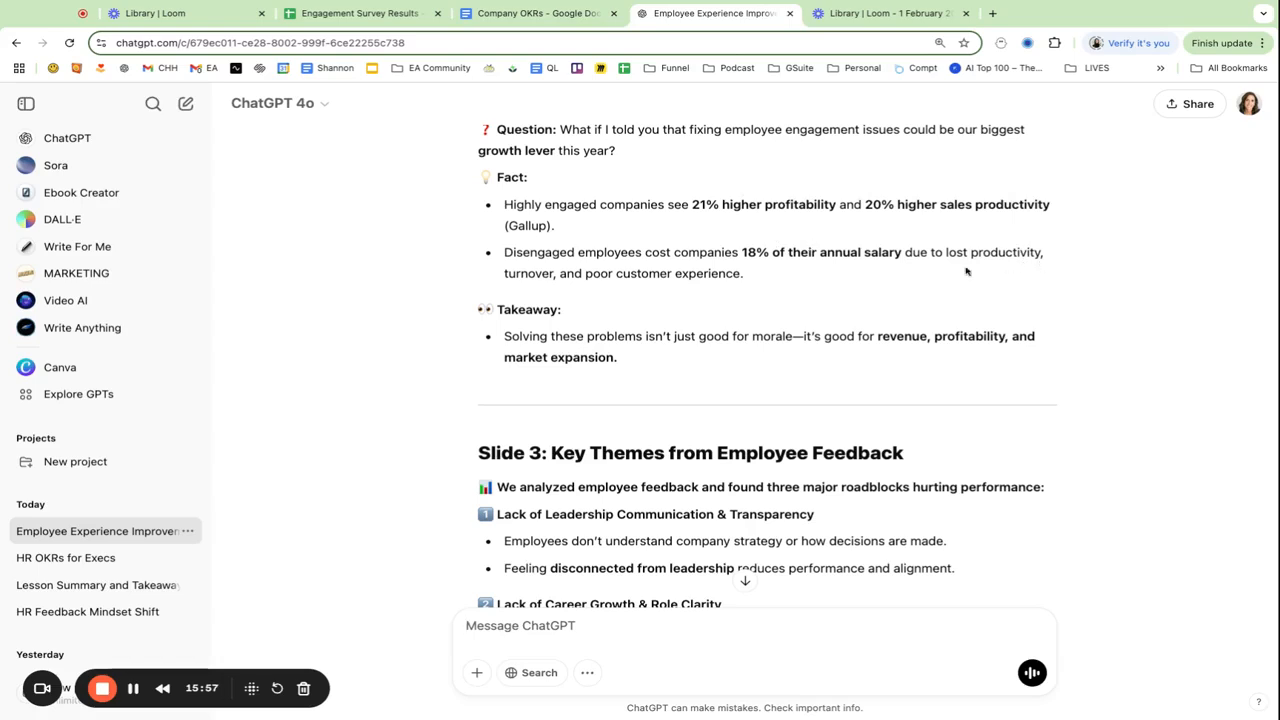
pyautogui.scroll(-3, 1006, 263)
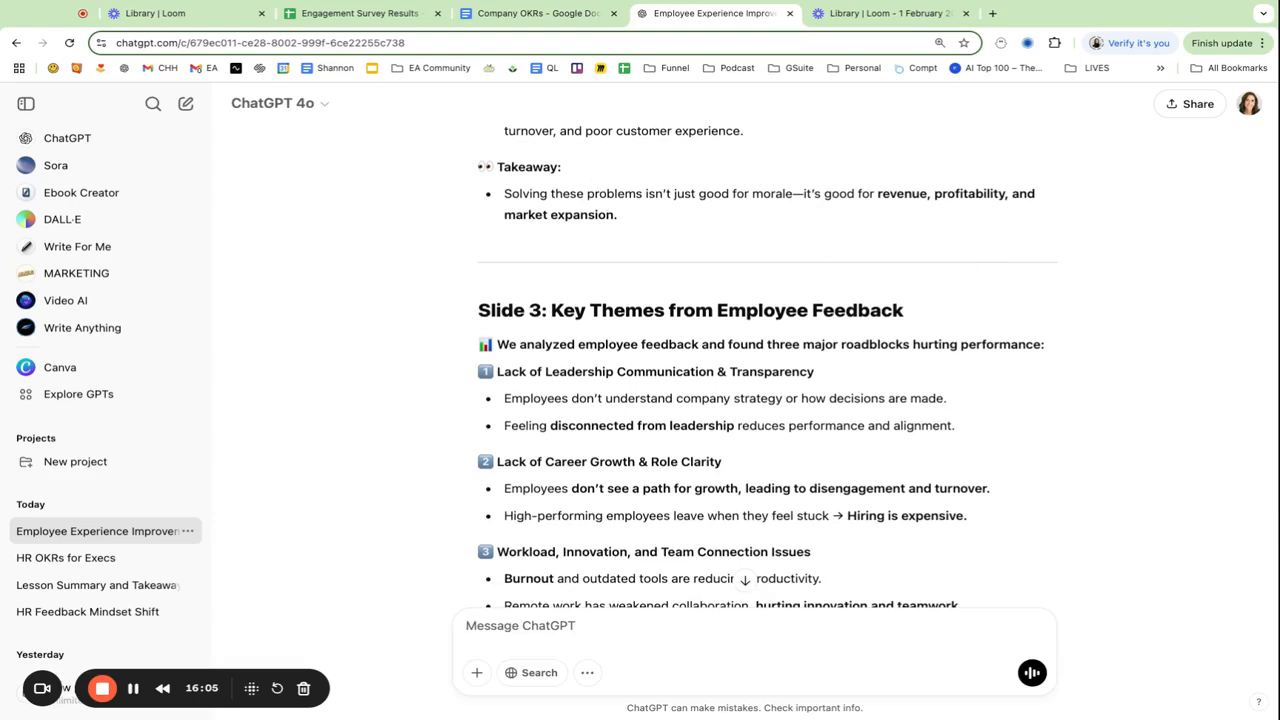
pyautogui.scroll(-3, 617, 420)
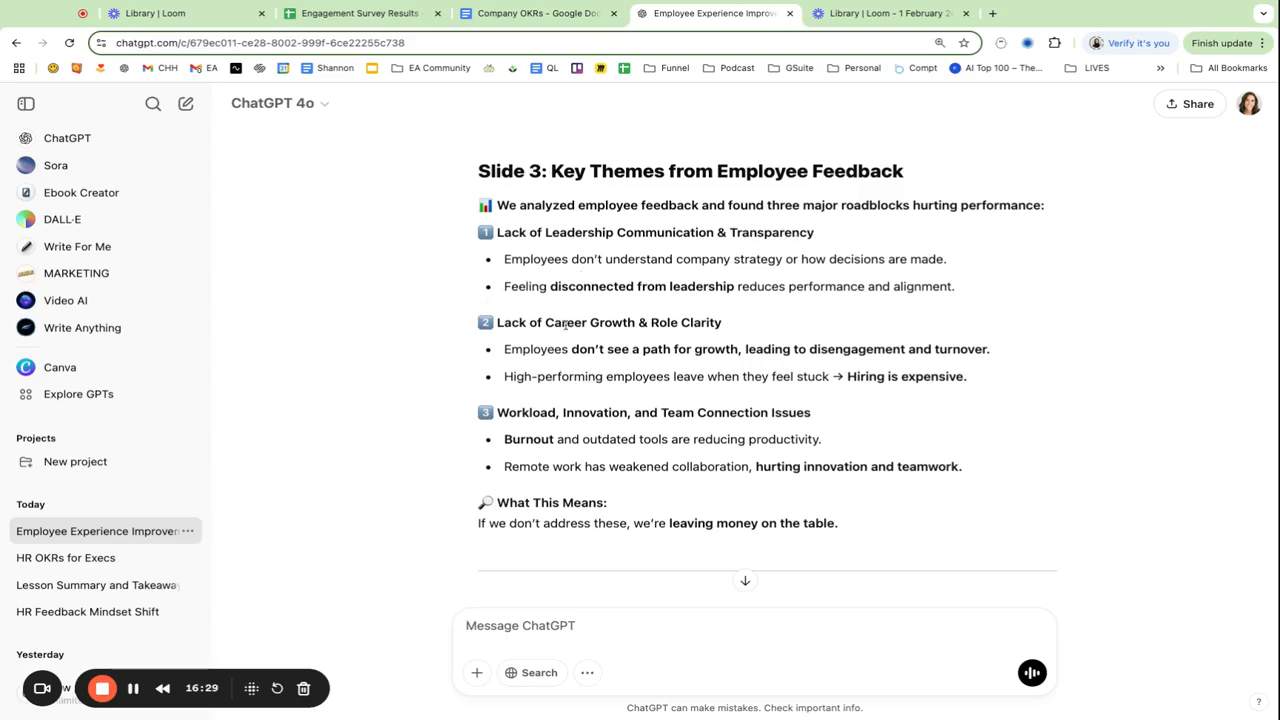
pyautogui.scroll(-2, 725, 334)
pyautogui.scroll(-1, 725, 334)
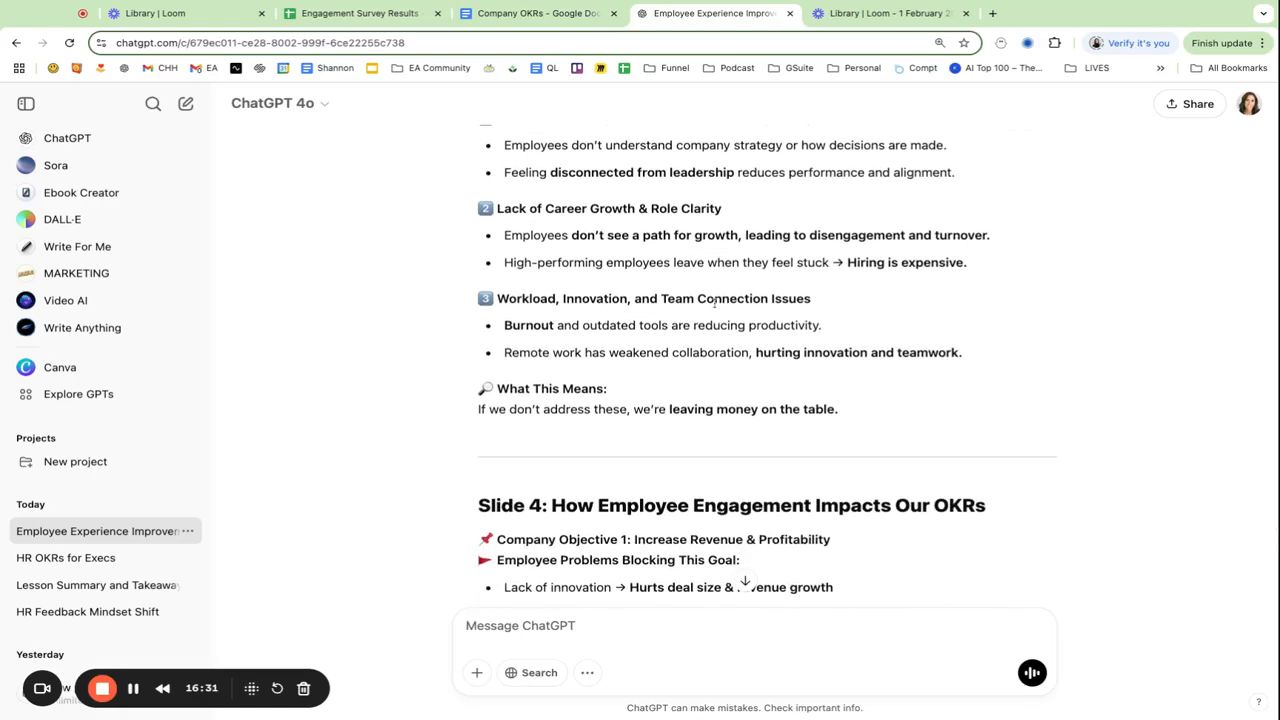
# Step: Examine Slide 4 of the outline for the employee problems and solutions tied to each company objective
pyautogui.scroll(-3, 817, 310)
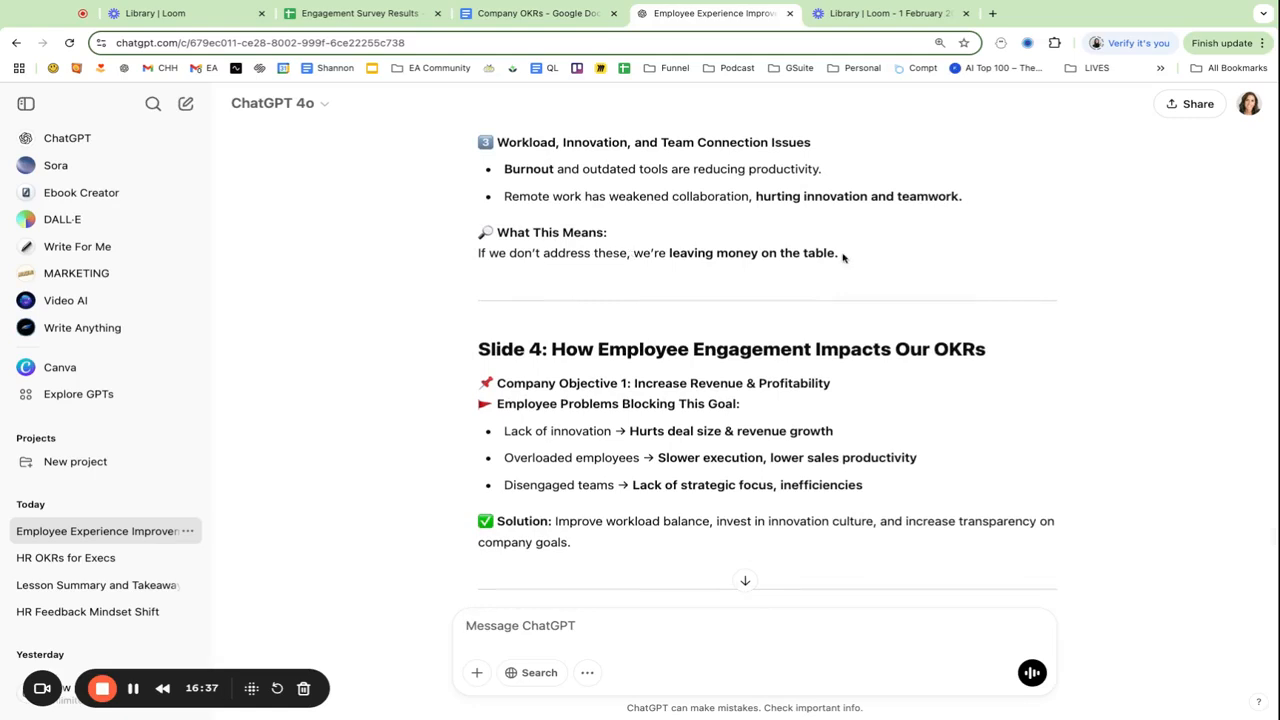
pyautogui.scroll(-4, 578, 425)
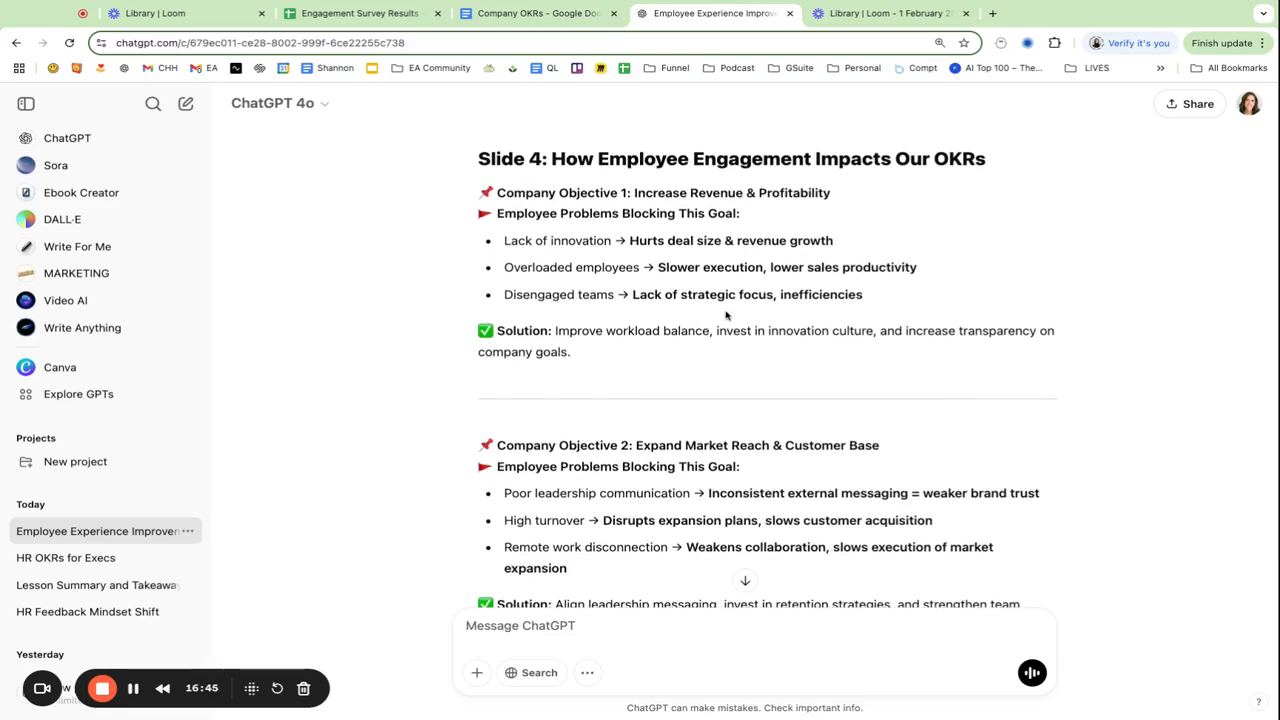
pyautogui.scroll(-1, 728, 314)
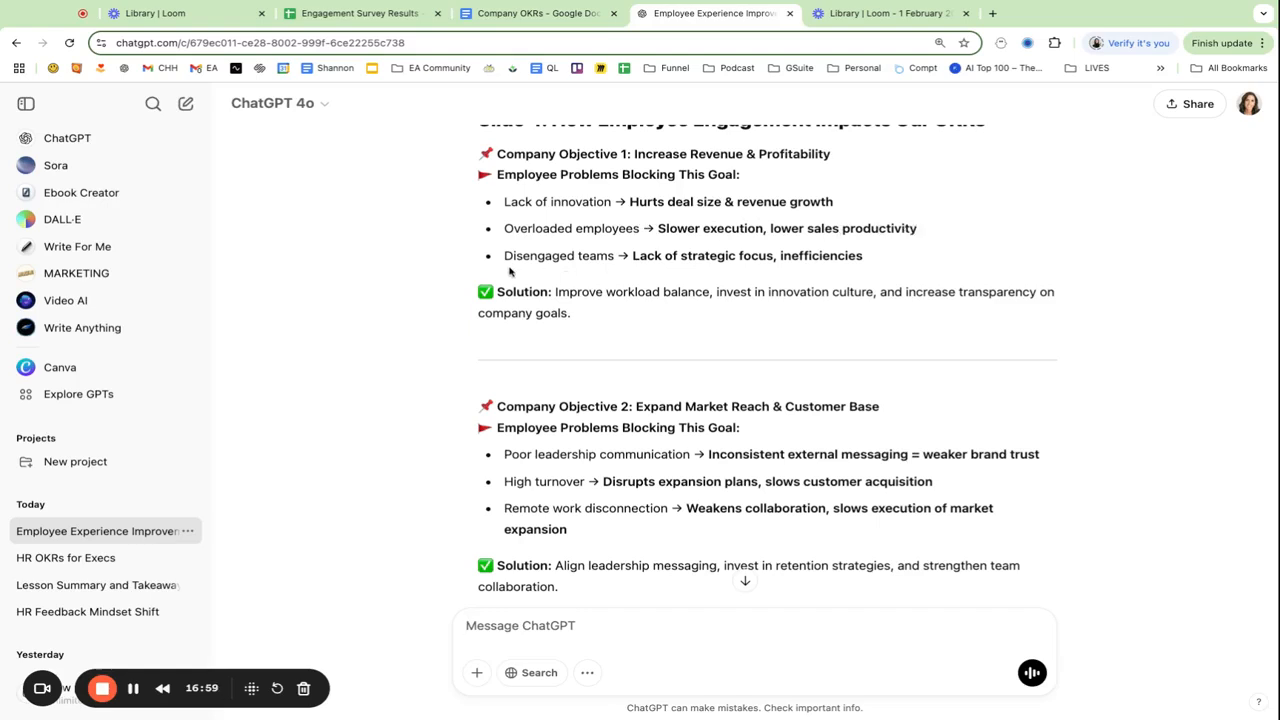
pyautogui.scroll(-3, 780, 257)
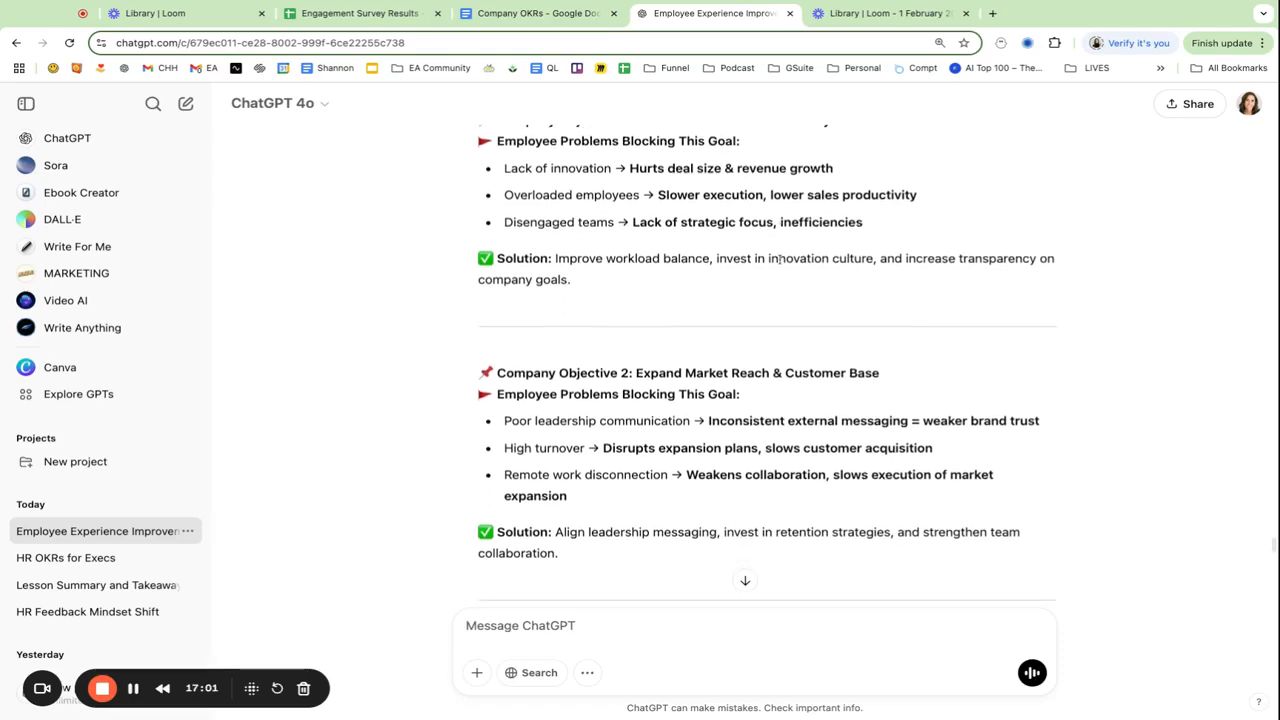
pyautogui.scroll(1, 781, 265)
pyautogui.scroll(2, 780, 260)
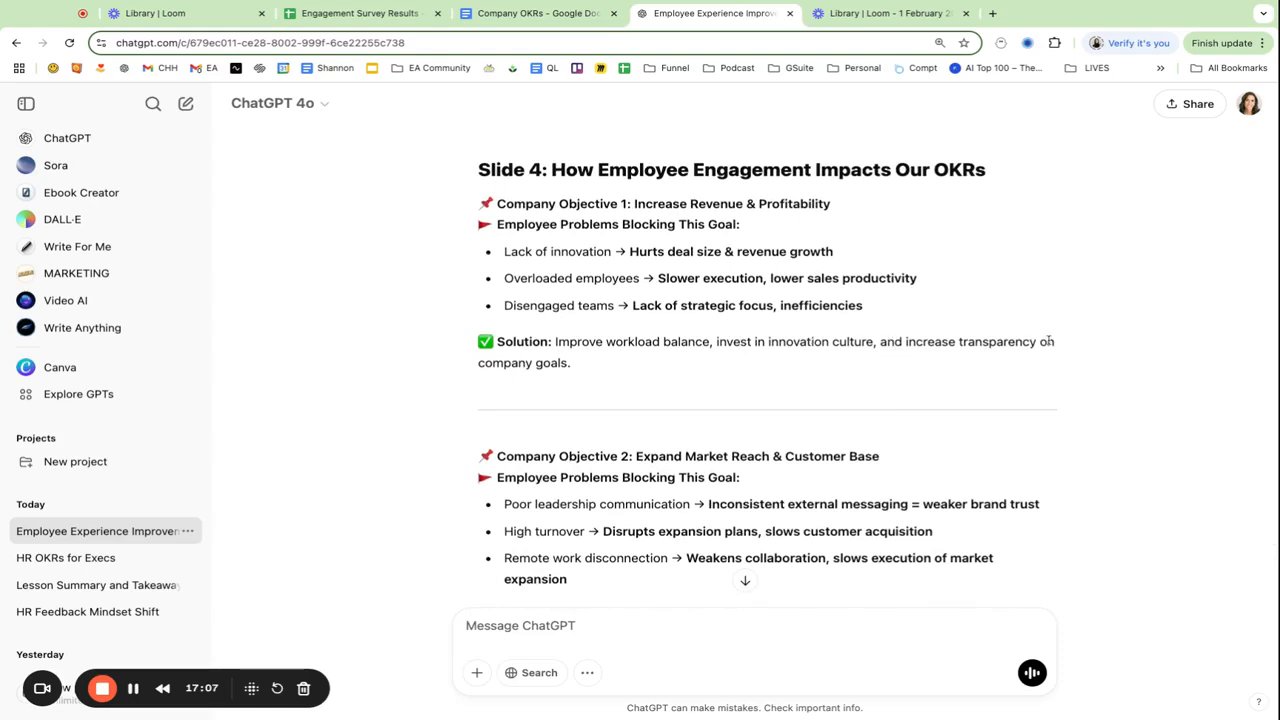
pyautogui.moveTo(571, 363); pyautogui.dragTo(479, 363)
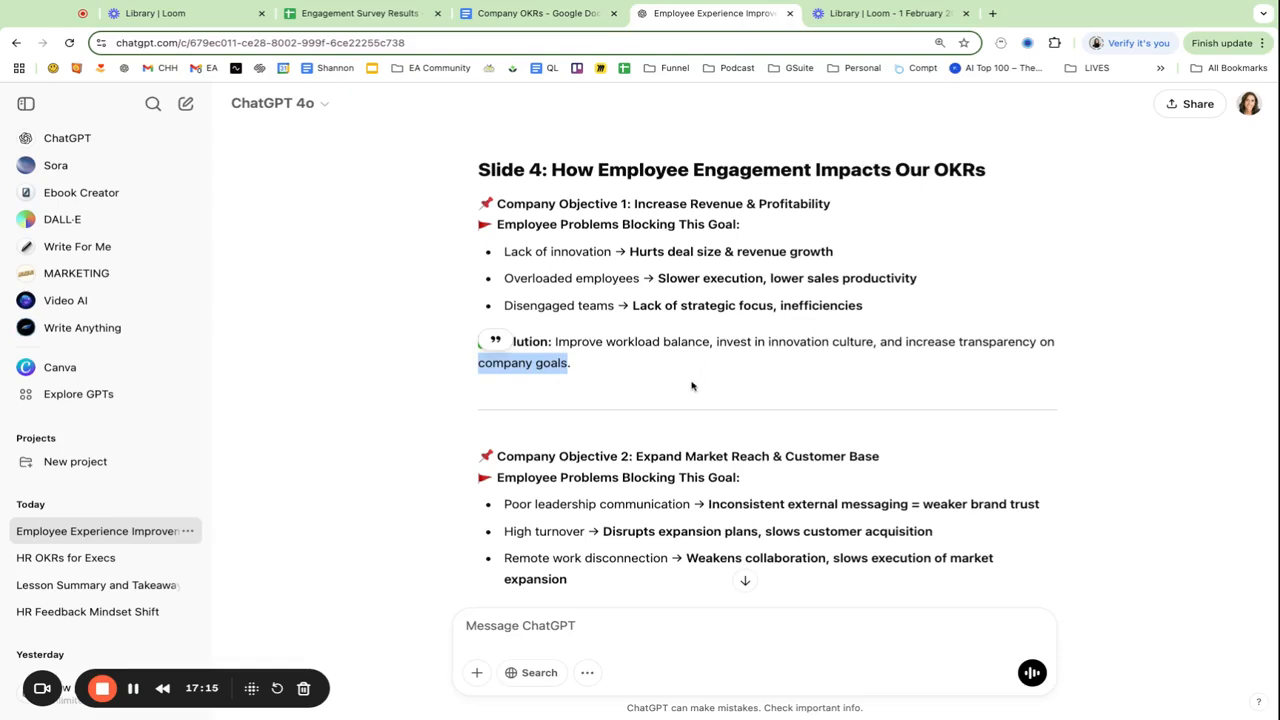
pyautogui.scroll(-3, 694, 386)
pyautogui.scroll(-3, 694, 371)
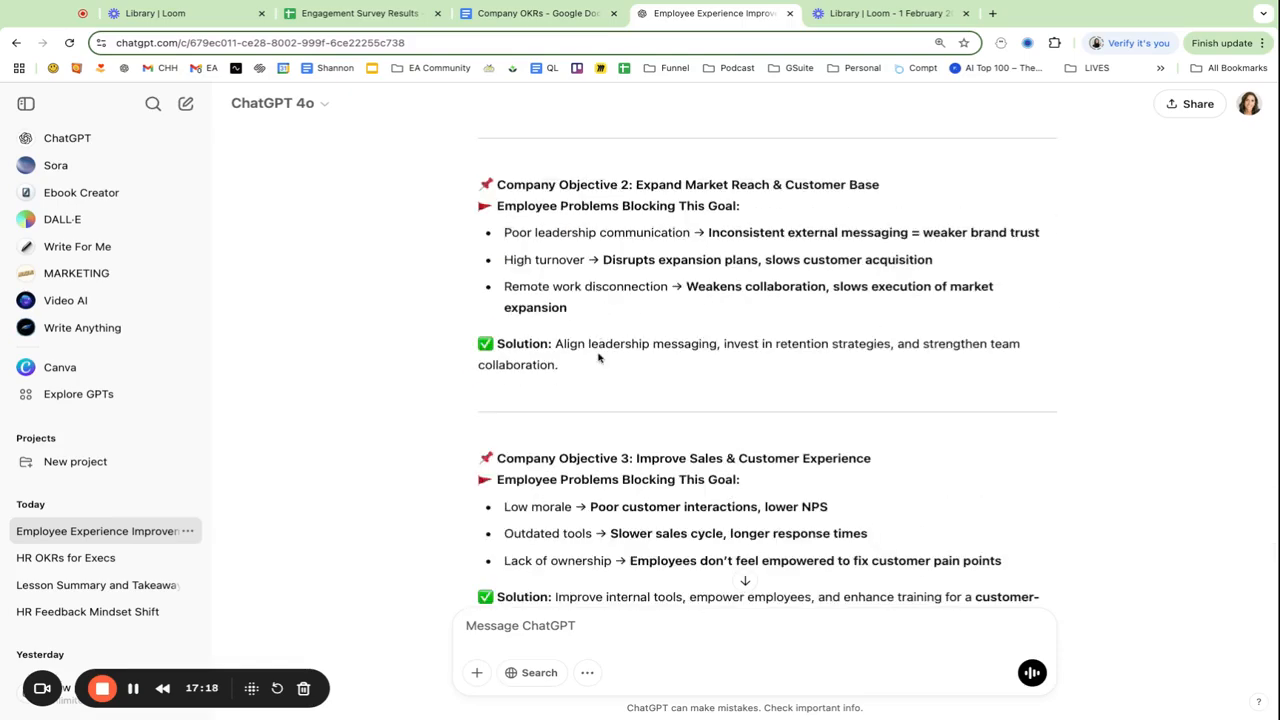
# Step: Skim the rest of the outline, from the remaining slides to the closing Next Steps section
pyautogui.scroll(-2, 575, 368)
pyautogui.scroll(-10, 575, 368)
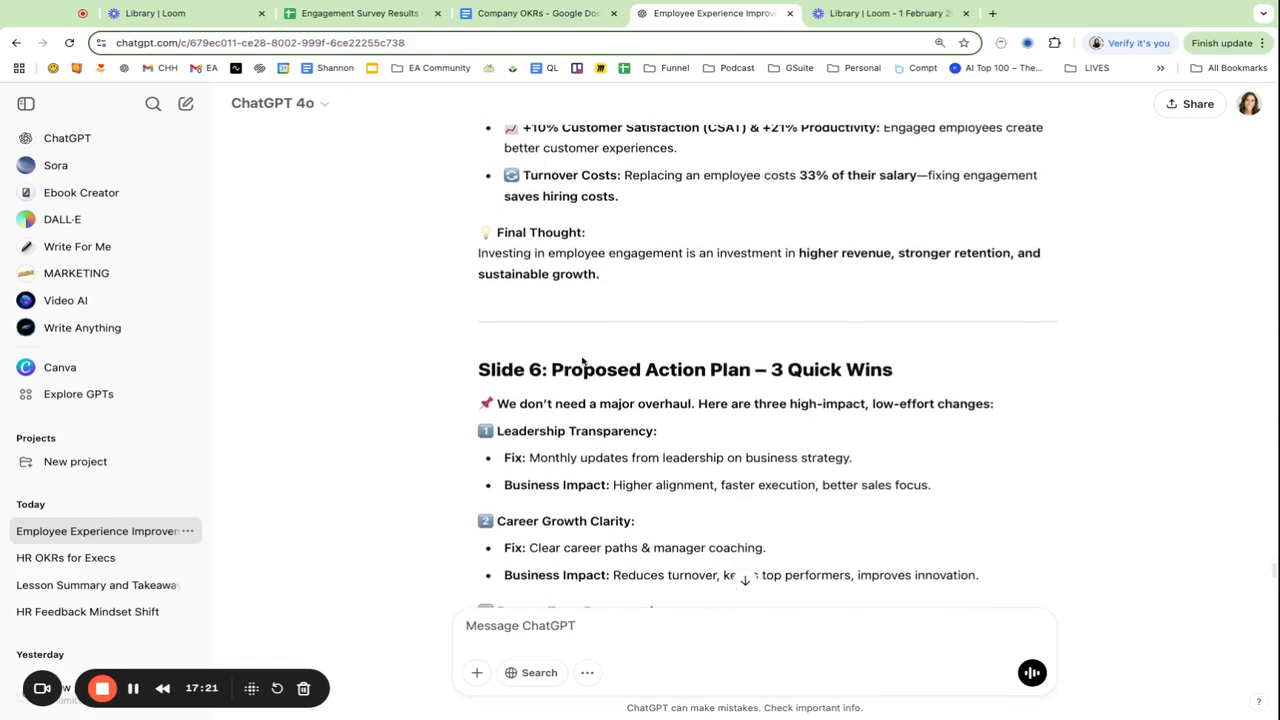
pyautogui.scroll(-10, 581, 354)
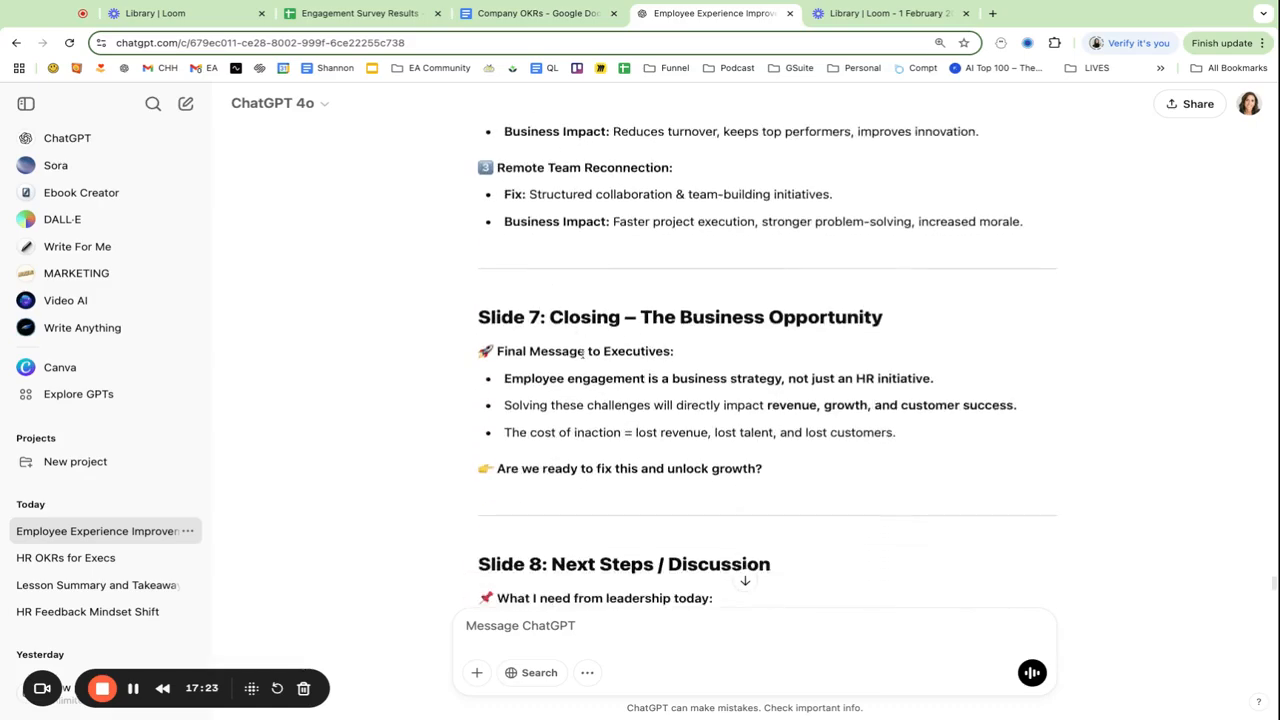
pyautogui.scroll(-4, 583, 356)
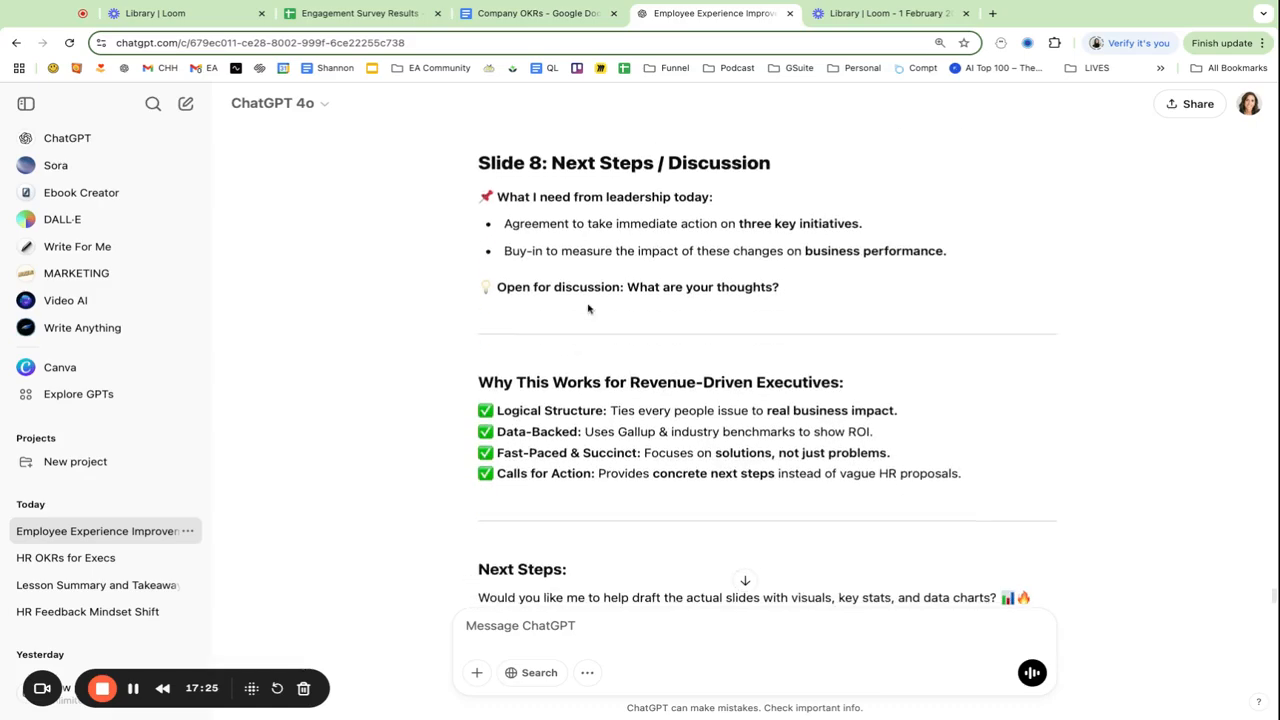
pyautogui.scroll(-2, 663, 425)
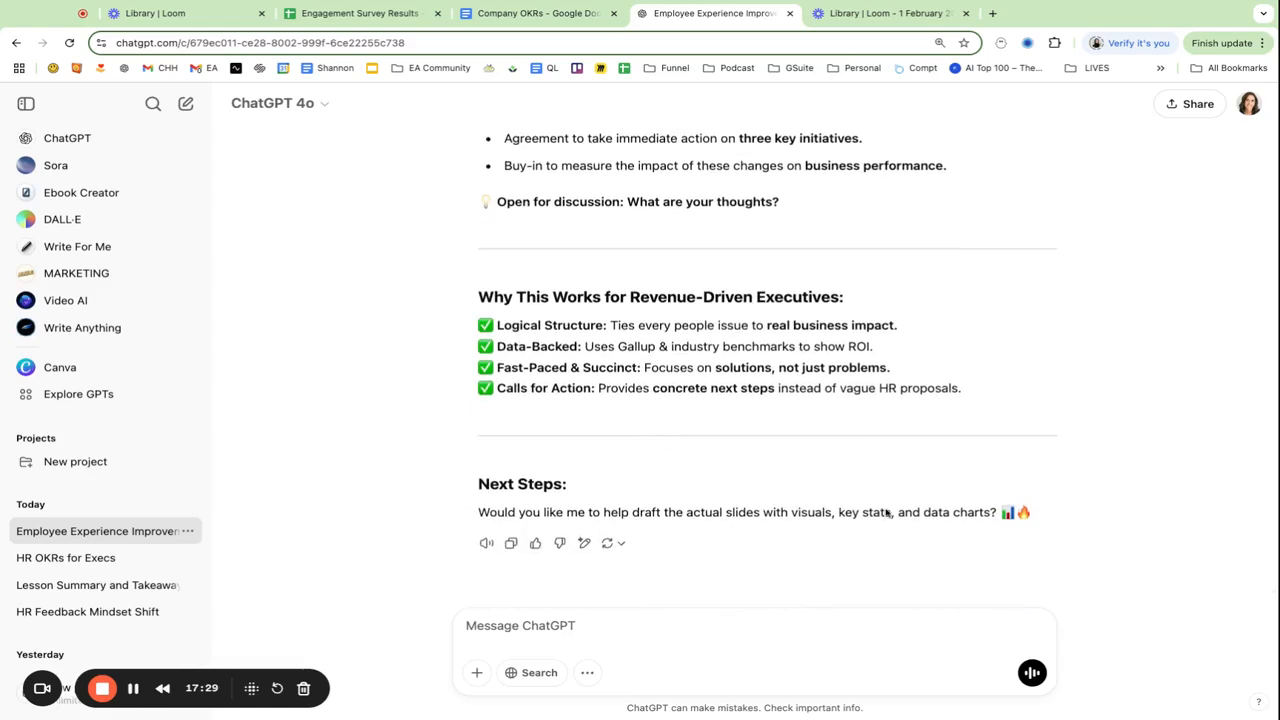
# Step: Send ChatGPT the message "this is fantatsic - can you write me a talk track for each slide" and view the start of its answer
pyautogui.click(662, 637)
pyautogui.write('t')
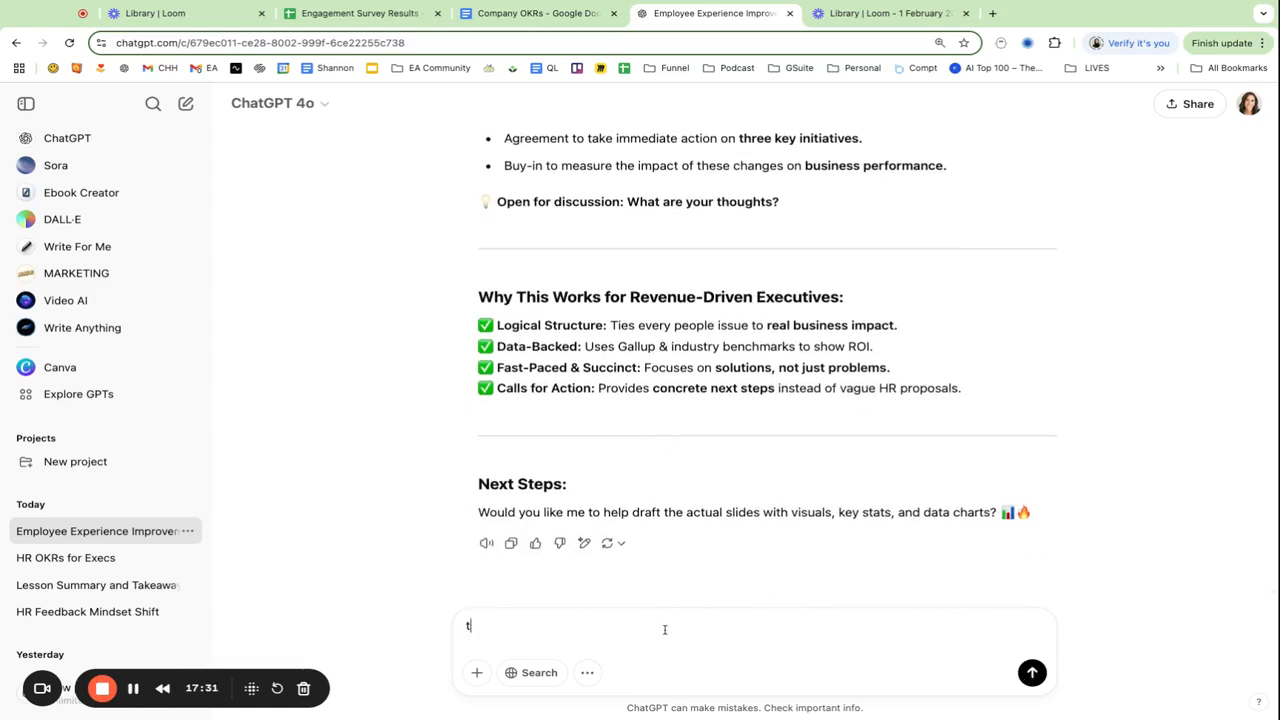
pyautogui.write('his is fantatsic - can you write ')
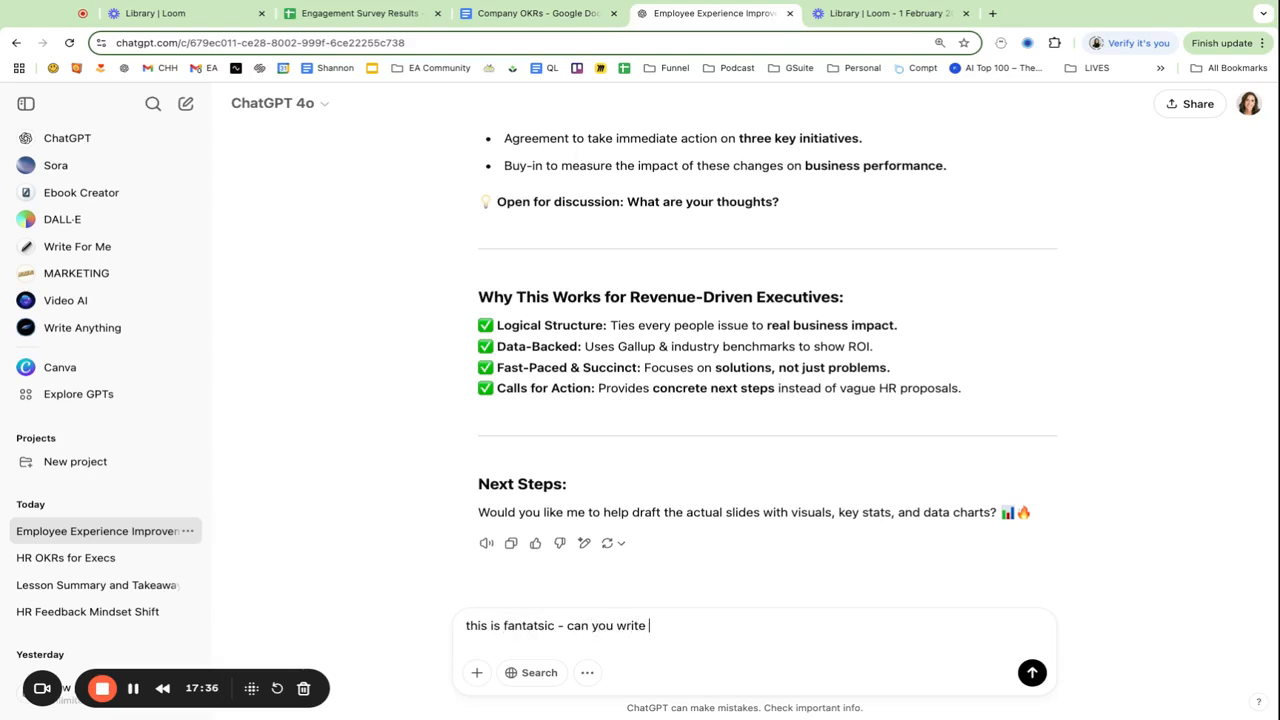
pyautogui.write('me atalk track')
pyautogui.click(677, 627)
pyautogui.click(757, 624)
pyautogui.write('for ')
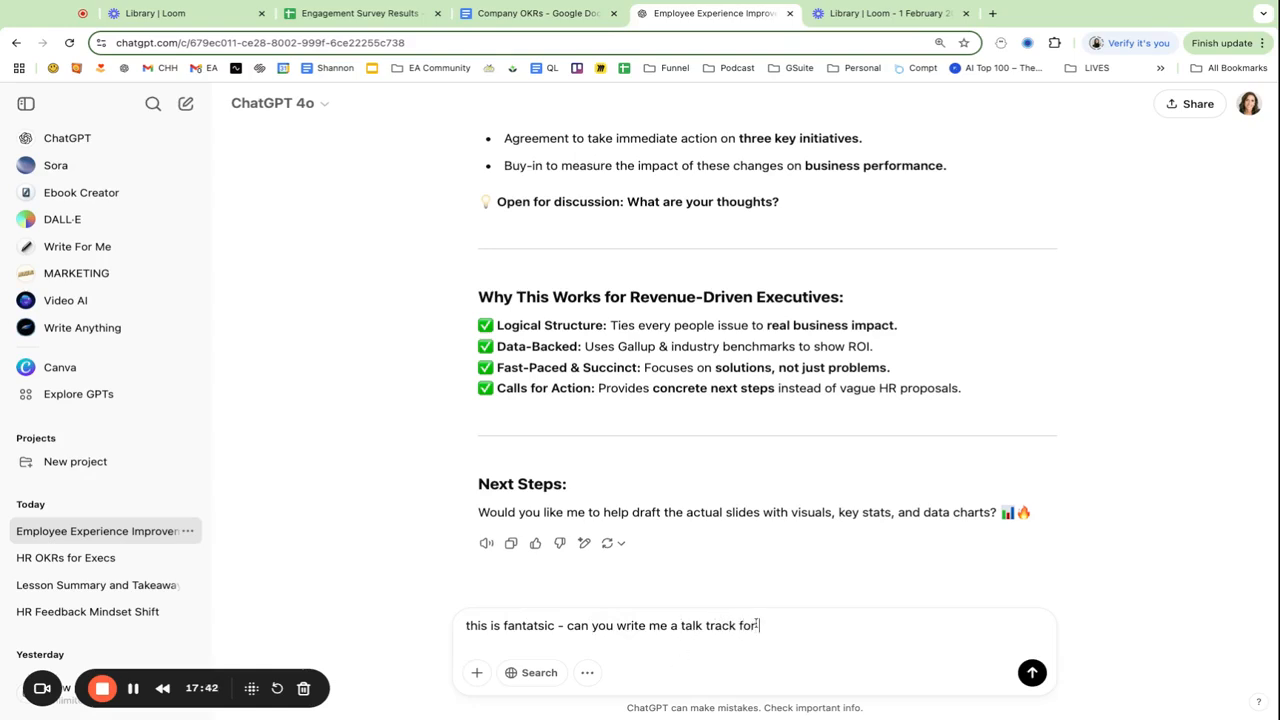
pyautogui.write('each slide')
pyautogui.press('Return')
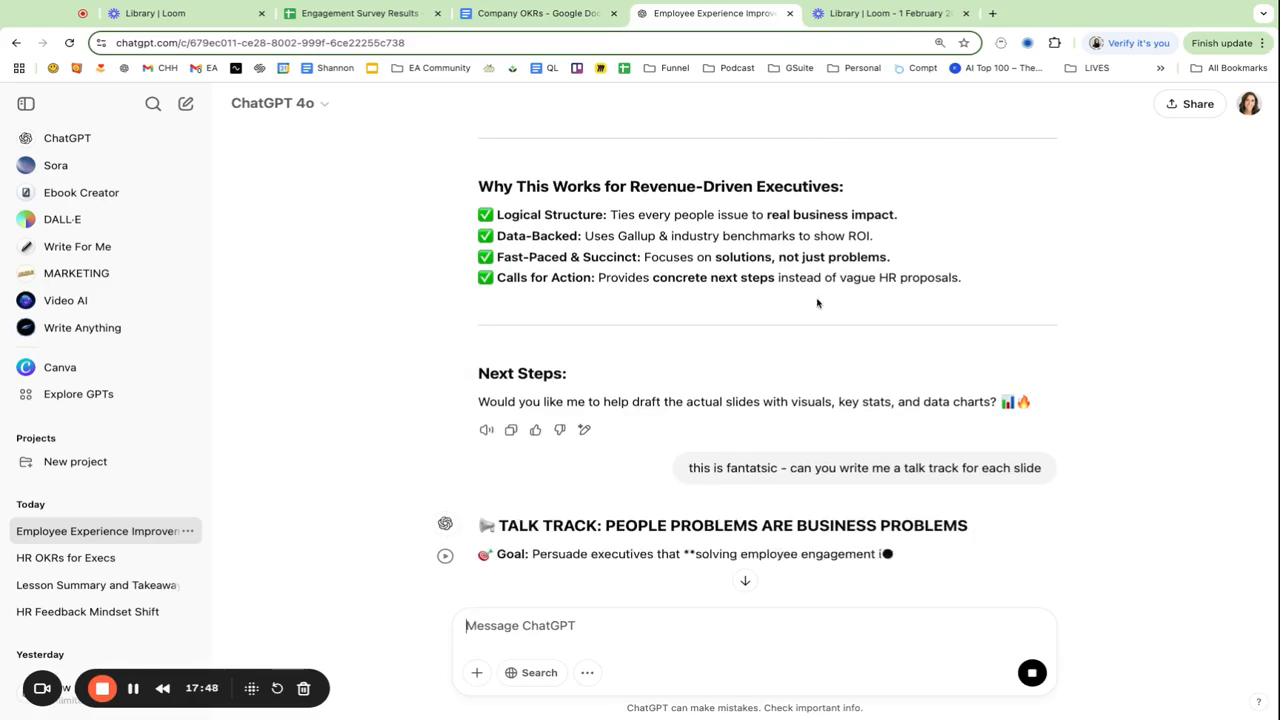
pyautogui.scroll(-5, 606, 423)
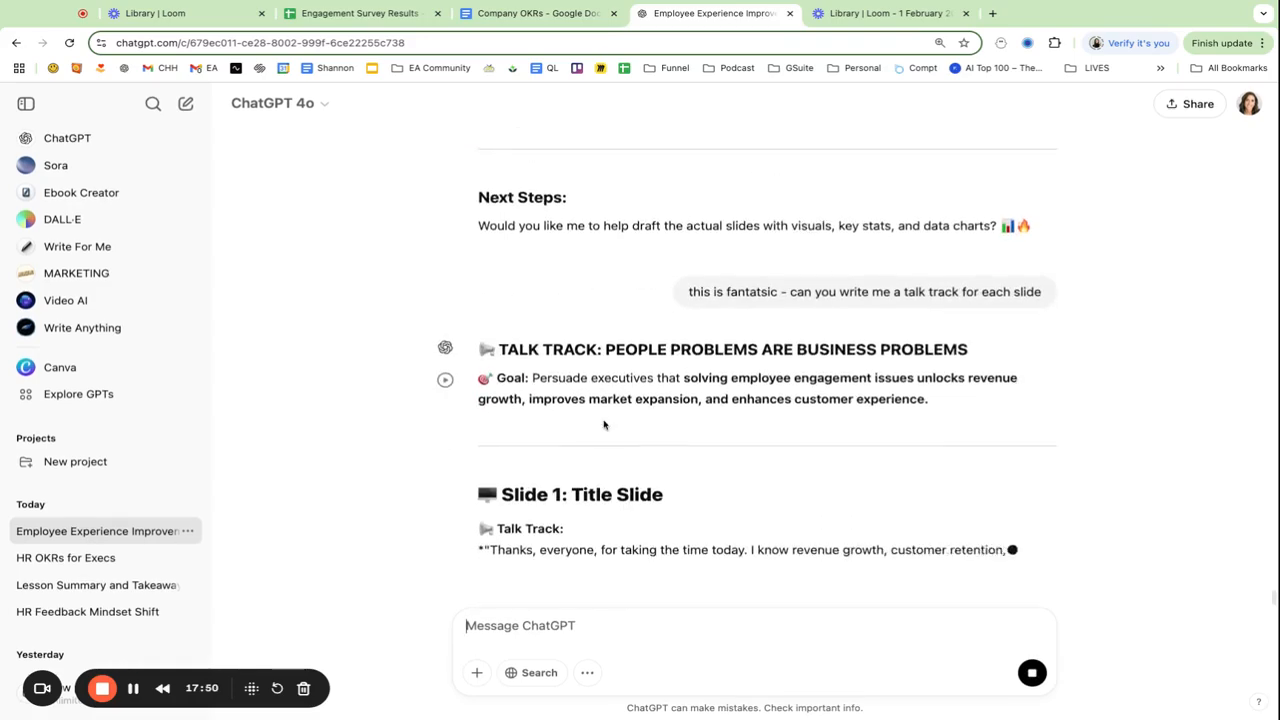
# Step: Read the talk track ChatGPT wrote, from Slide 1 to the start of Slide 4
pyautogui.scroll(-3, 809, 474)
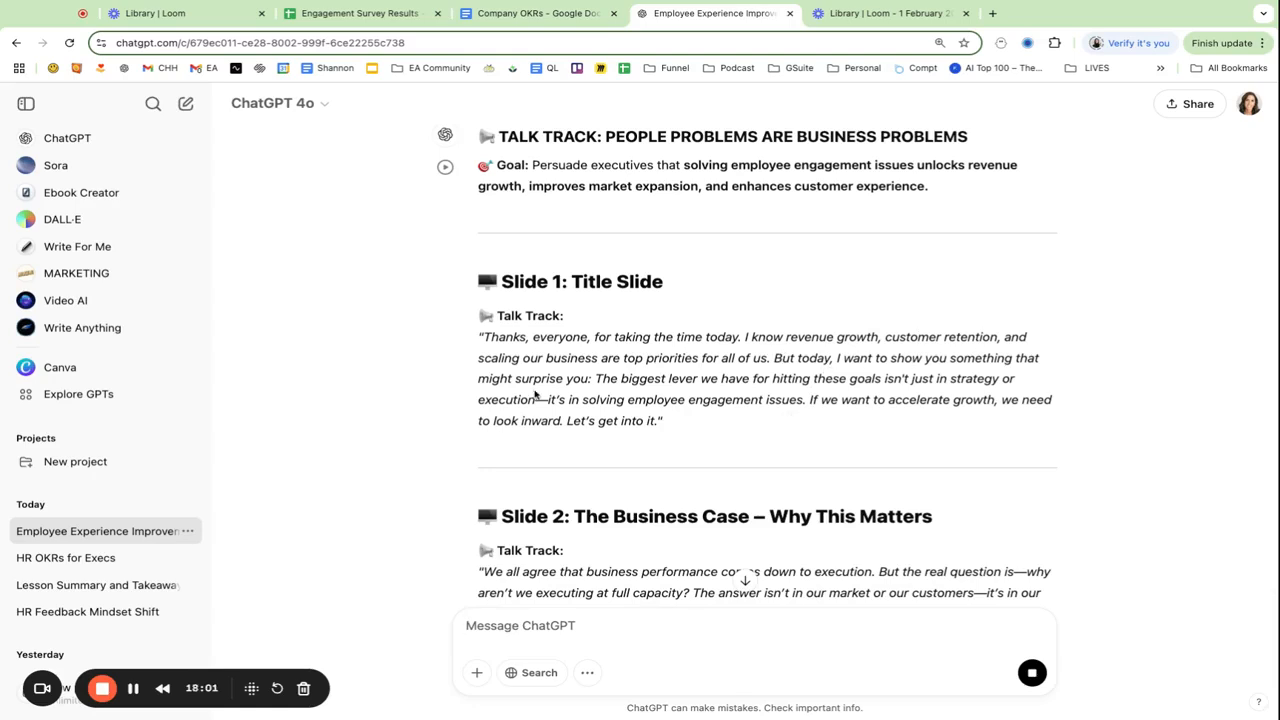
pyautogui.scroll(-4, 872, 377)
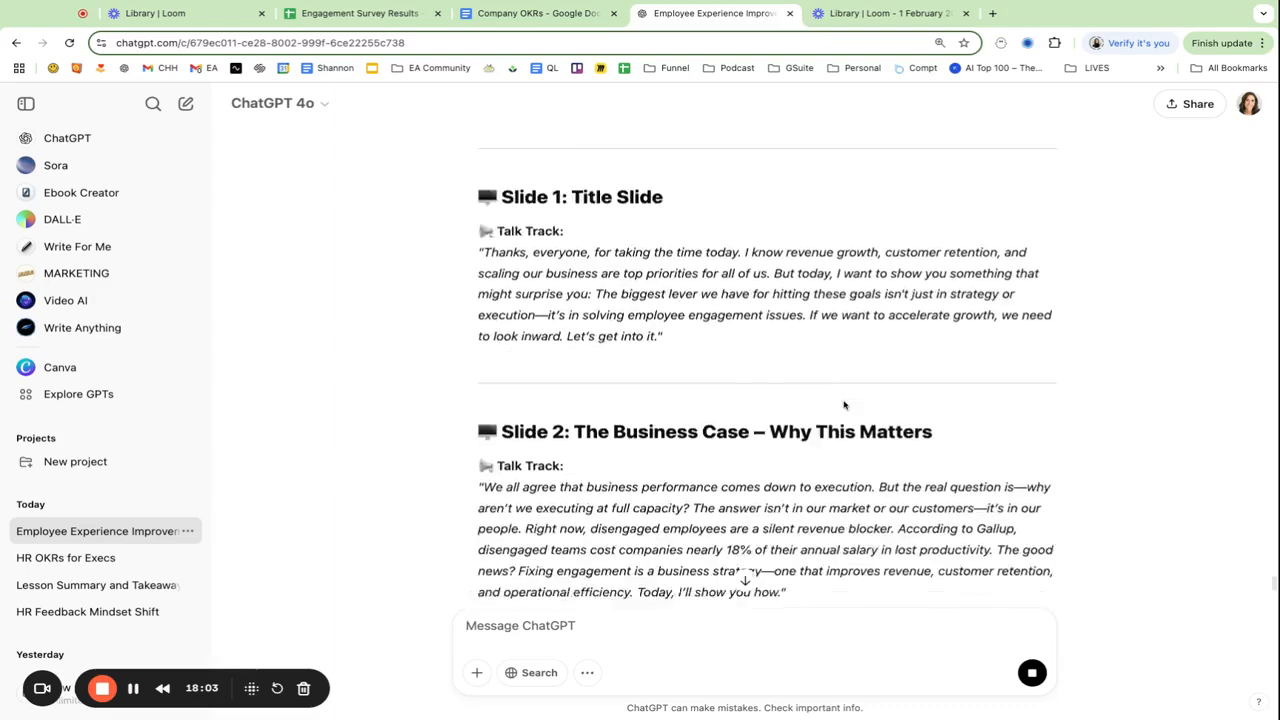
pyautogui.scroll(-10, 617, 395)
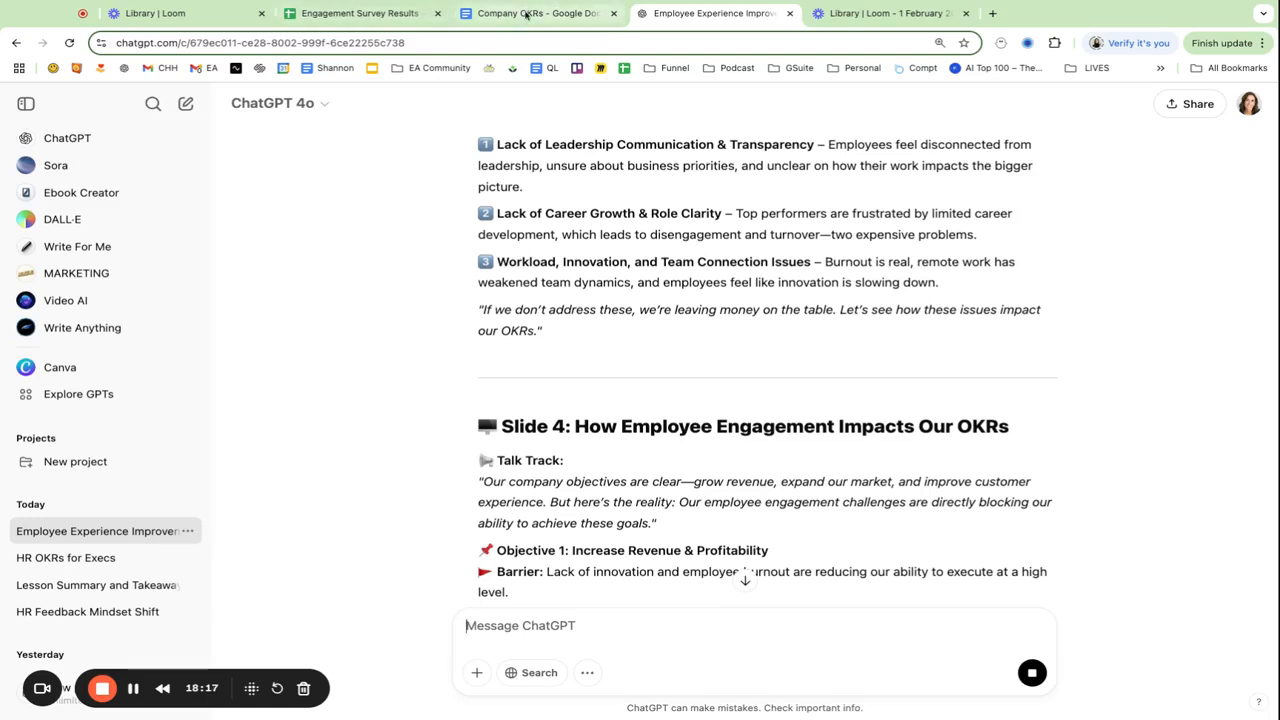
# Step: In the Company OKRs document, copy the prompt asking for an email that gets the executive team curious and excited
pyautogui.click(527, 14)
pyautogui.scroll(-4, 630, 355)
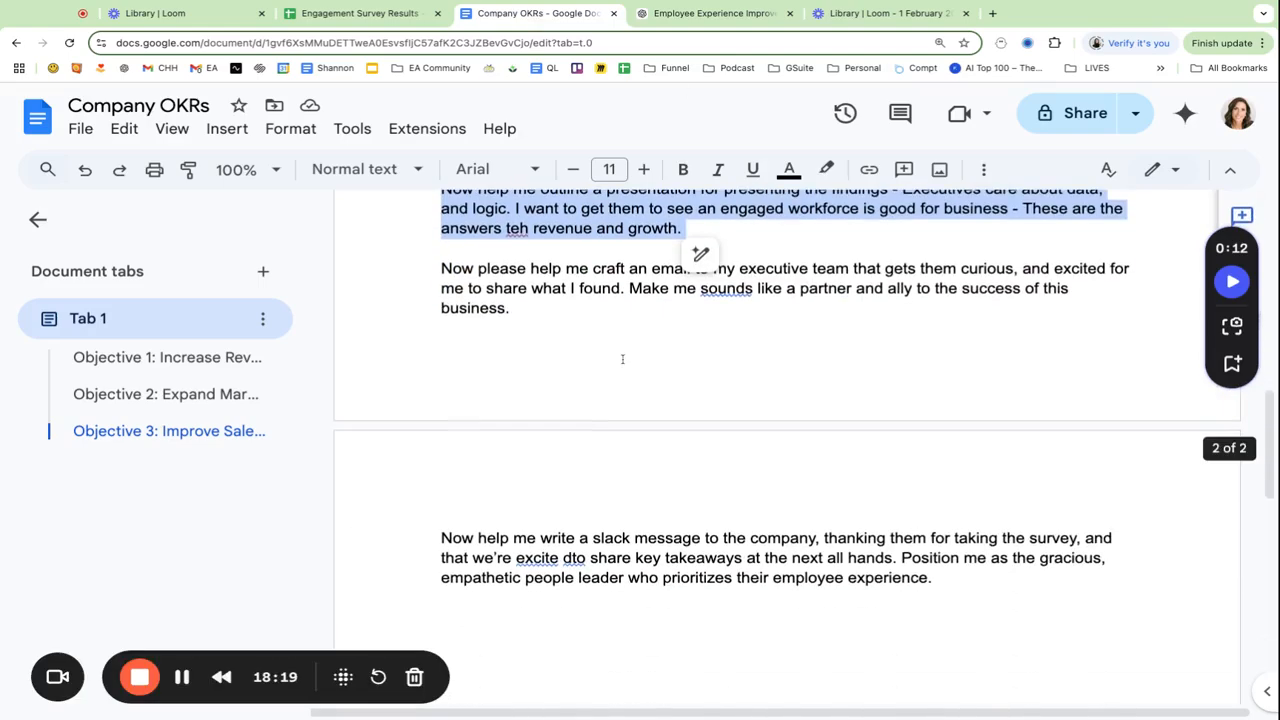
pyautogui.moveTo(578, 326); pyautogui.dragTo(440, 272)
pyautogui.press('super+c')
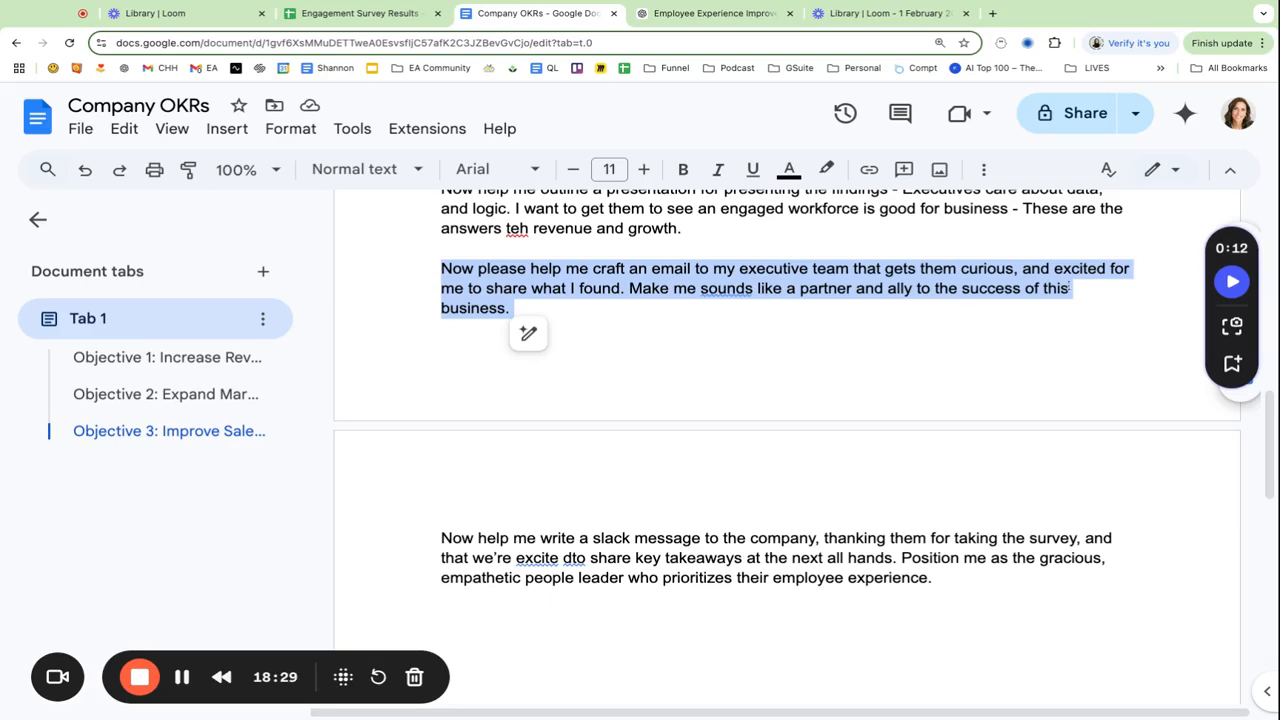
# Step: Paste the executive email prompt into the ChatGPT conversation, stop the talk track answer still being generated, and send the prompt
pyautogui.click(670, 12)
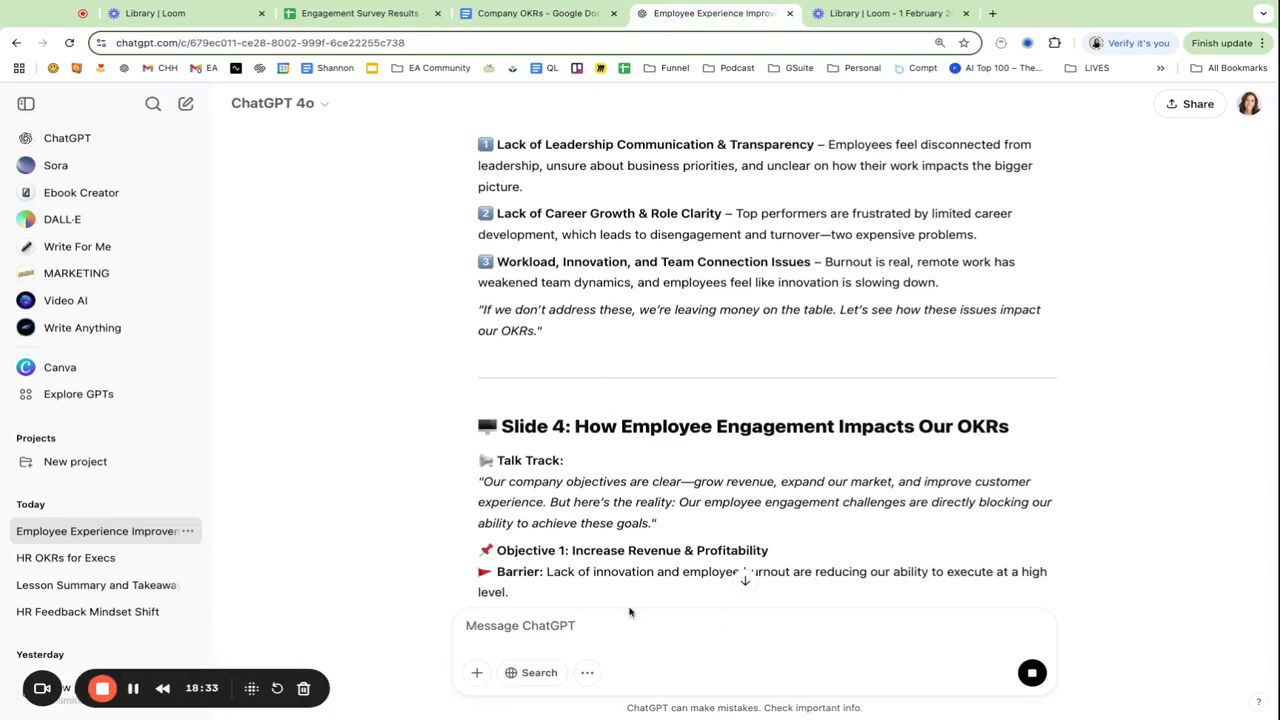
pyautogui.press('super+v')
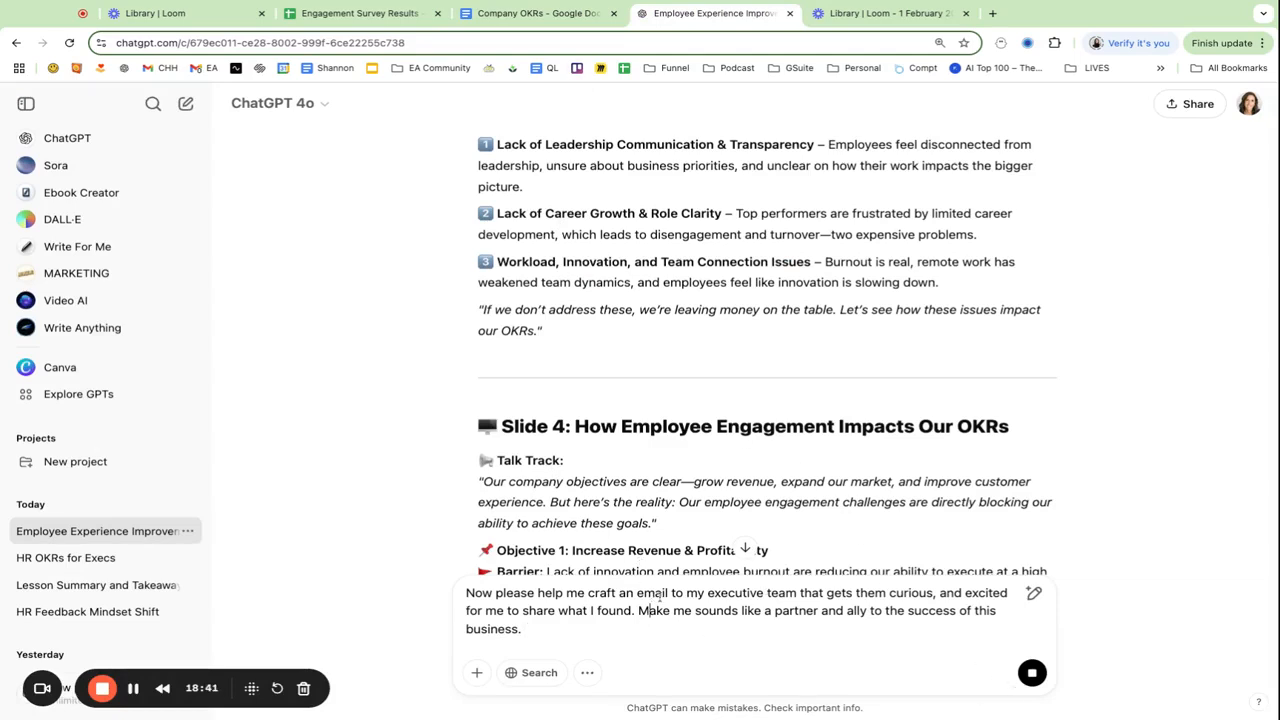
pyautogui.scroll(-15, 860, 480)
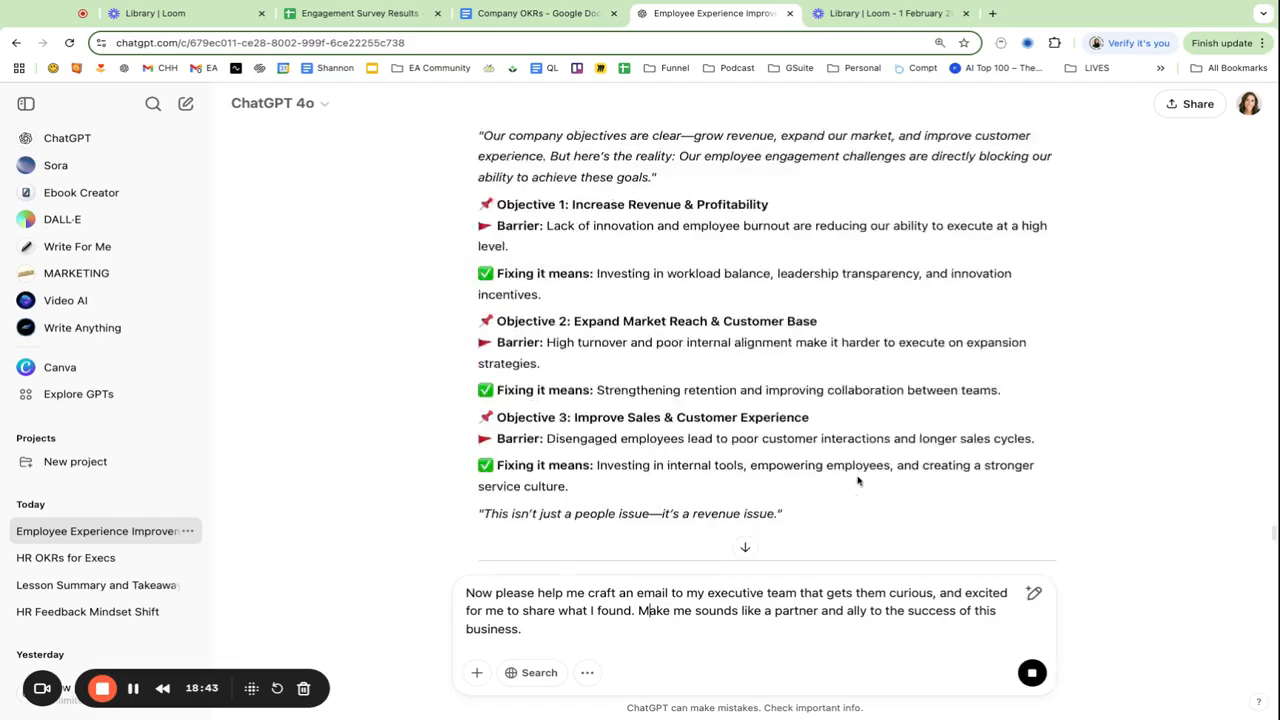
pyautogui.scroll(-2, 853, 479)
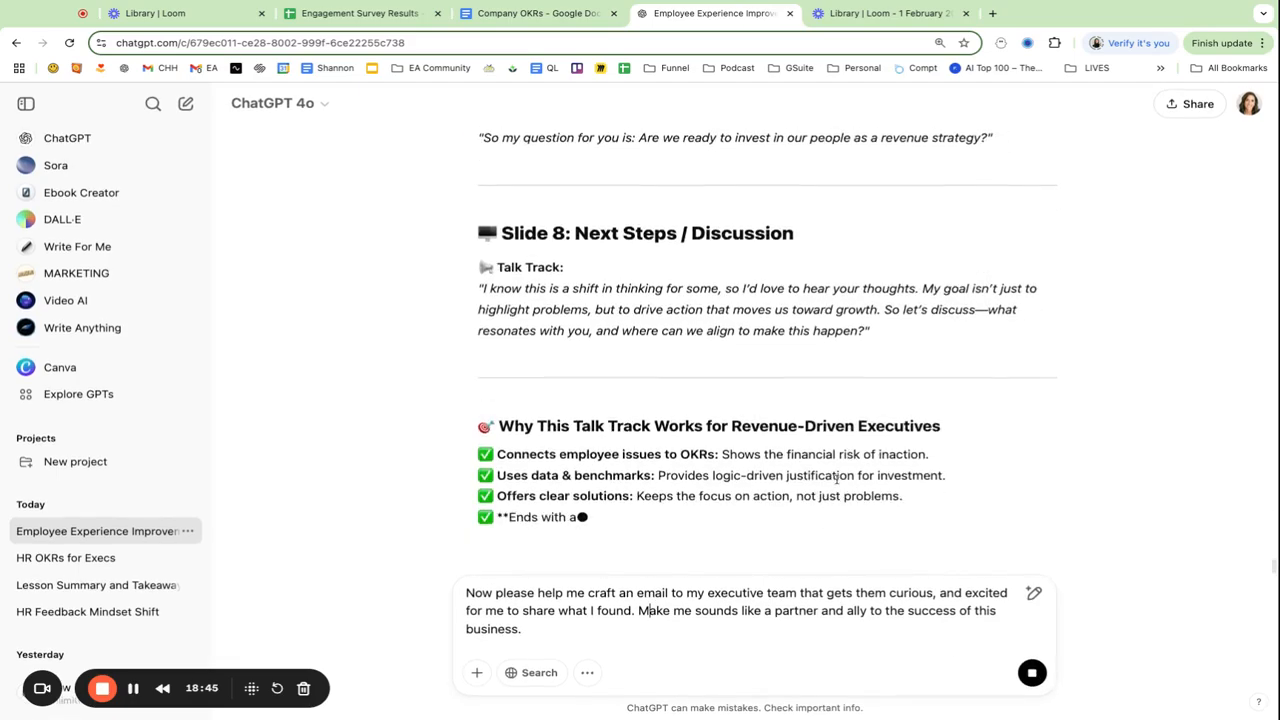
pyautogui.click(1032, 673)
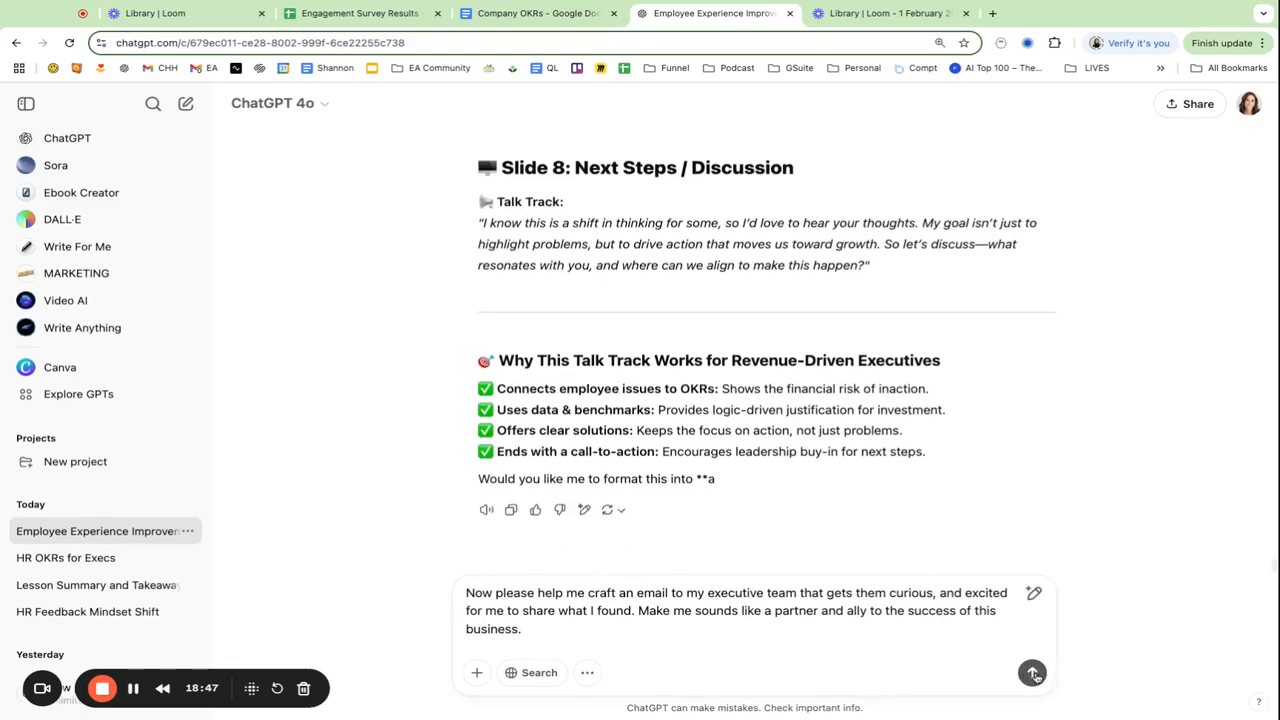
pyautogui.click(1032, 673)
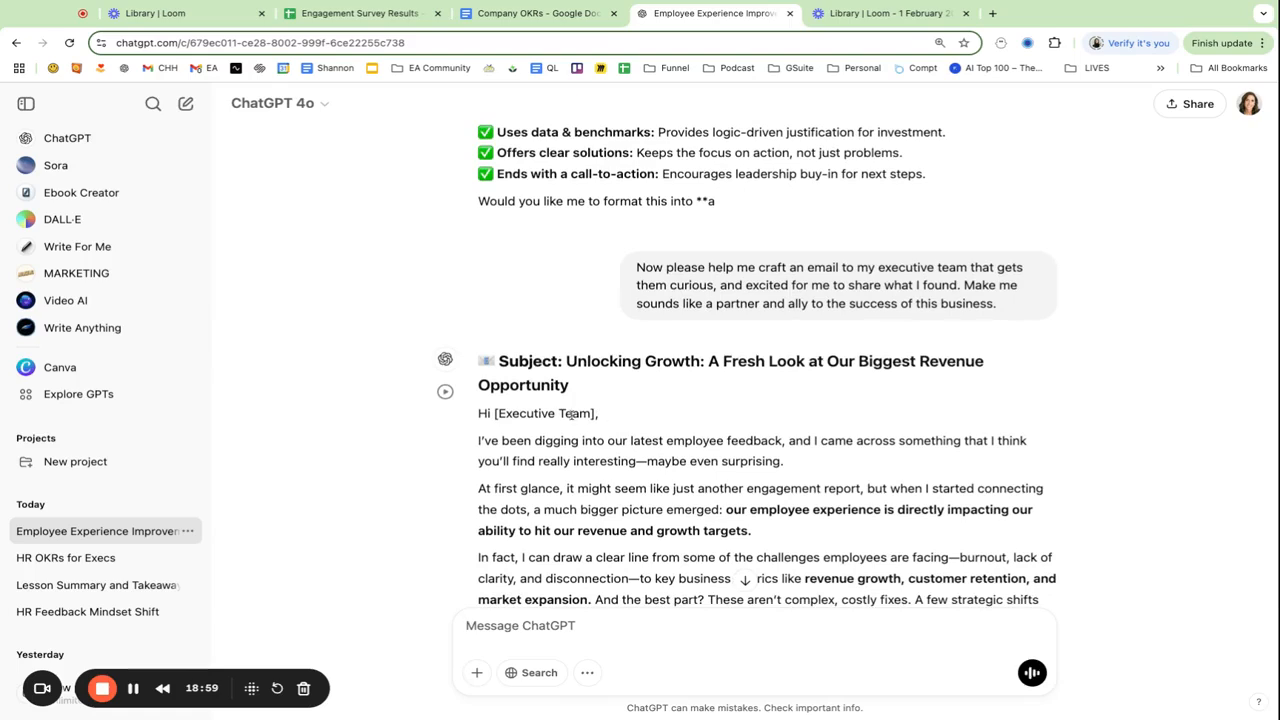
# Step: Read the drafted executive team email from its subject line to the sign-off
pyautogui.scroll(-3, 566, 410)
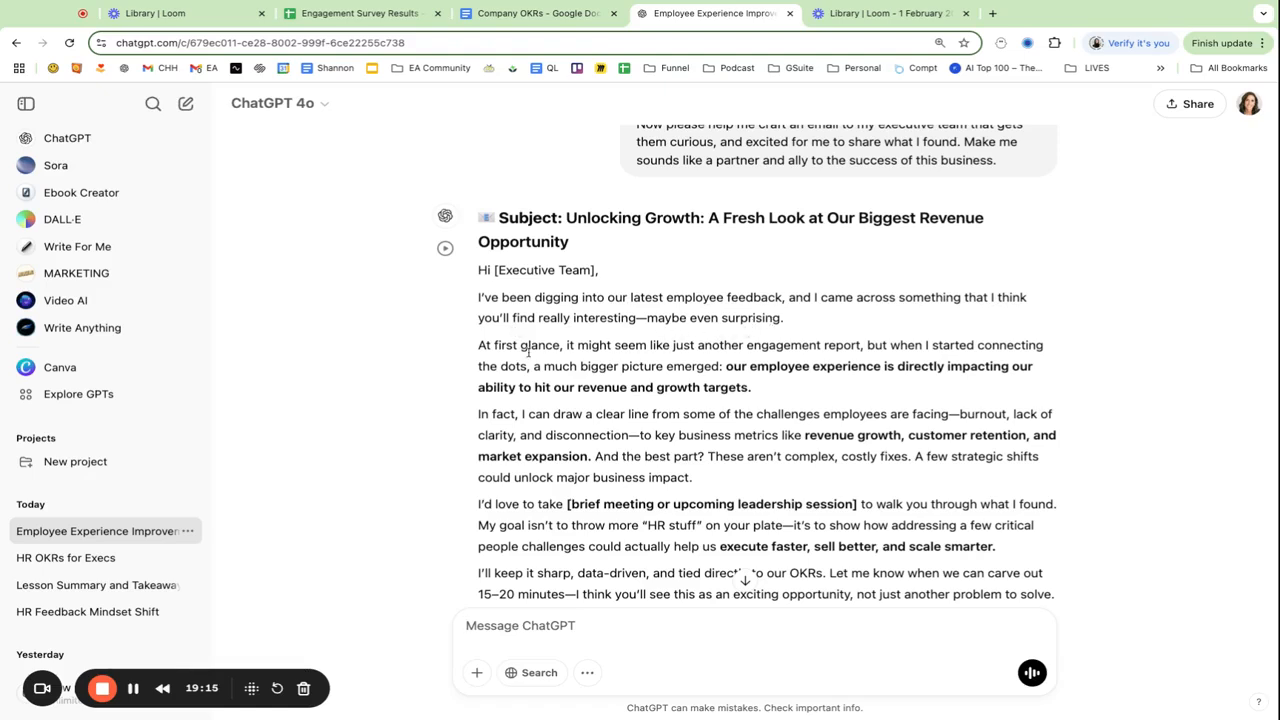
pyautogui.scroll(-2, 549, 430)
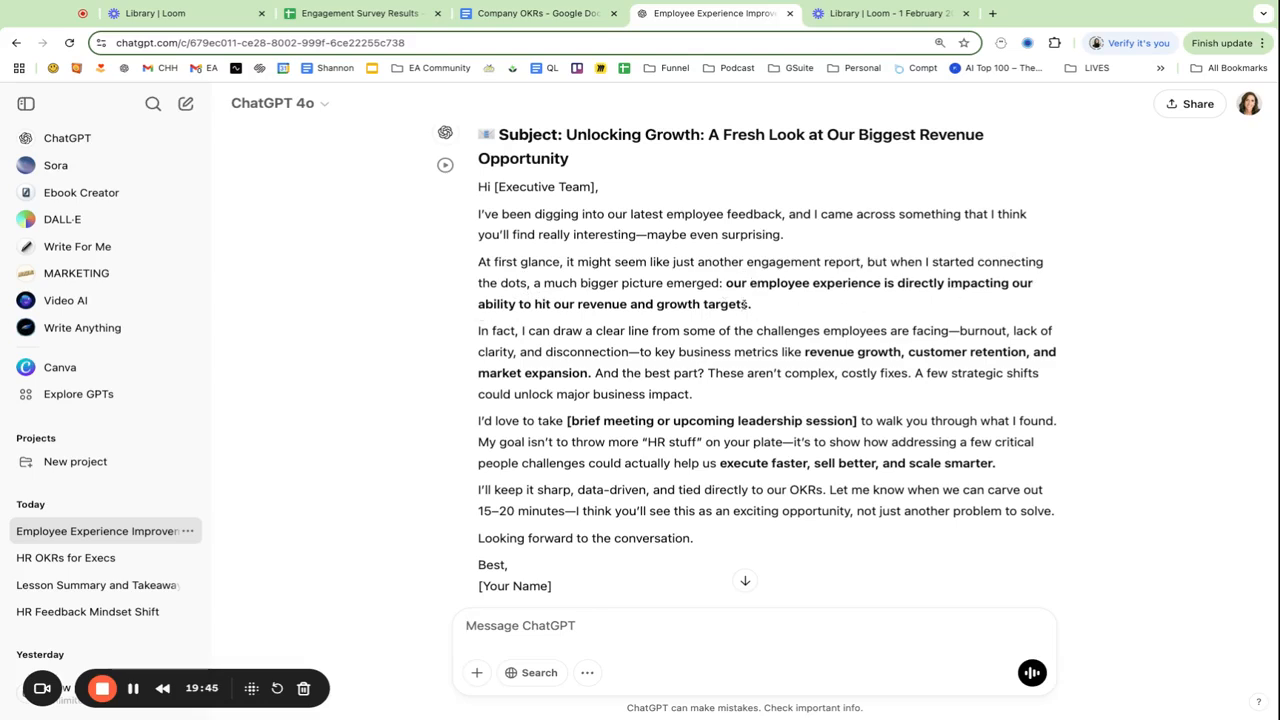
pyautogui.scroll(-2, 672, 362)
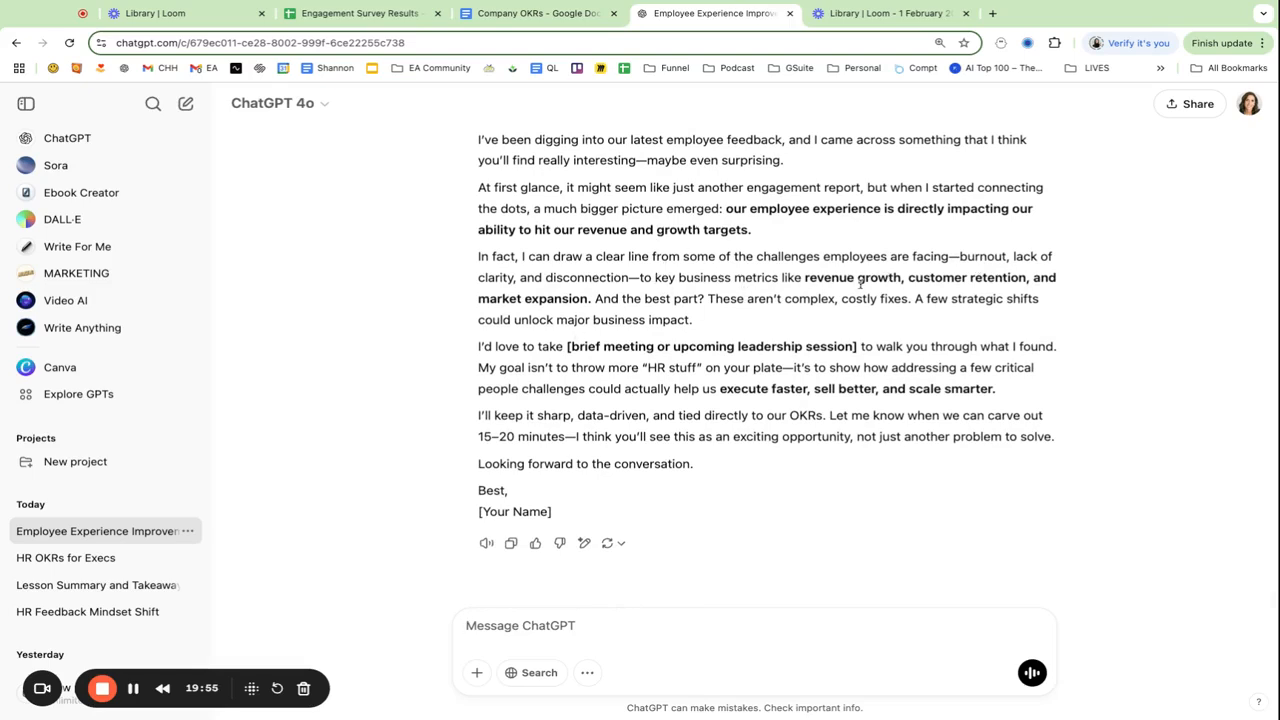
pyautogui.scroll(1, 651, 451)
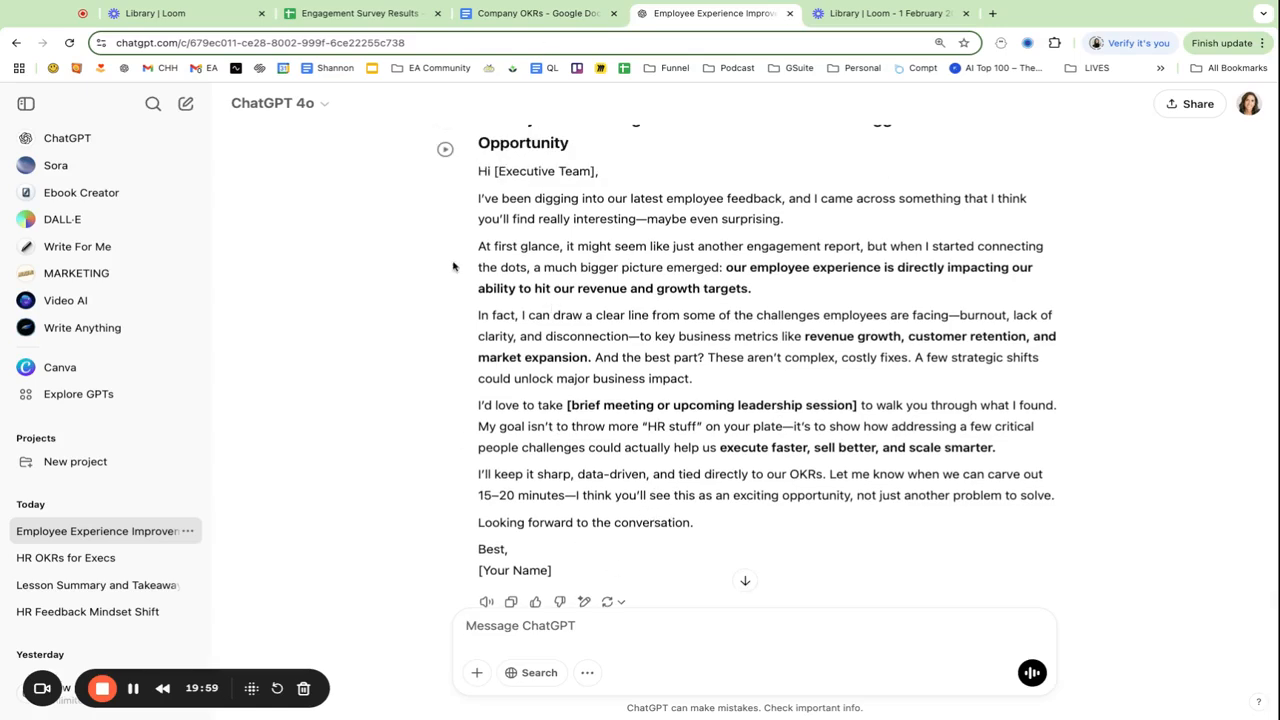
pyautogui.scroll(1, 636, 272)
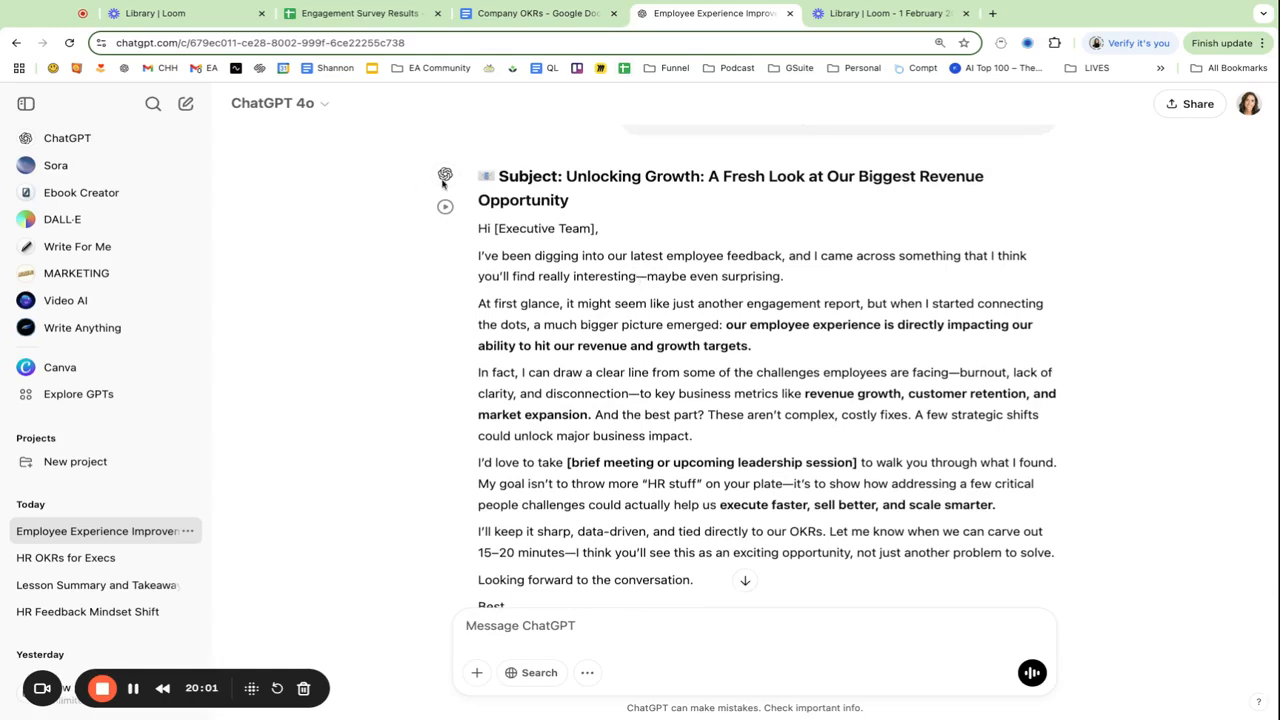
pyautogui.scroll(-2, 751, 395)
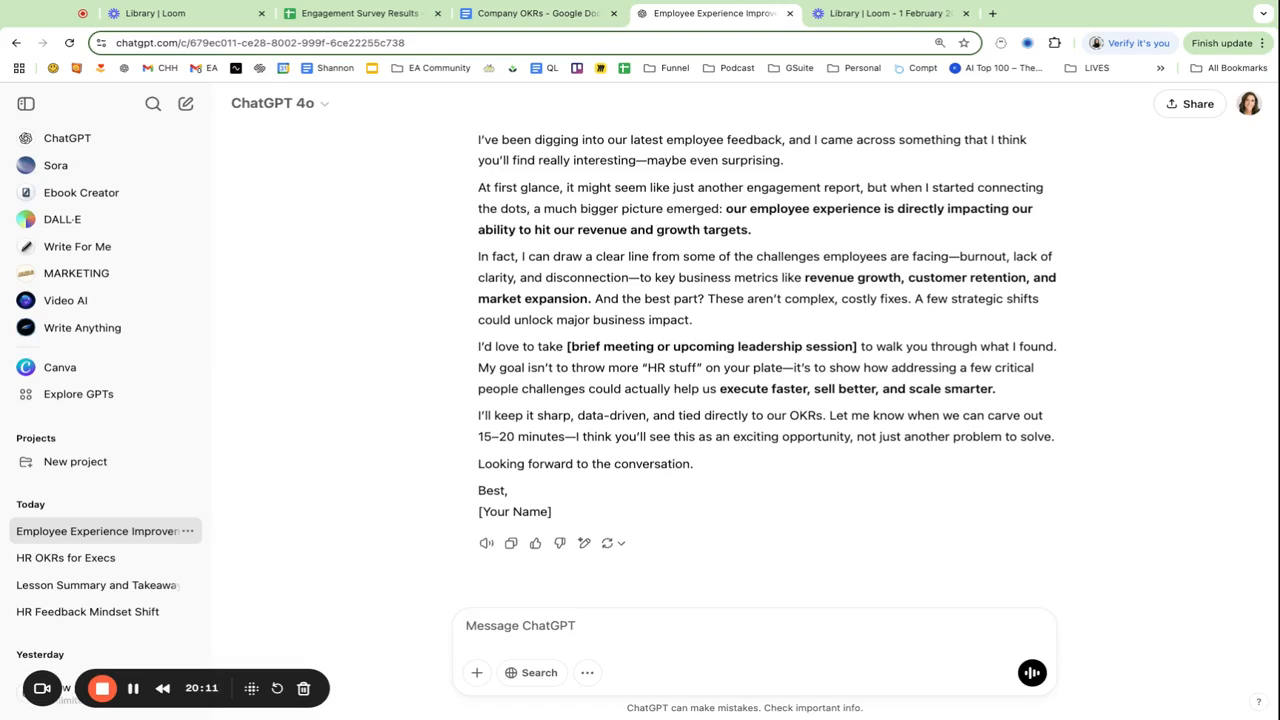
# Step: Write a follow-up message: "can you make a shorter version? and include a point that one of our company values is action."
pyautogui.write('can you m')
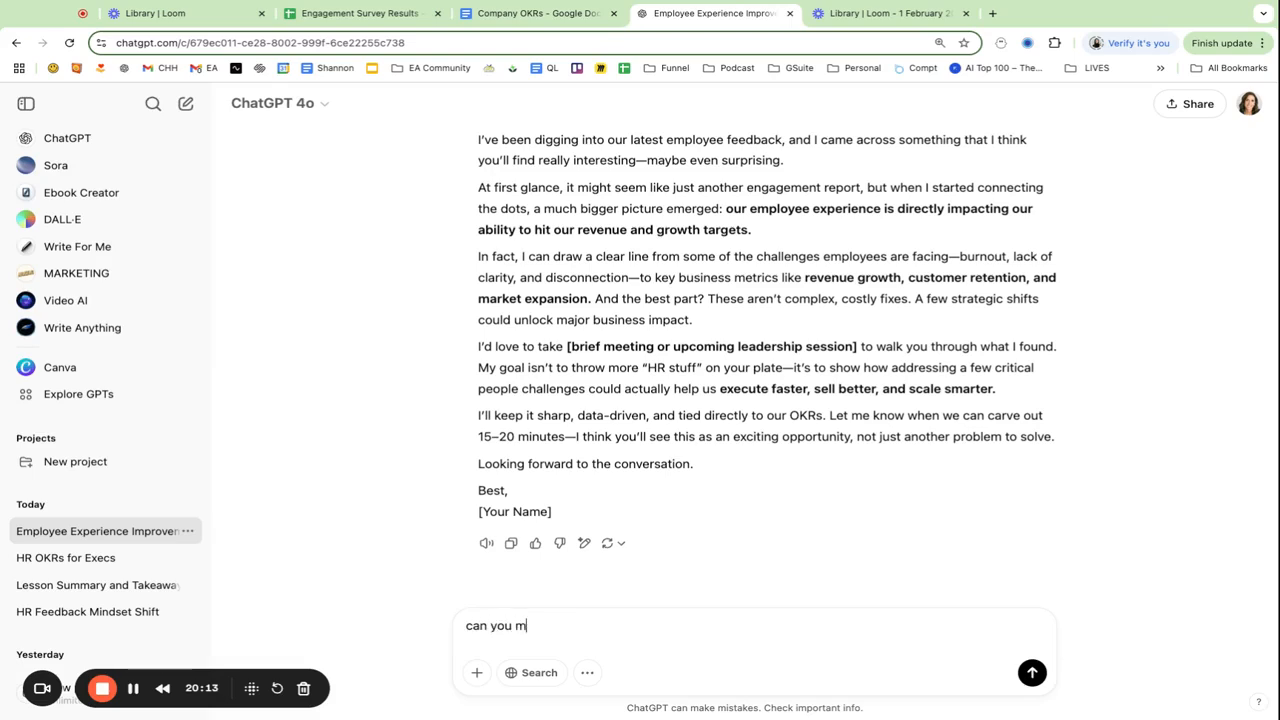
pyautogui.write('ake a shorter version? and ')
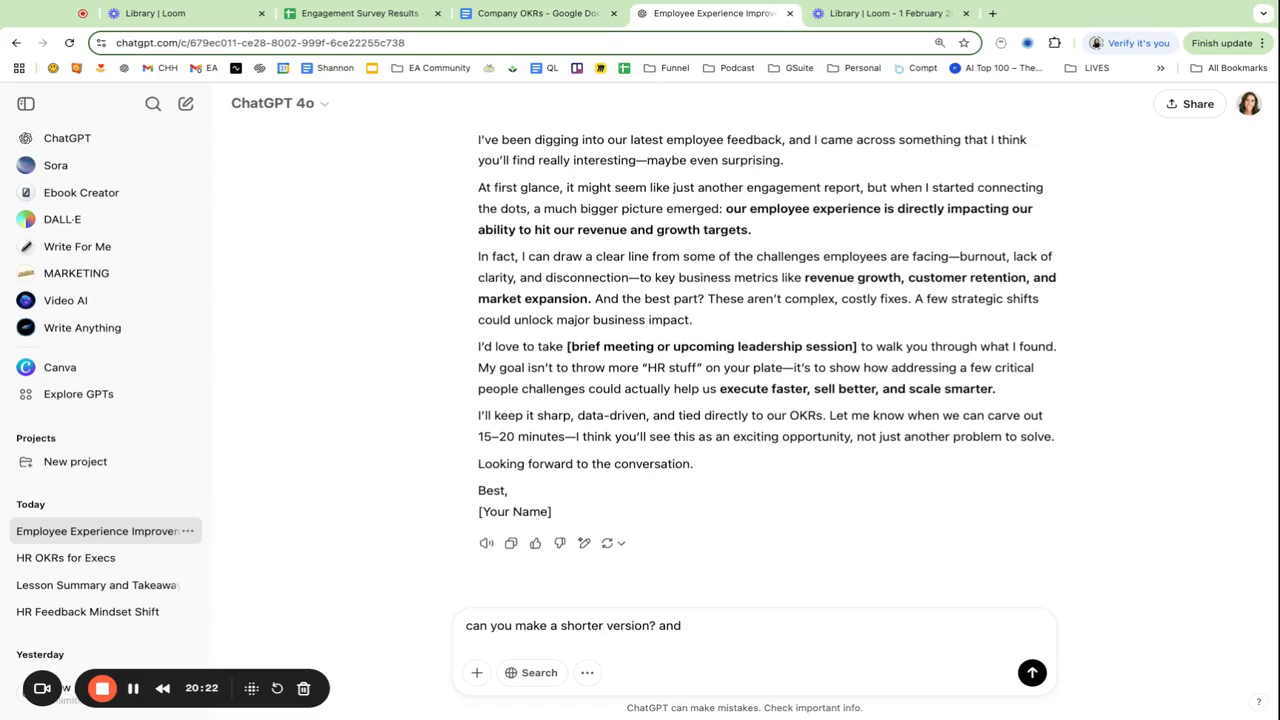
pyautogui.write('include a point that on')
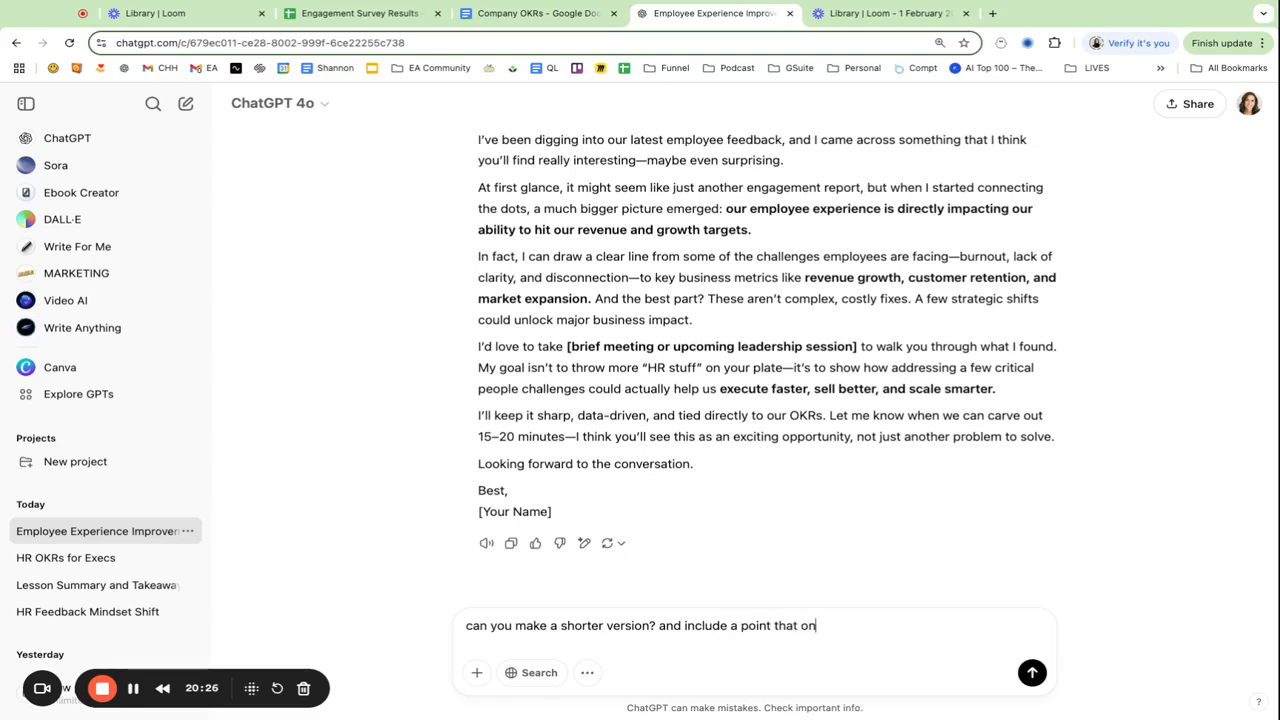
pyautogui.write('e of our compan')
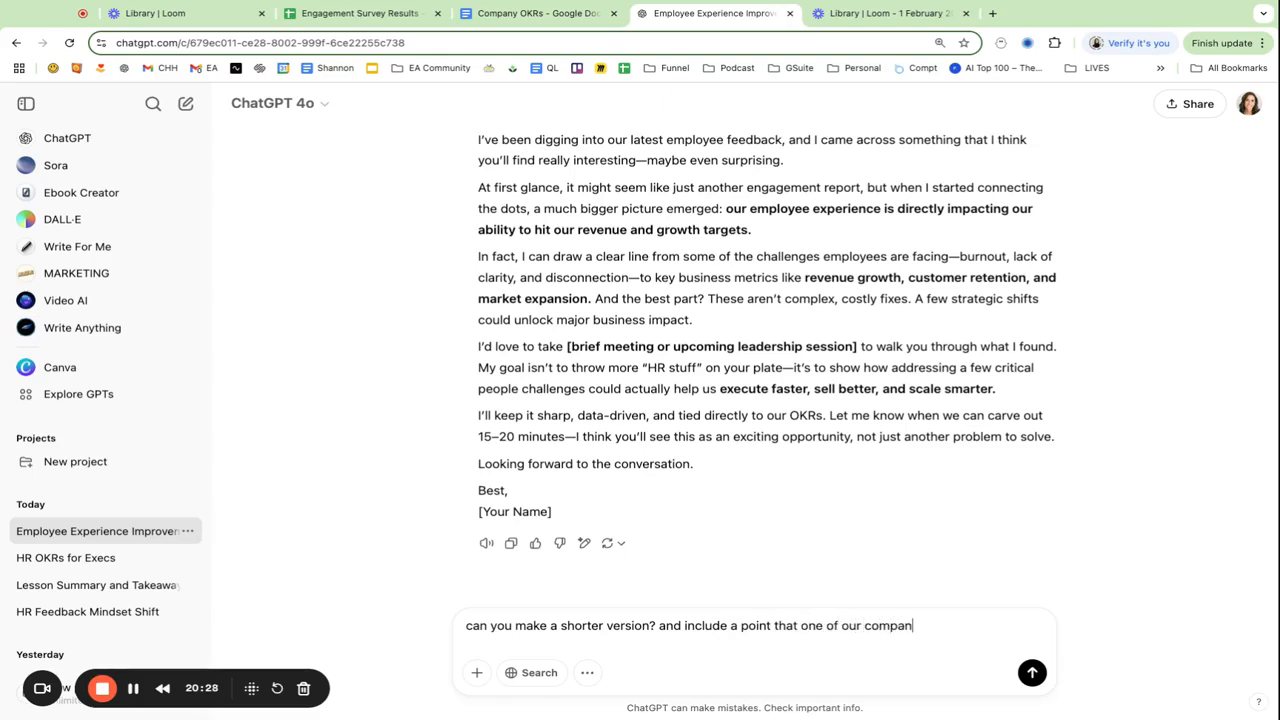
pyautogui.write('y values is action.')
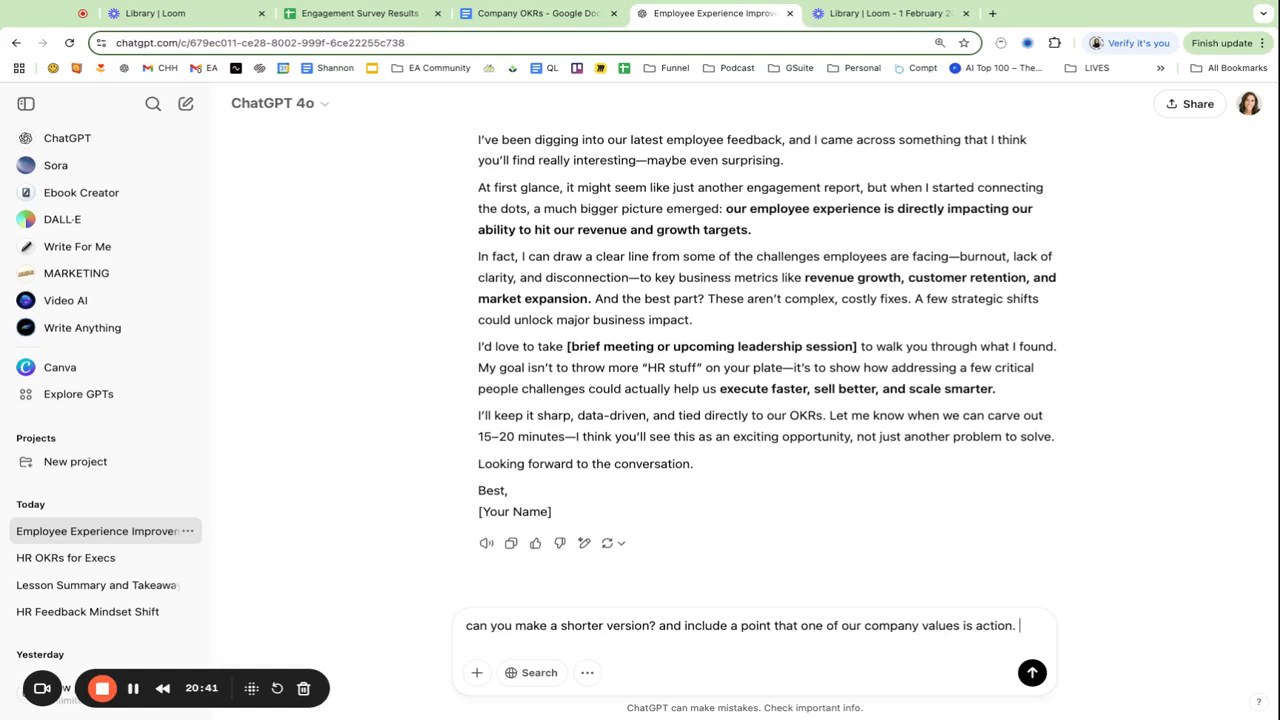
# Step: Insert after the shorter-version question that the email needs "to be a little more formal and buttoned up", and send the message
pyautogui.click(661, 625)
pyautogui.write('I also')
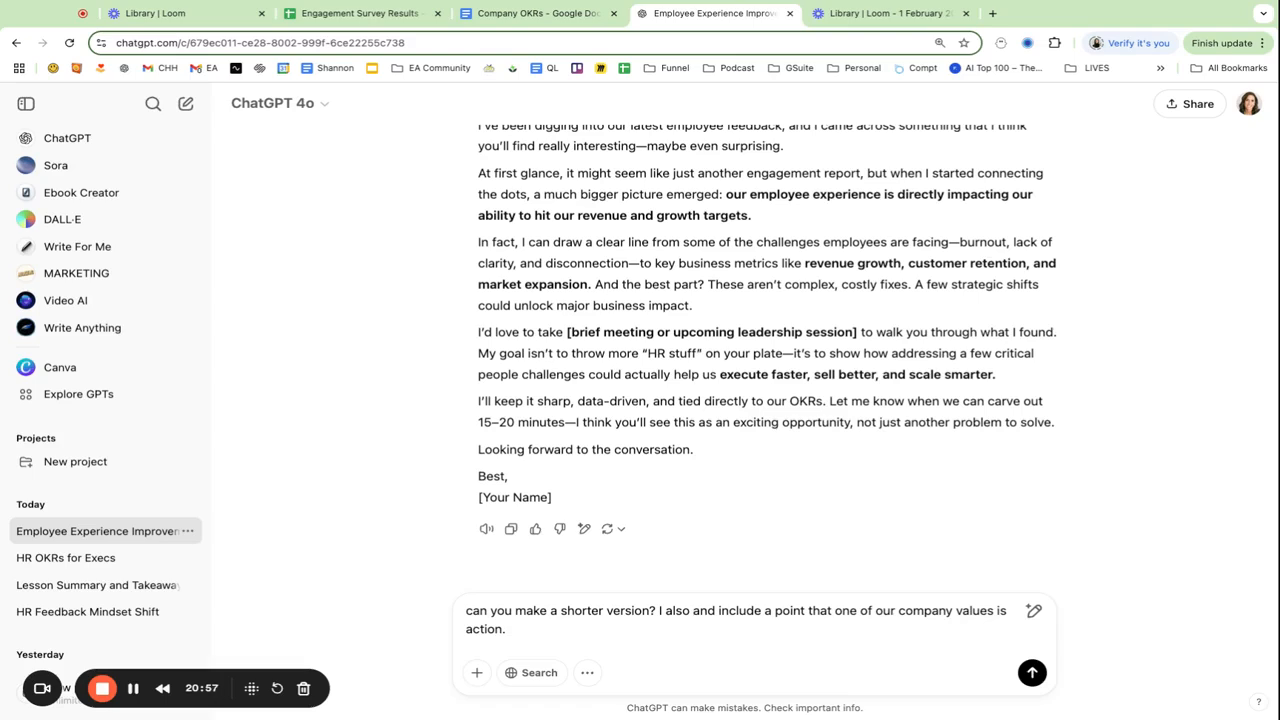
pyautogui.press('BackSpace')
pyautogui.press('BackSpace')
pyautogui.press('BackSpace')
pyautogui.press('BackSpace')
pyautogui.press('BackSpace')
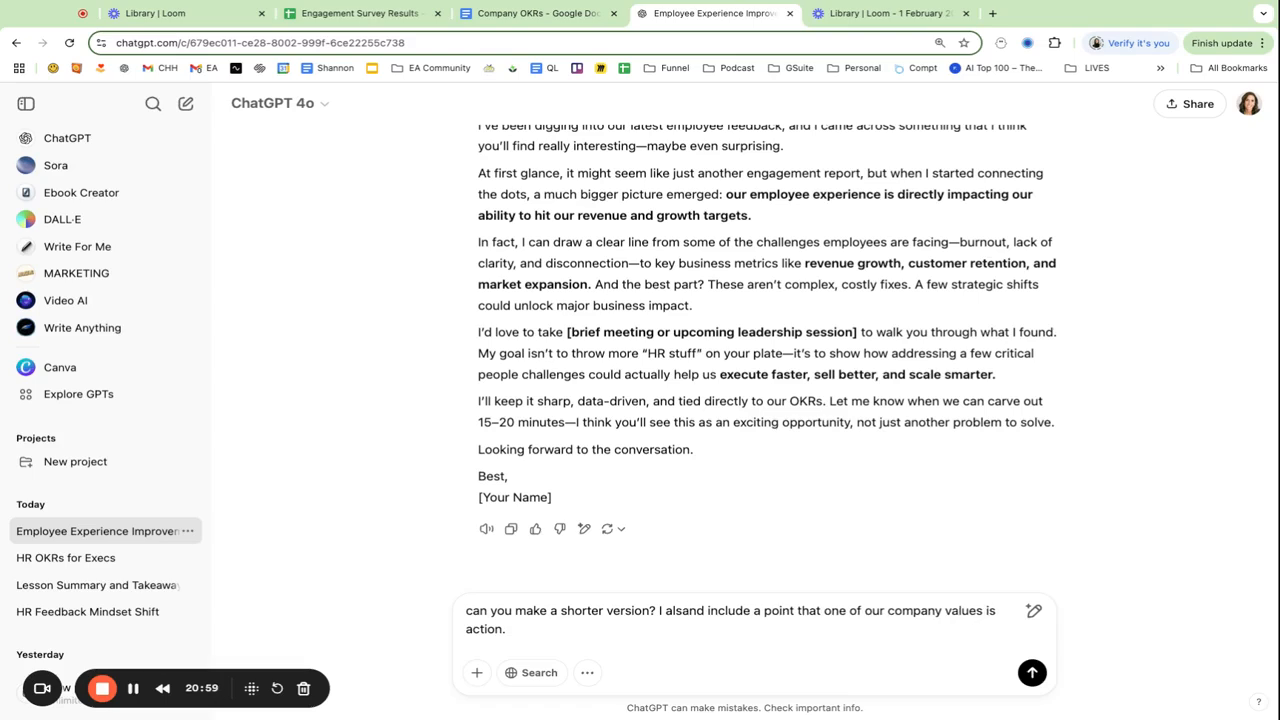
pyautogui.write('need this to be a little more formal and buttoned up')
pyautogui.press('BackSpace')
pyautogui.write('.')
pyautogui.press('Return')
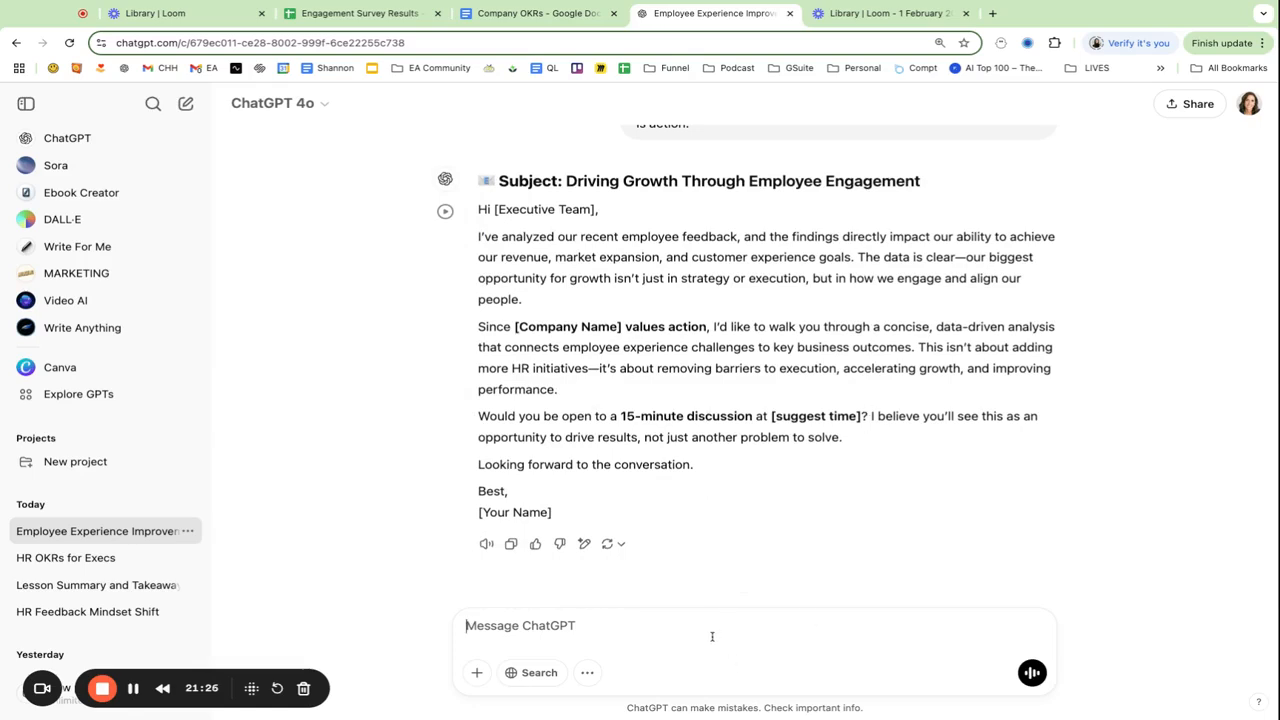
# Step: Tell ChatGPT the meeting needs to be an hour, either Tuesday or Wednesday next week, and then request other subject line ideas
pyautogui.click(713, 631)
pyautogui.write('It need')
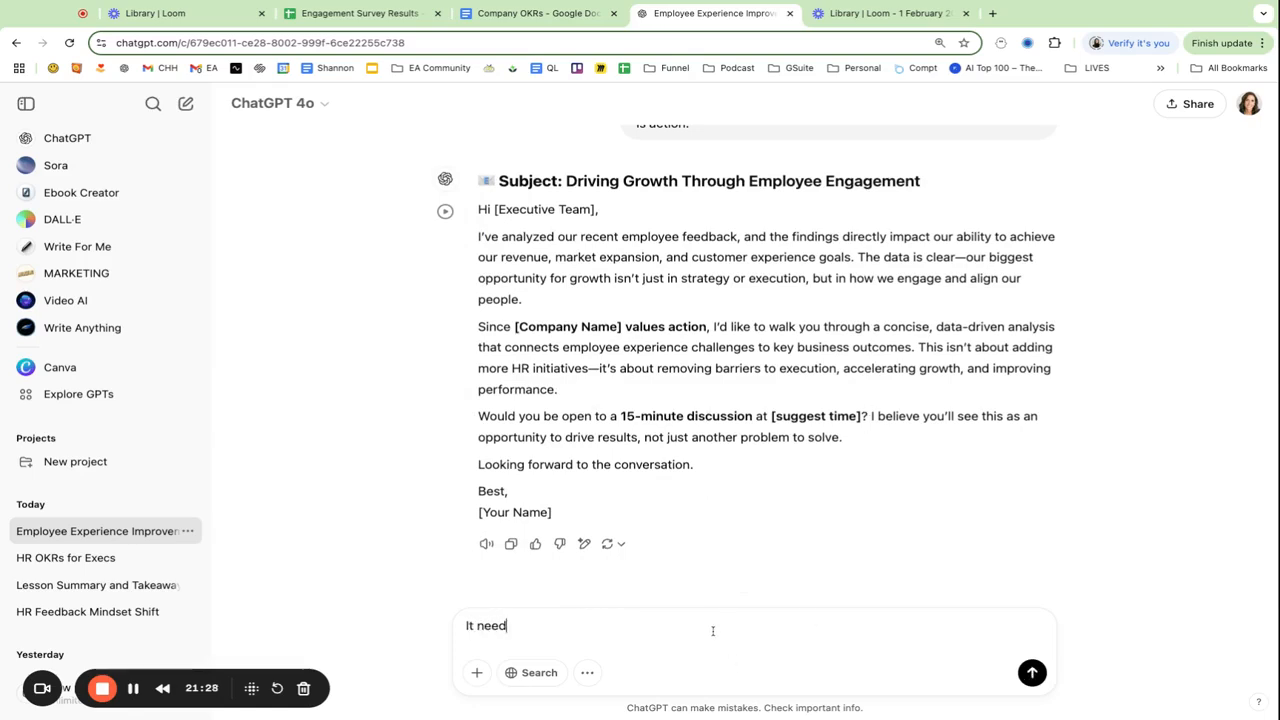
pyautogui.write('s to be an hour, and just te')
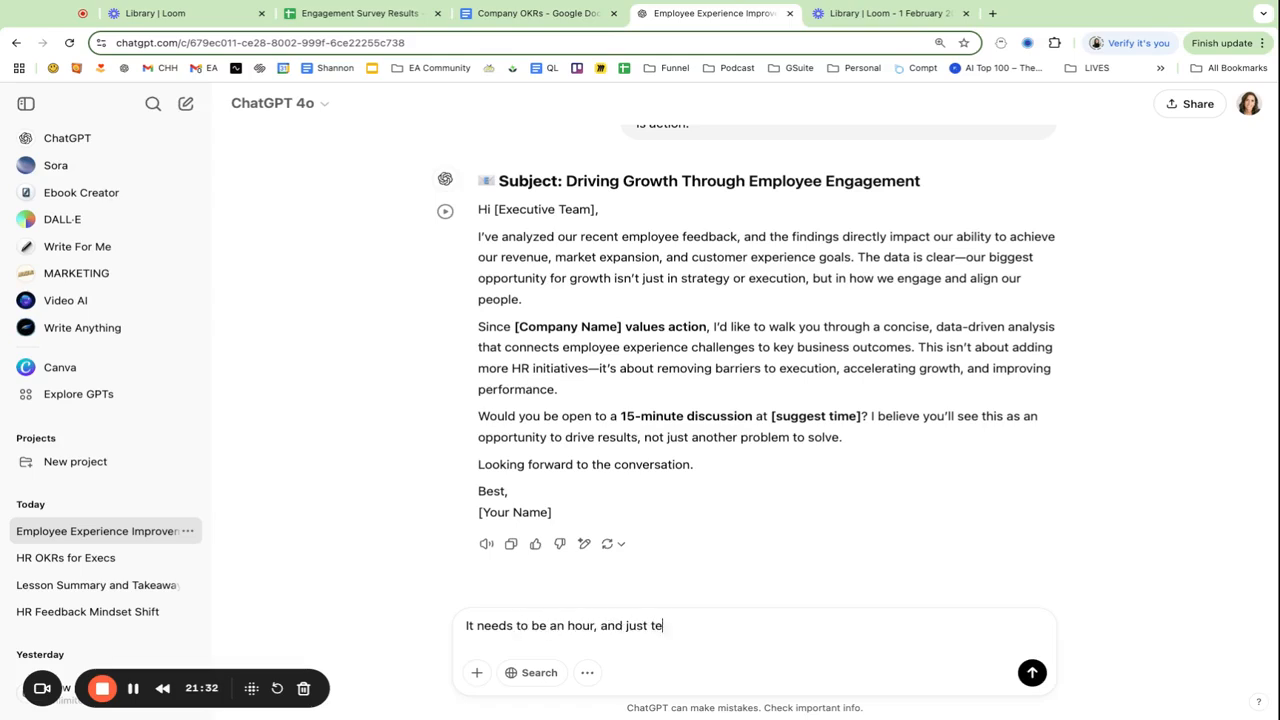
pyautogui.write("ll them it's eithe tuesday or Wed")
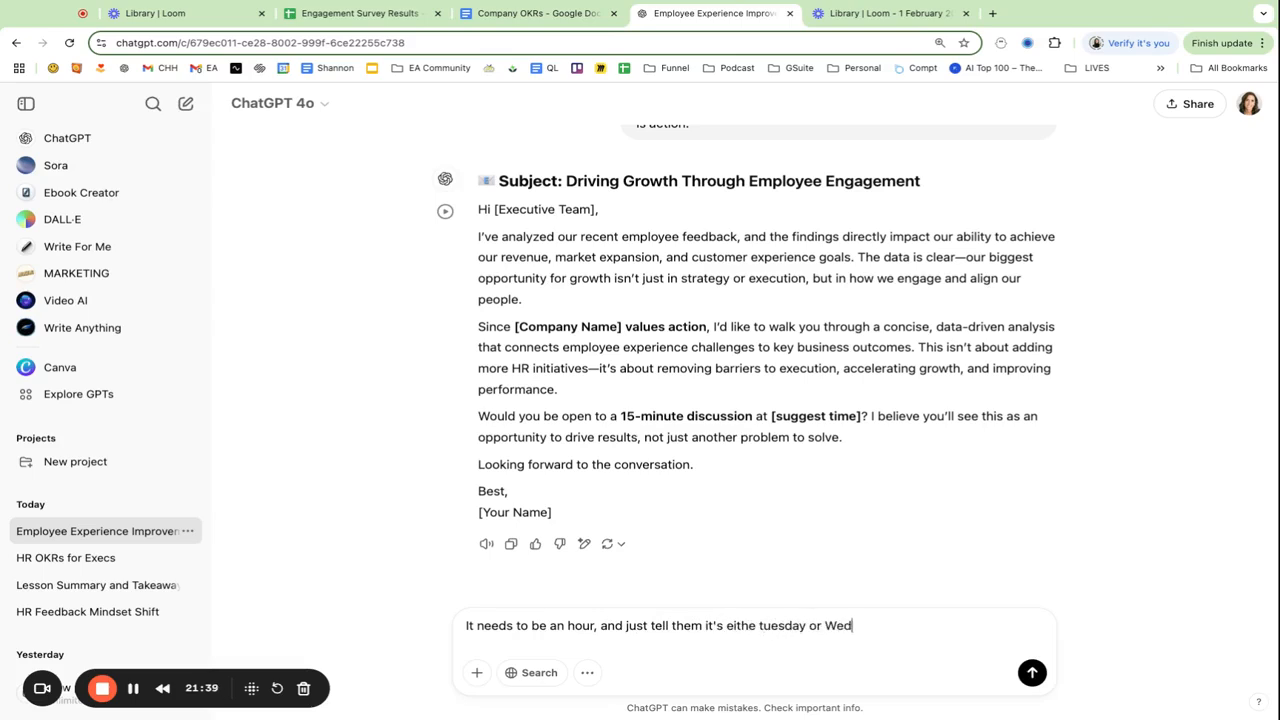
pyautogui.write('nesday nect next week.')
pyautogui.press('Return')
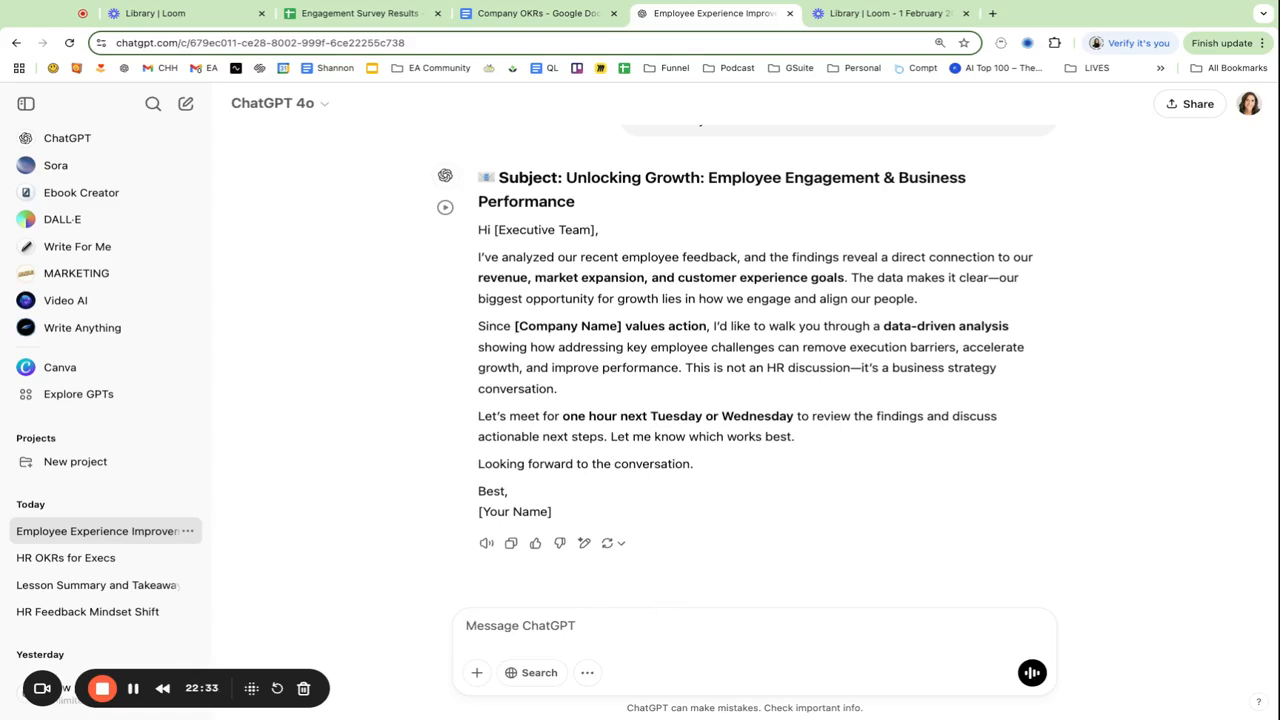
pyautogui.write('Can you give me other subject ilne ideas')
pyautogui.press('Return')
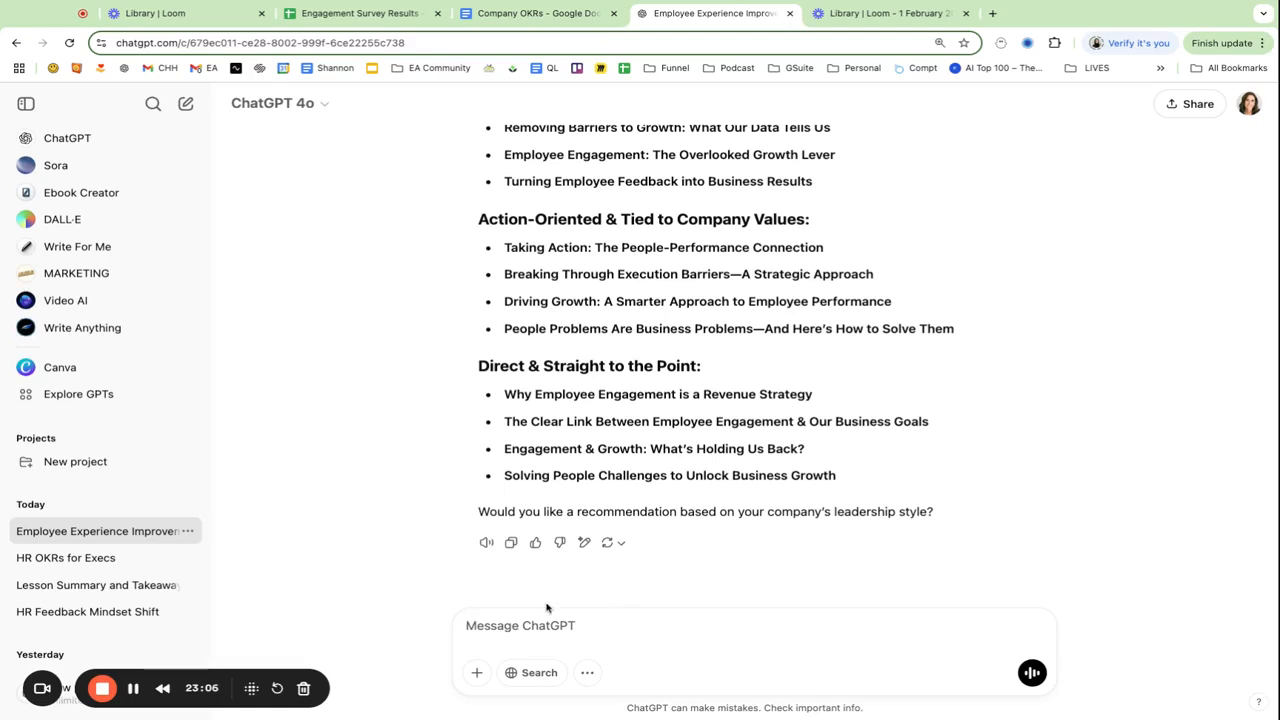
# Step: Copy the prompt for a company-wide Slack message from the Company OKRs document and return to the ChatGPT conversation
pyautogui.click(530, 13)
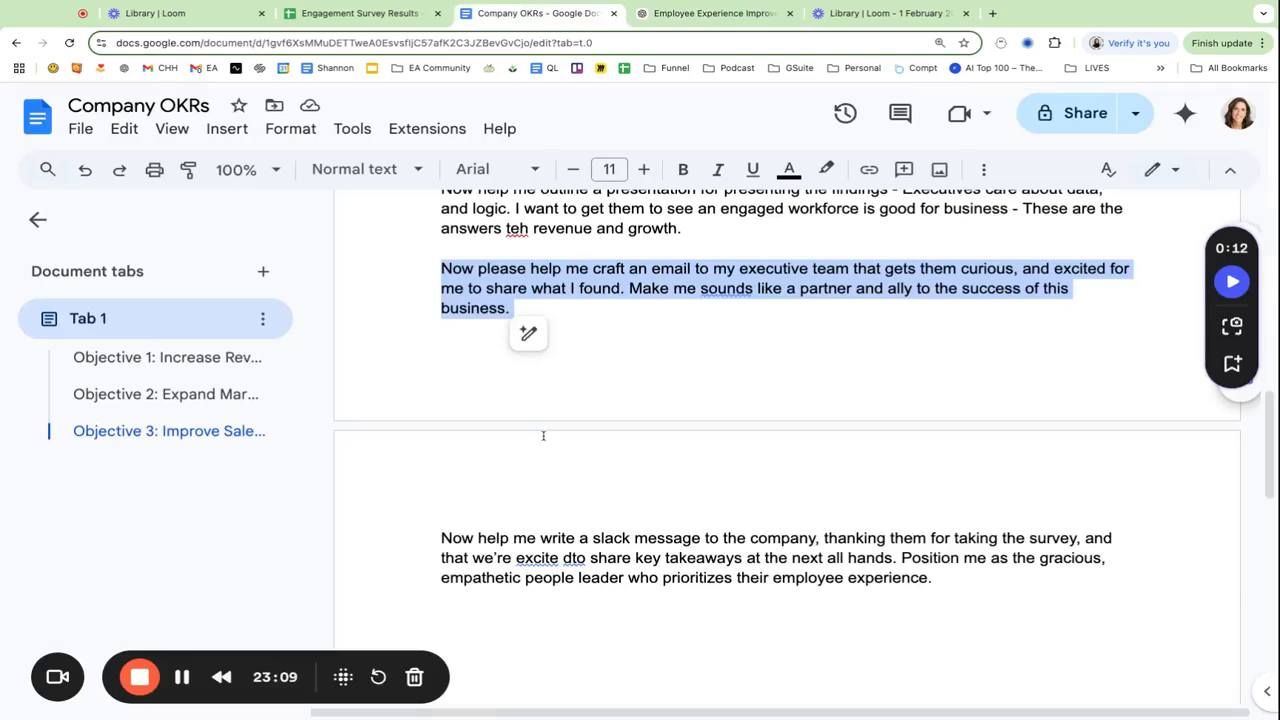
pyautogui.scroll(-1, 540, 435)
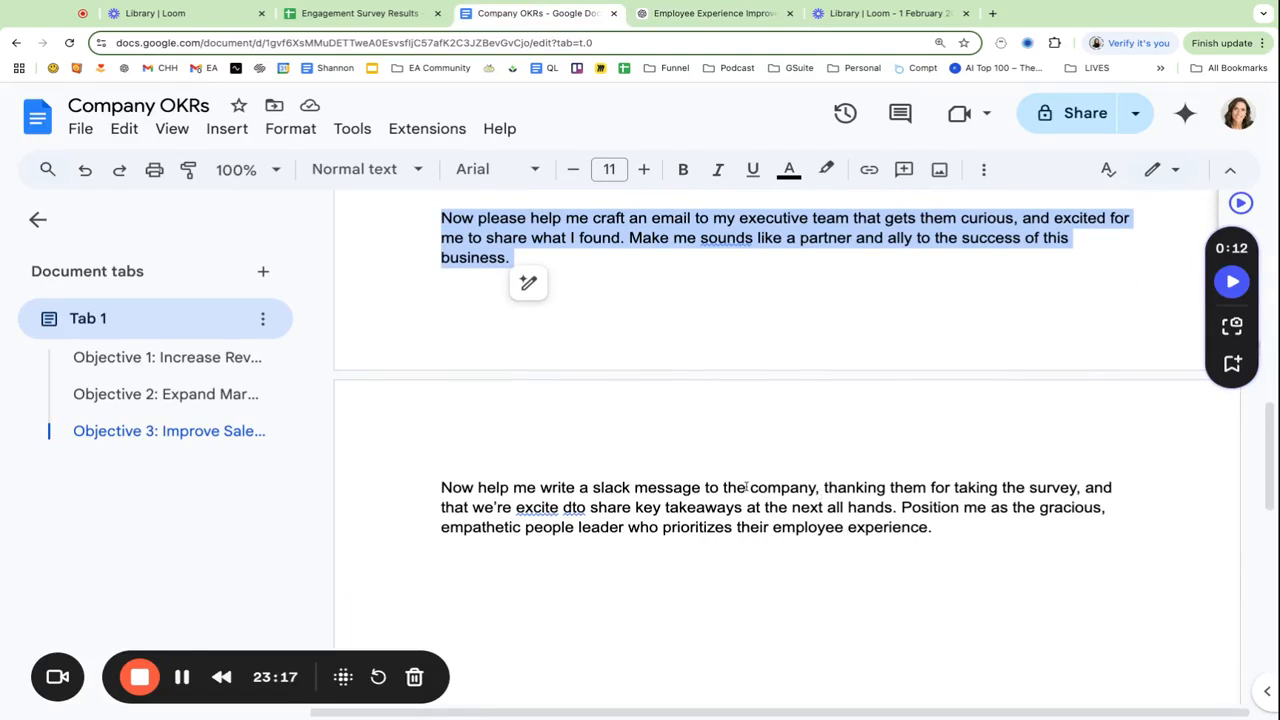
pyautogui.moveTo(736, 507); pyautogui.dragTo(441, 488)
pyautogui.press('super+c')
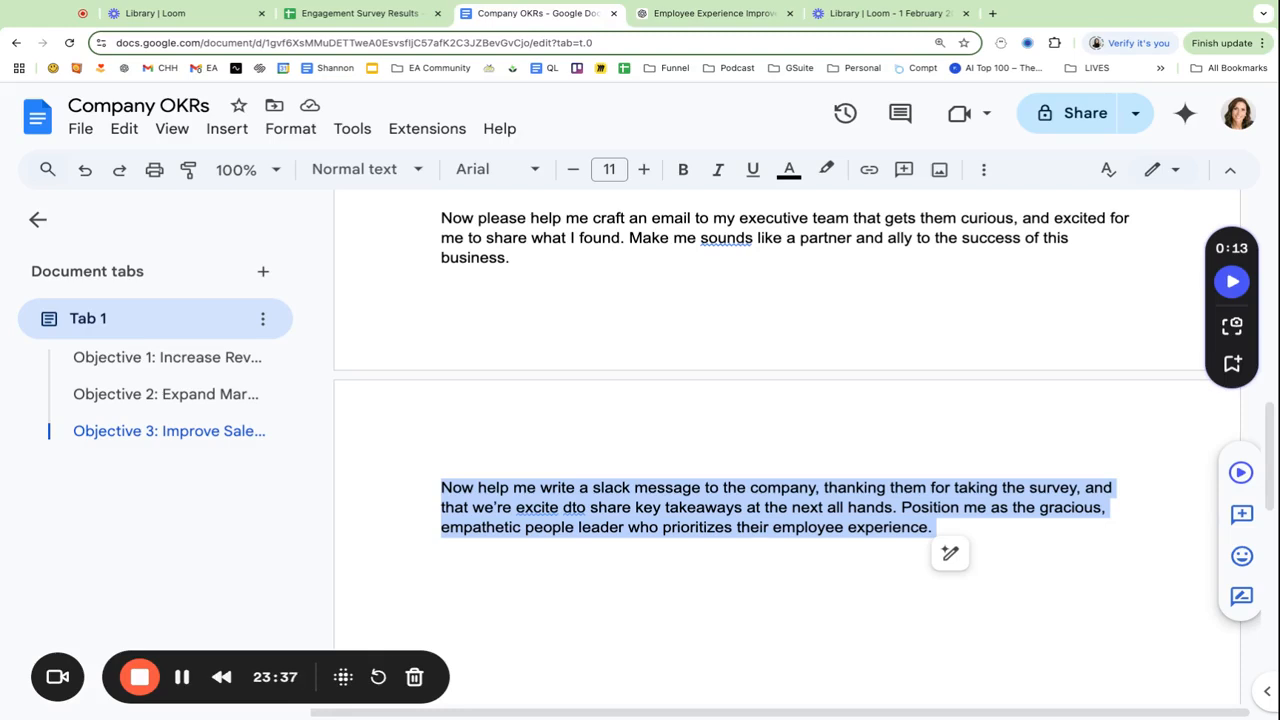
pyautogui.scroll(-1, 765, 374)
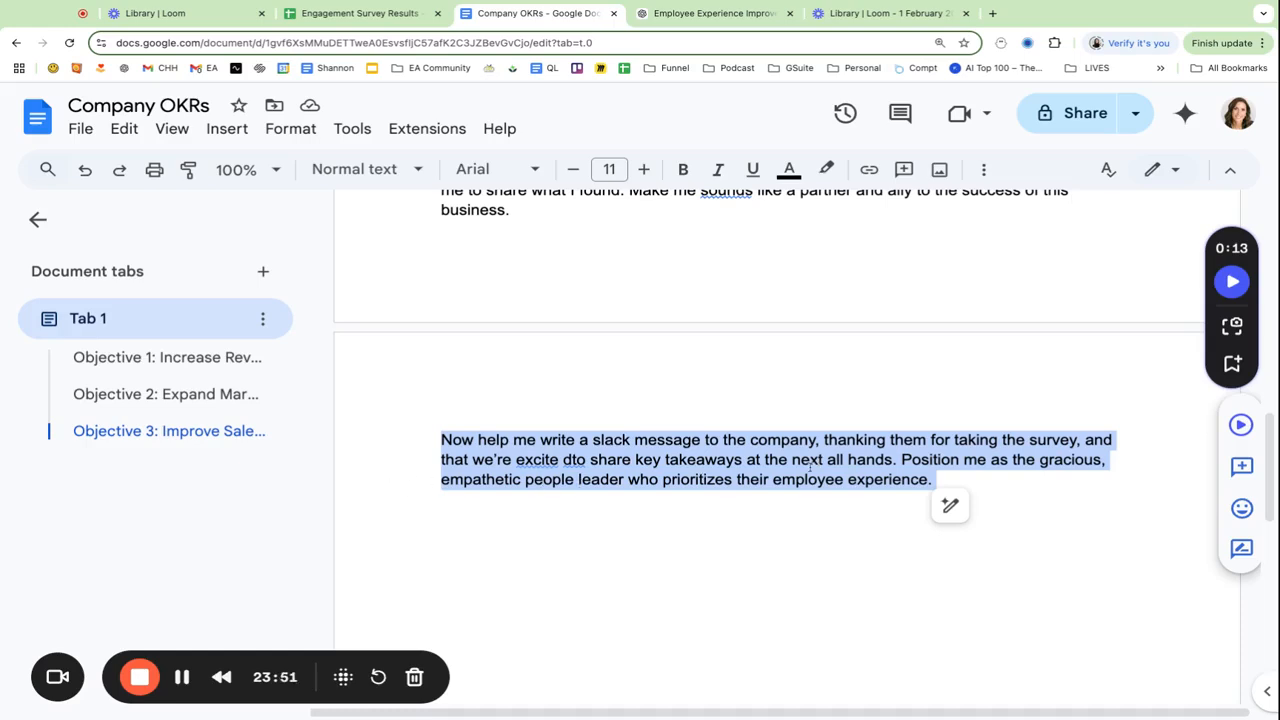
pyautogui.click(650, 14)
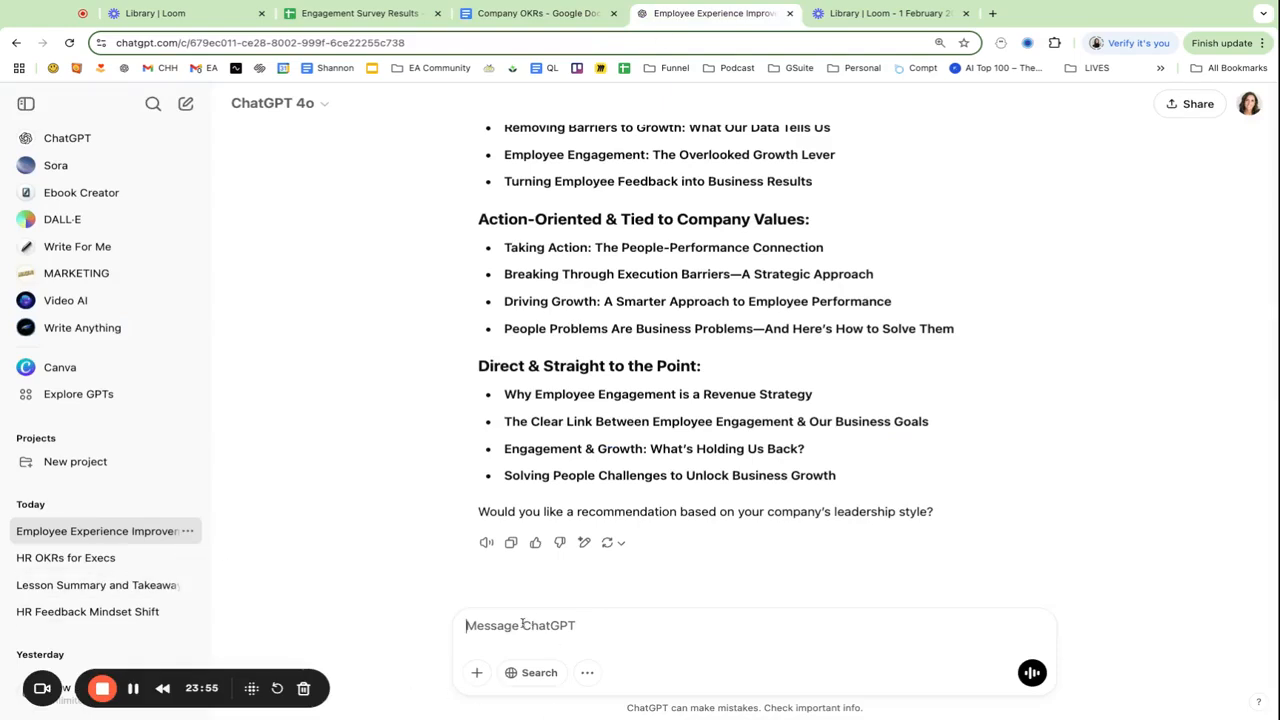
# Step: Send ChatGPT the copied prompt for a company Slack message thanking employees for the survey and announcing key takeaways at the next all hands
pyautogui.press('super+v')
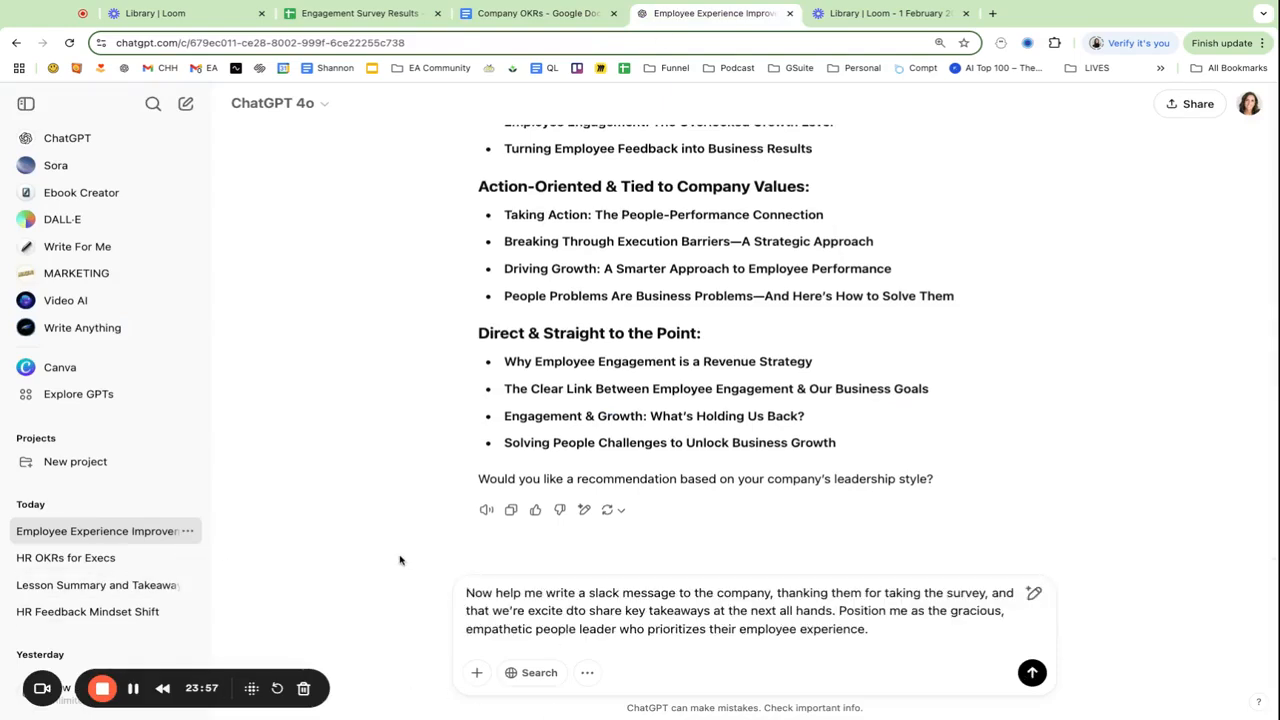
pyautogui.press('Return')
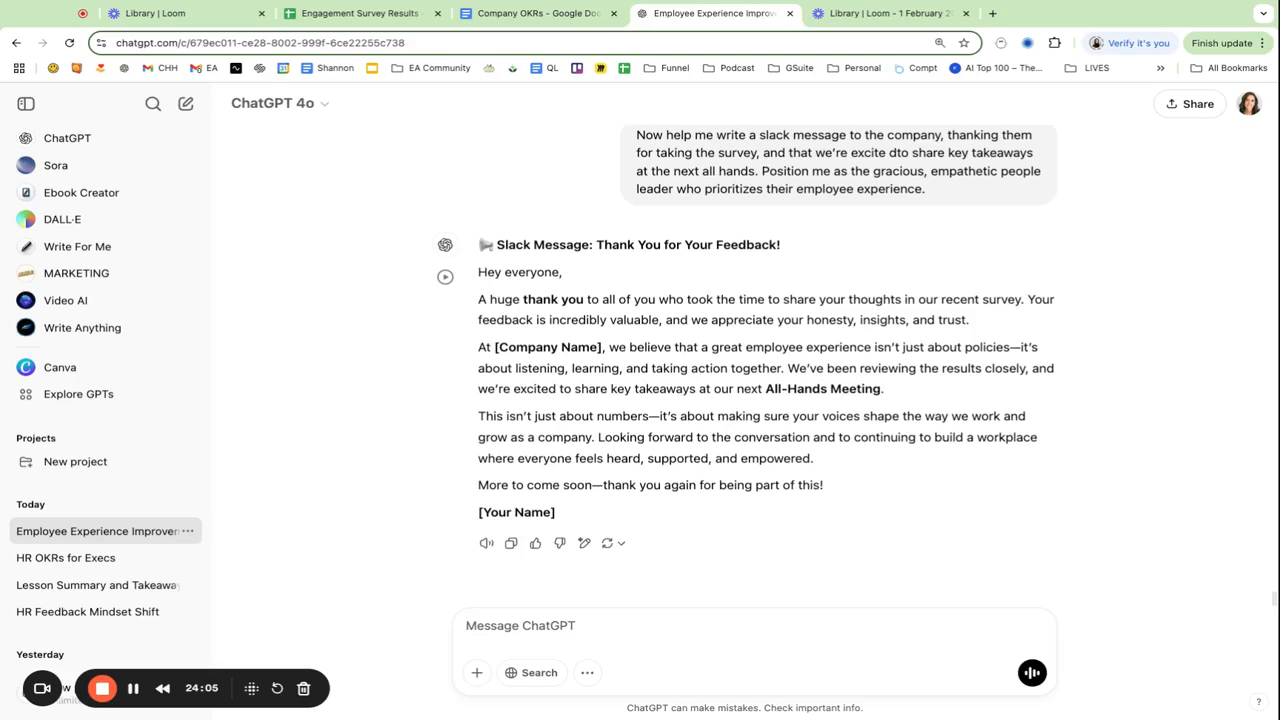
# Step: Review the drafted Slack message, highlighting "incredibly valuable" and "trust" in the thank-you paragraph
pyautogui.scroll(1, 930, 346)
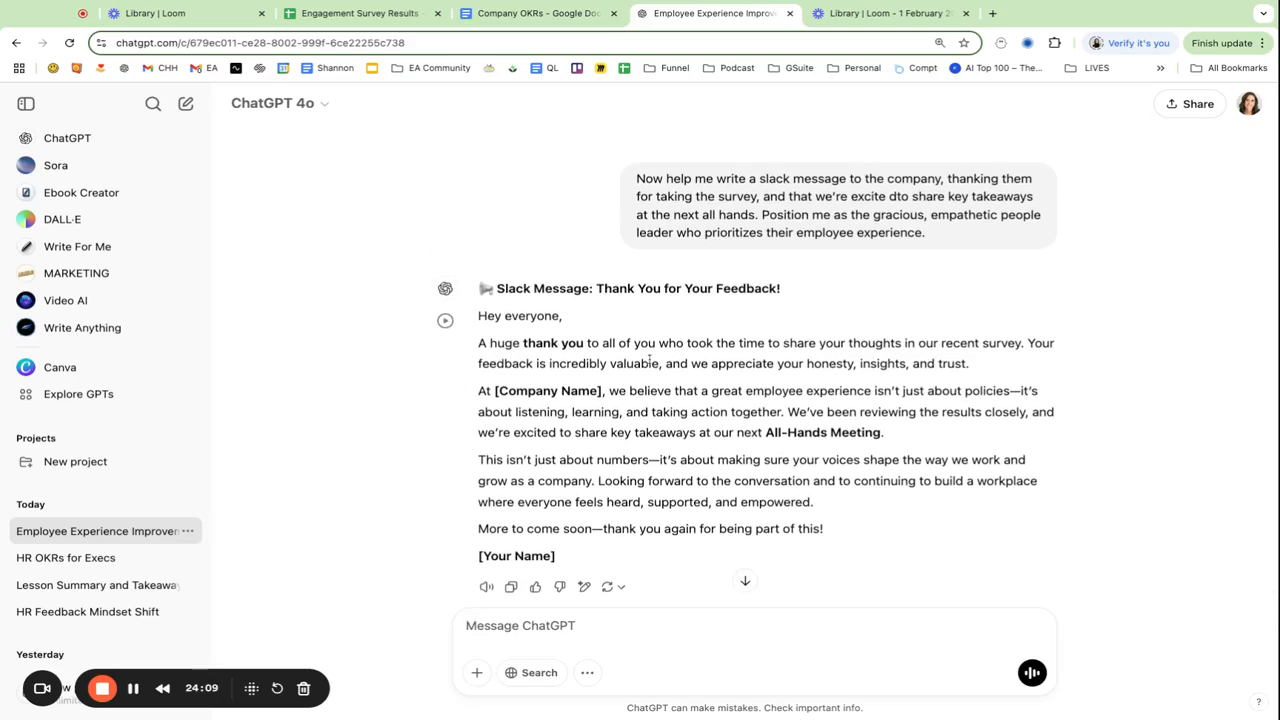
pyautogui.moveTo(659, 365); pyautogui.dragTo(547, 365)
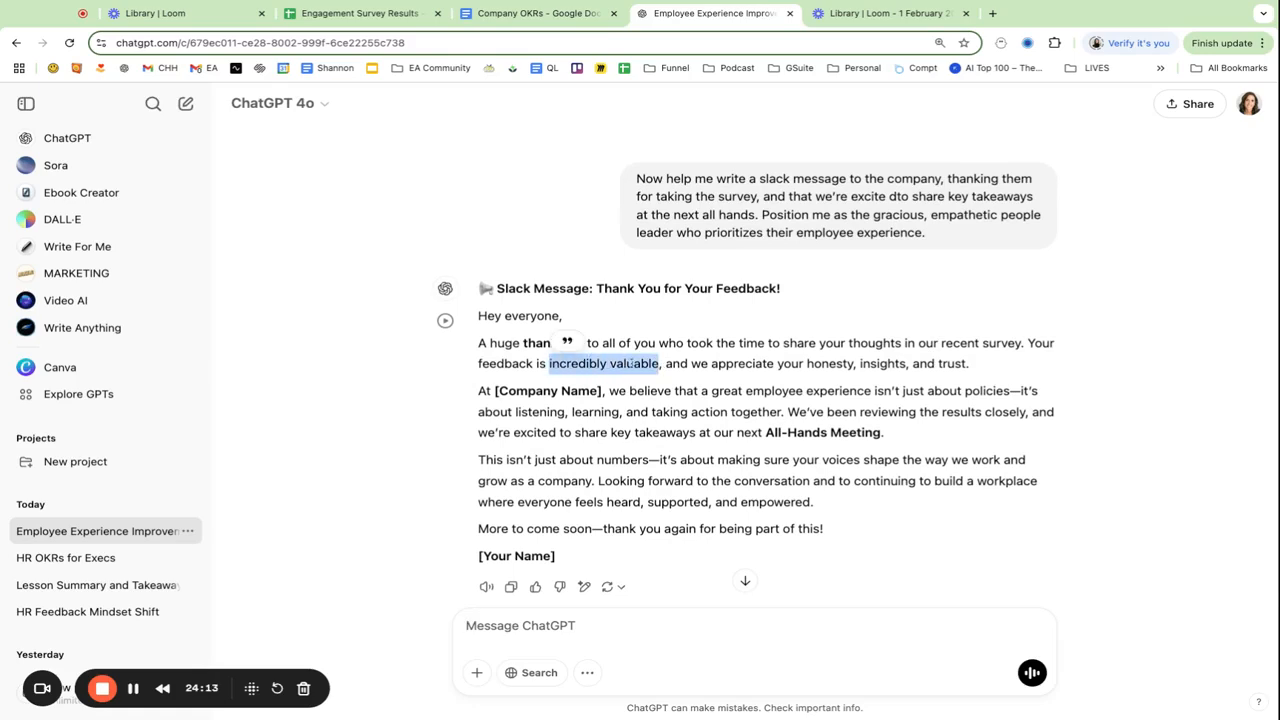
pyautogui.click(706, 377)
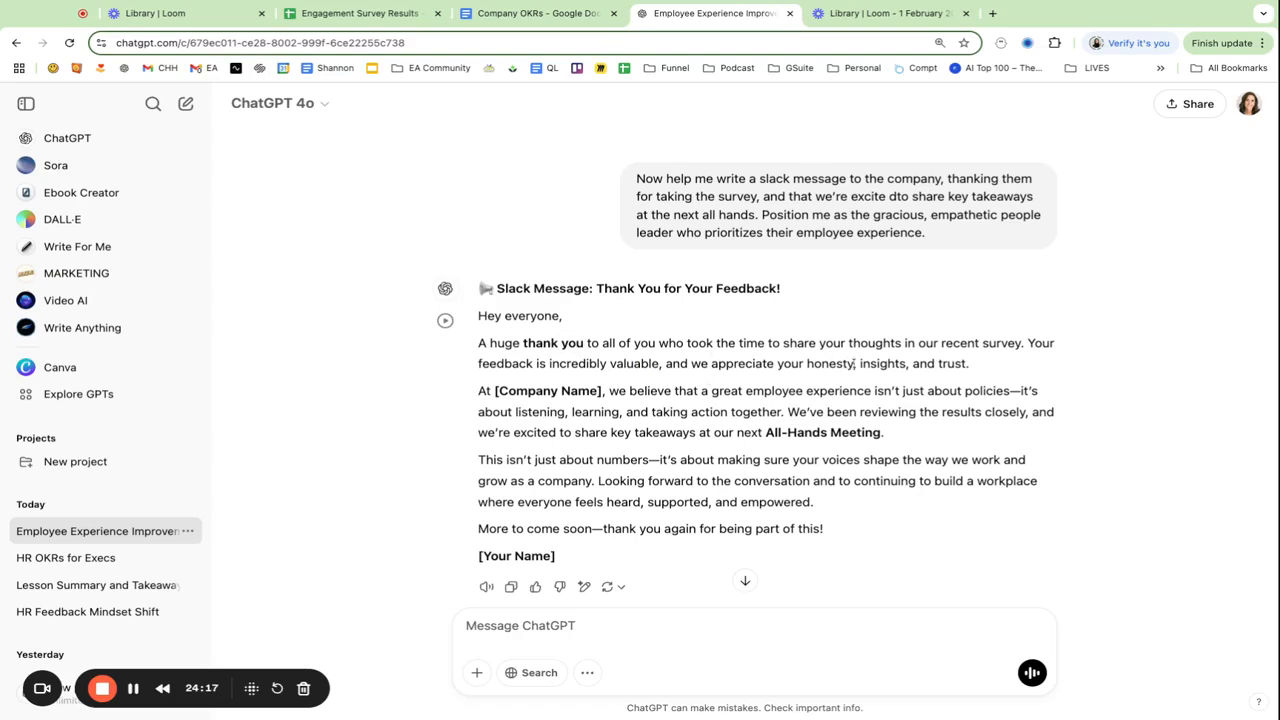
pyautogui.moveTo(968, 364); pyautogui.dragTo(938, 364)
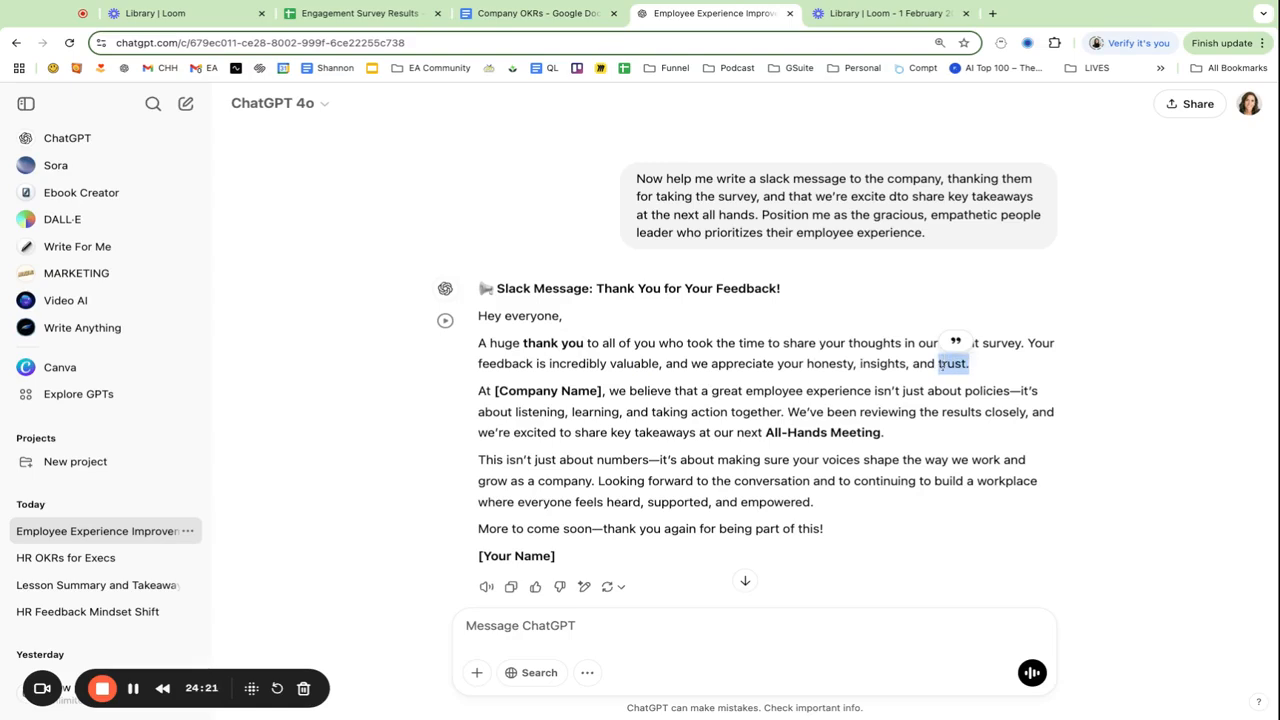
pyautogui.click(990, 369)
# Step: Tell ChatGPT the Slack message is great and ask it to add some emojis where appropriate
pyautogui.scroll(-1, 572, 457)
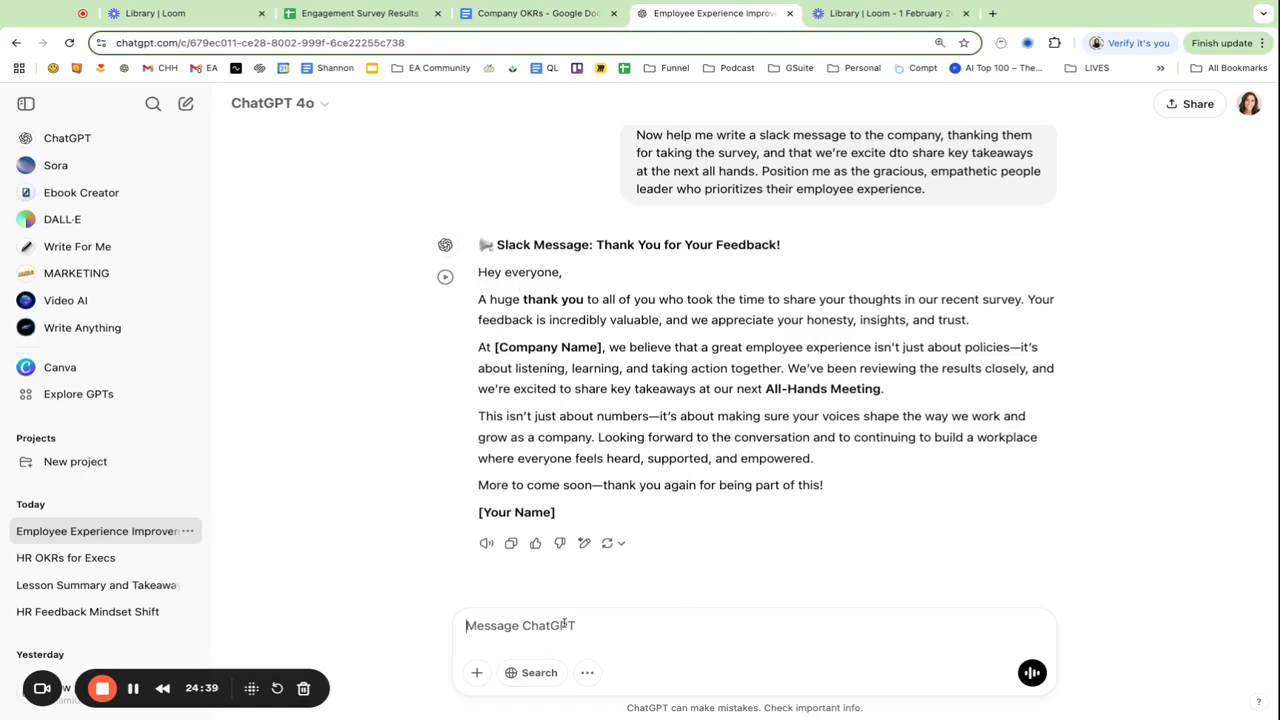
pyautogui.write('This is great! Can you add some emojis where aprrproiate?')
pyautogui.press('Return')
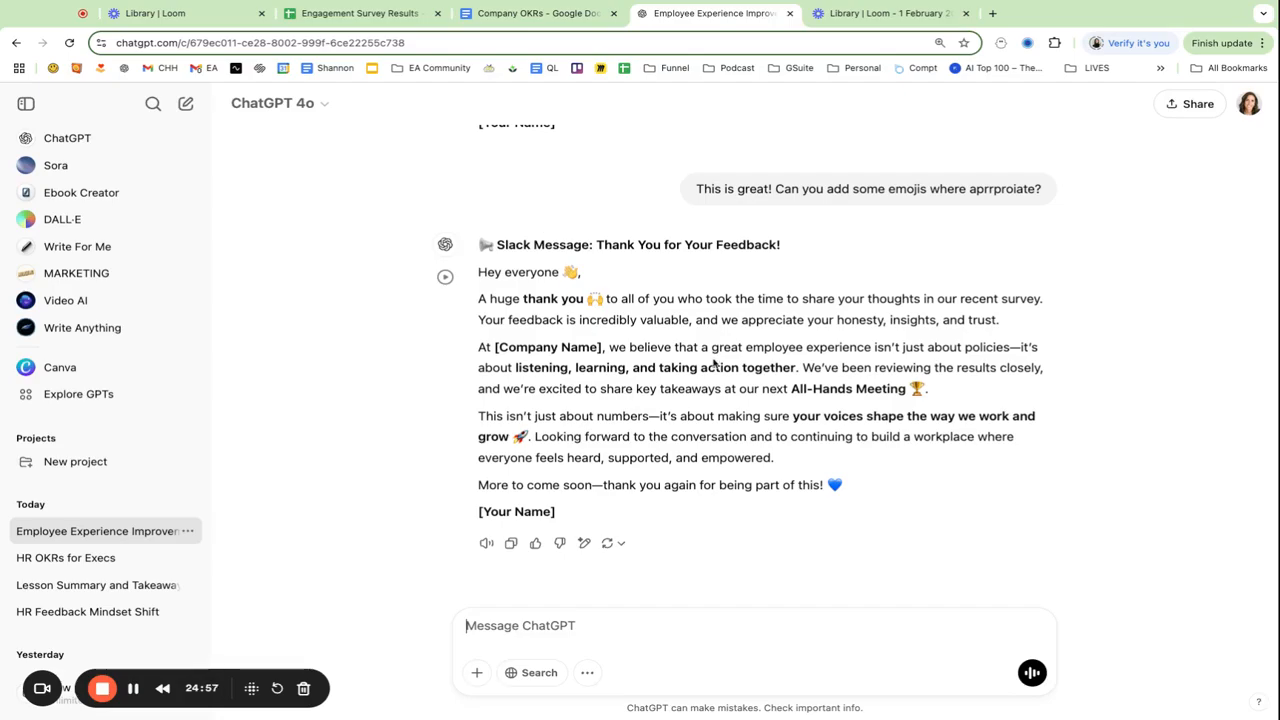
# Step: Look back over the conversation's Slack messages, executive emails, talk track and OKR feedback analysis
pyautogui.scroll(10, 800, 450)
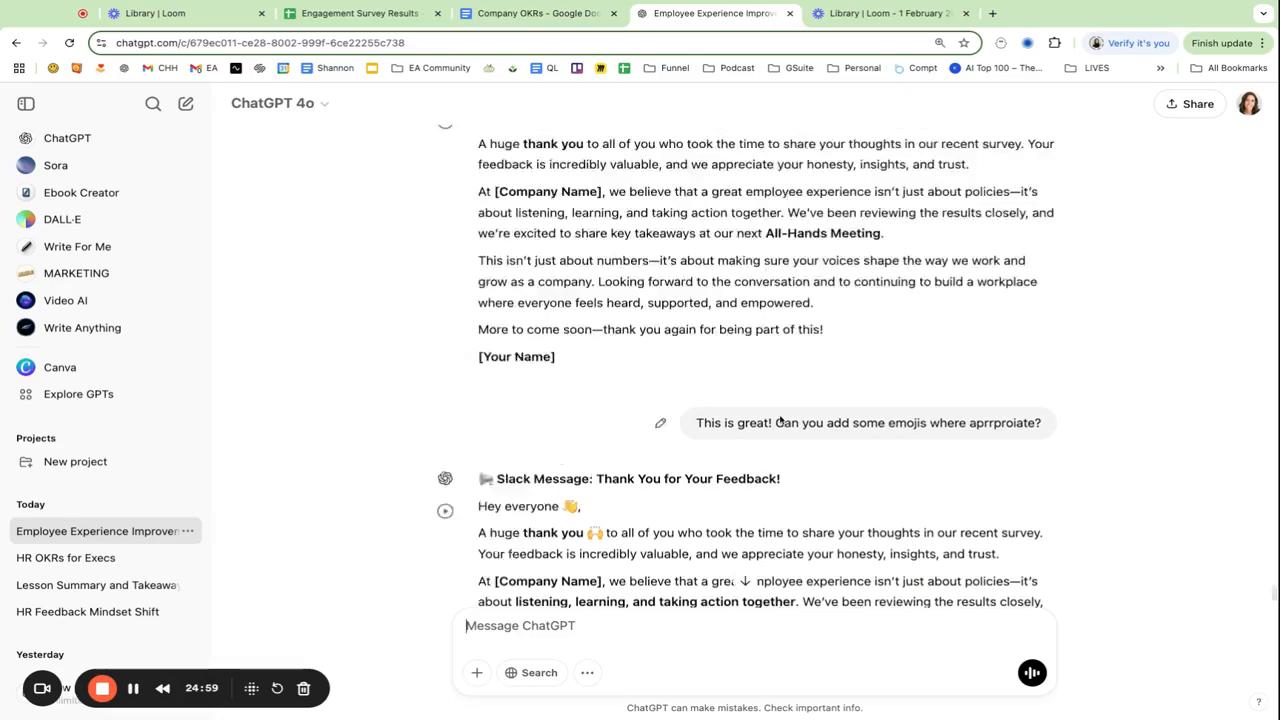
pyautogui.scroll(15, 770, 412)
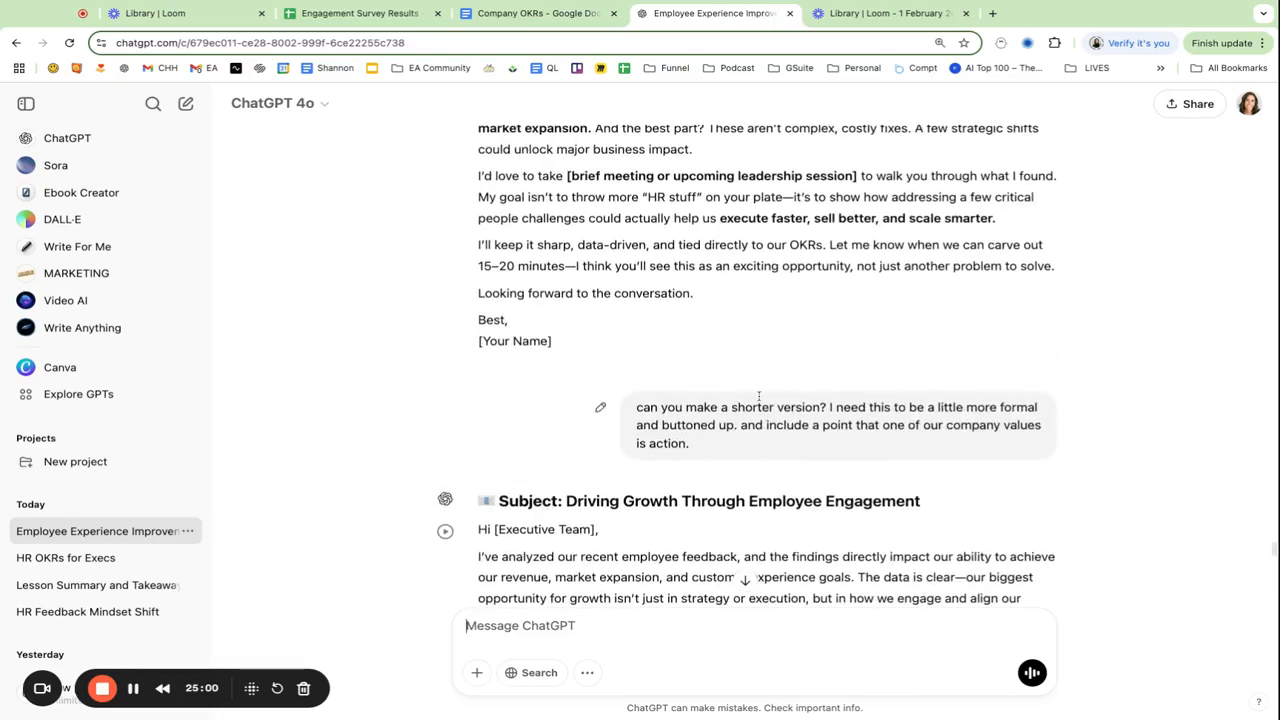
pyautogui.scroll(20, 760, 400)
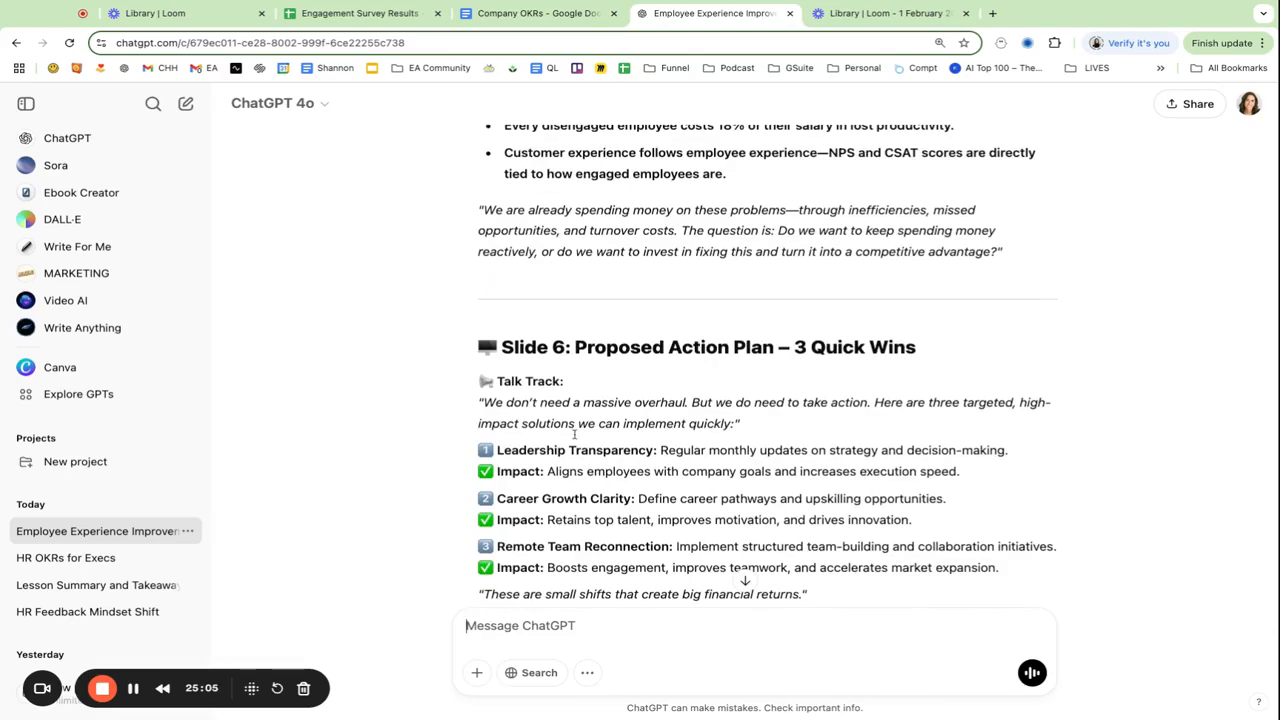
pyautogui.scroll(-8, 676, 446)
pyautogui.scroll(-20, 712, 373)
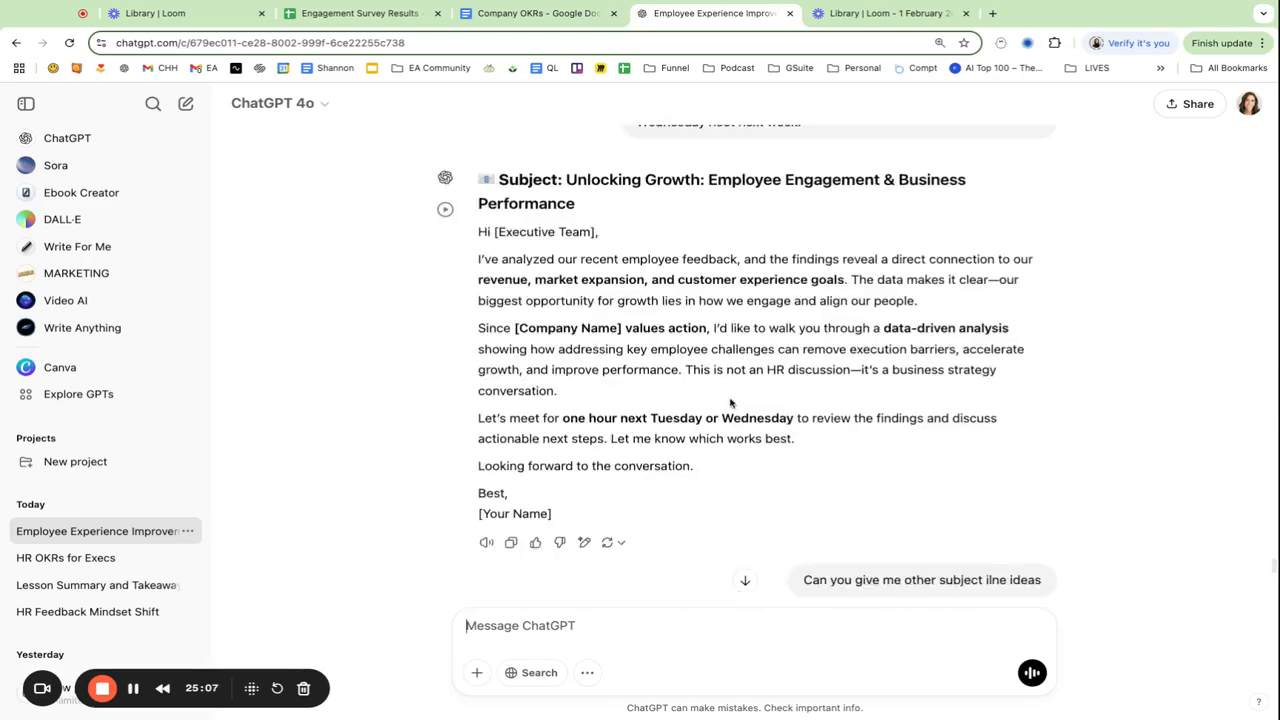
pyautogui.scroll(-20, 727, 400)
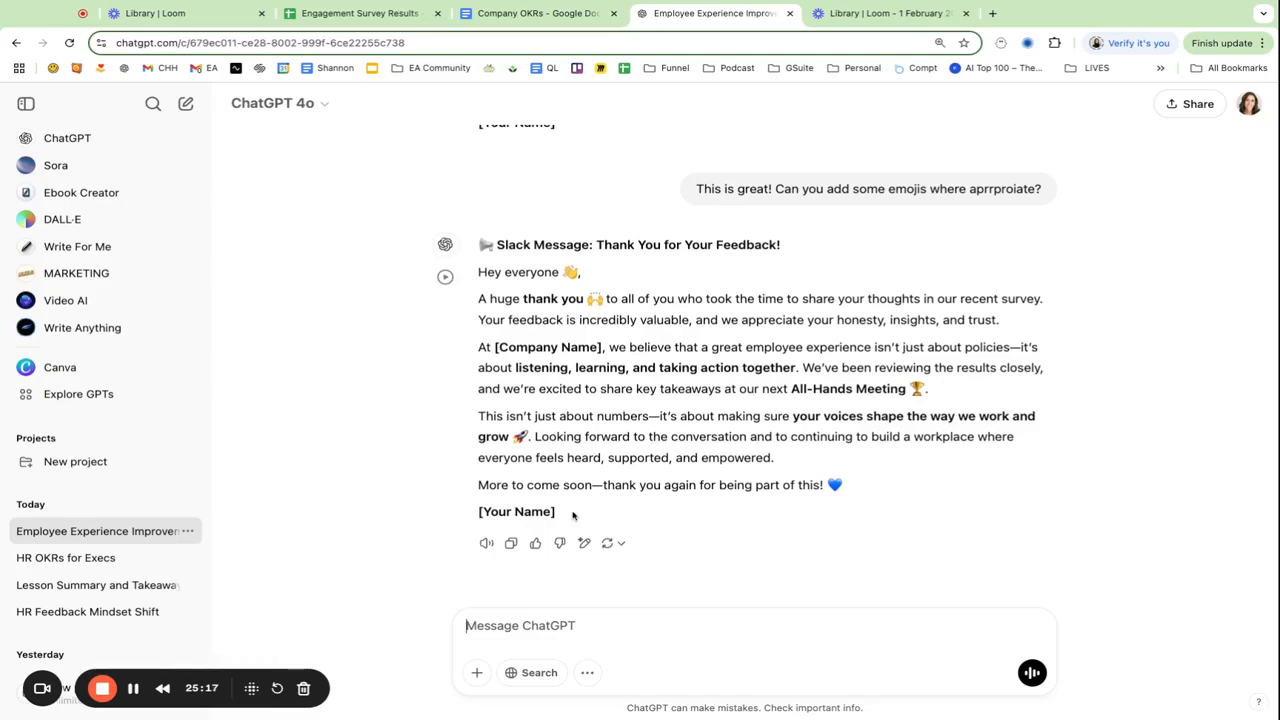
pyautogui.scroll(-20, 678, 258)
pyautogui.scroll(20, 678, 258)
pyautogui.scroll(3, 673, 258)
pyautogui.scroll(-15, 670, 256)
pyautogui.scroll(10, 670, 258)
pyautogui.scroll(5, 670, 258)
pyautogui.scroll(-20, 655, 255)
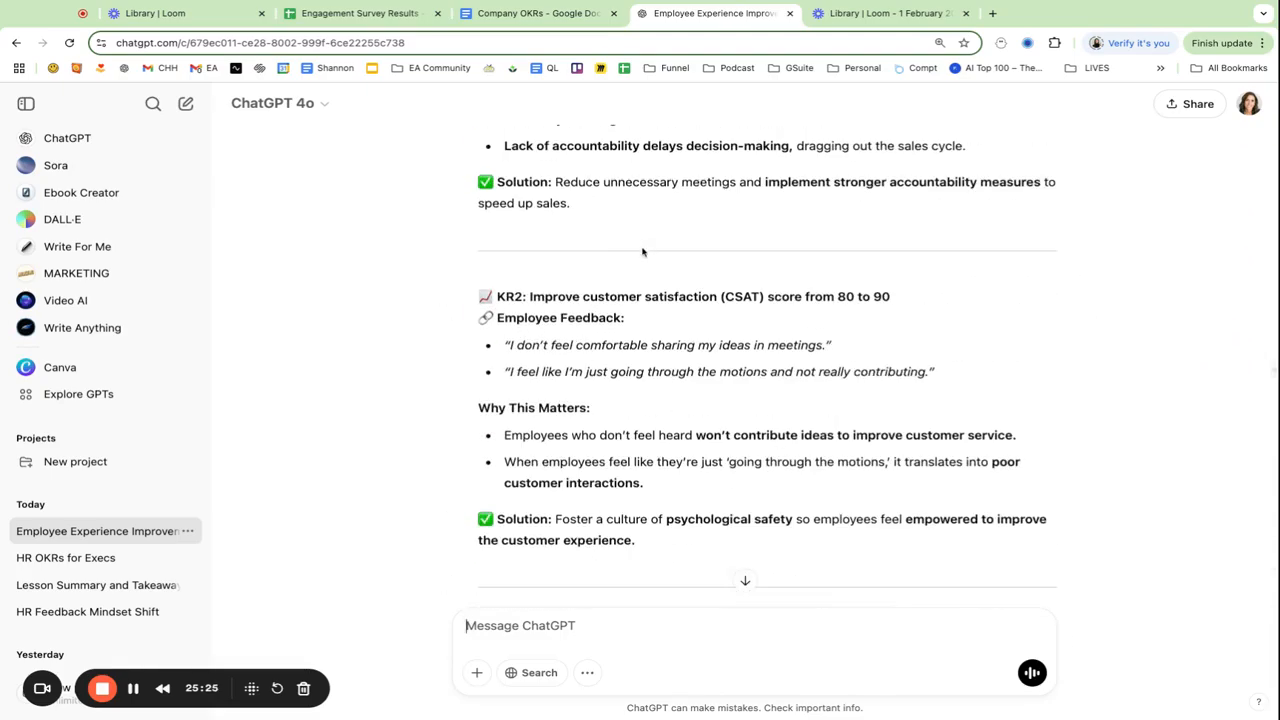
# Step: Examine the feedback column in the Engagement Survey Results sheet and return to the presentation outline in ChatGPT
pyautogui.click(367, 14)
pyautogui.click(800, 349)
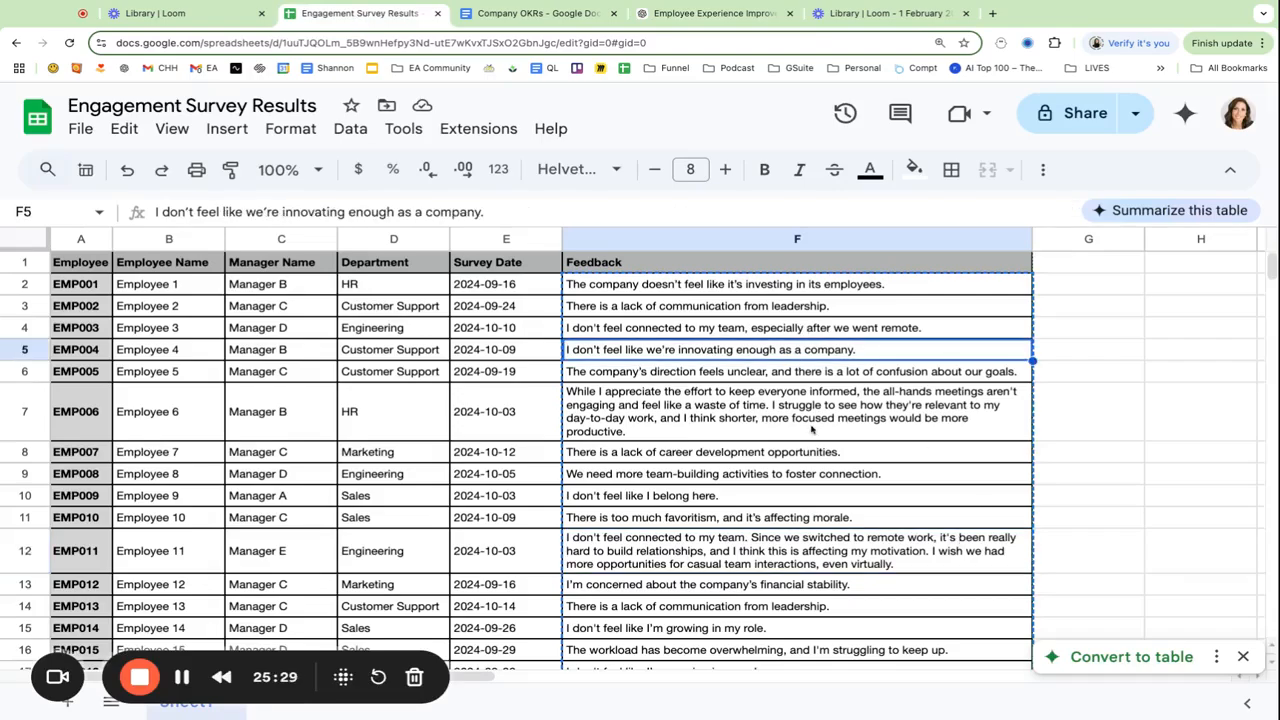
pyautogui.scroll(-15, 812, 400)
pyautogui.scroll(15, 812, 400)
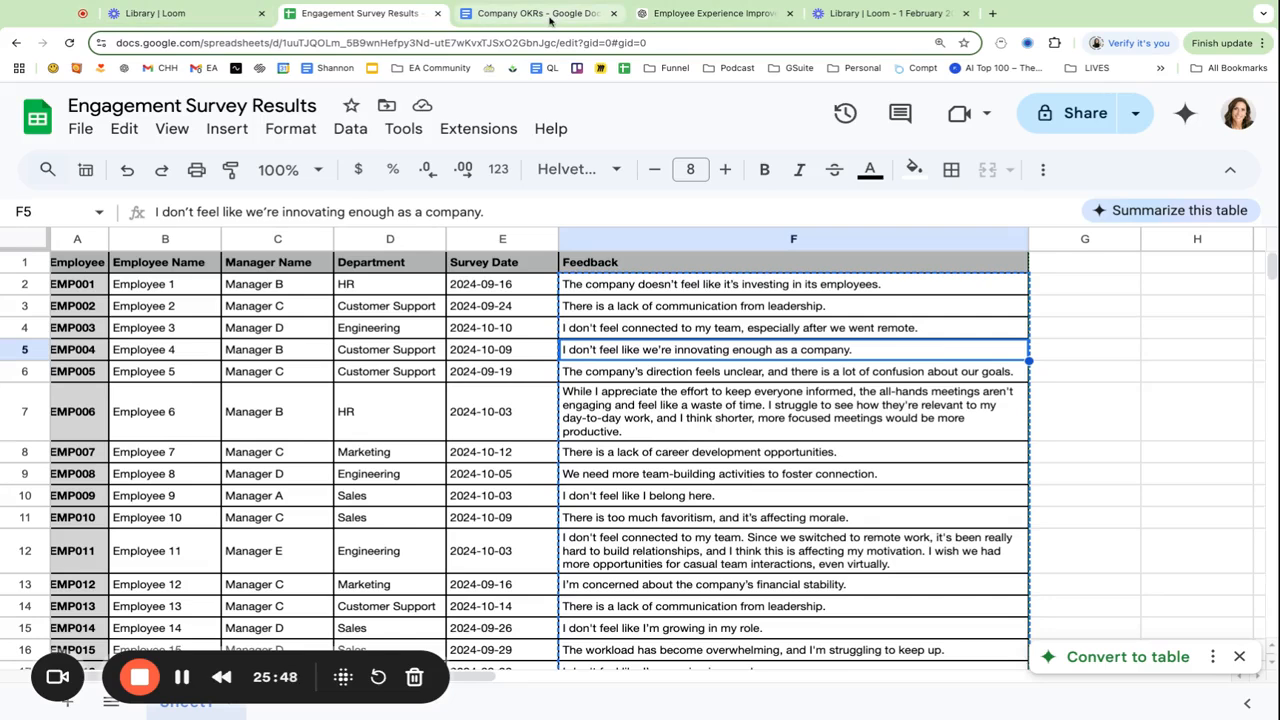
pyautogui.click(715, 13)
pyautogui.scroll(-15, 706, 393)
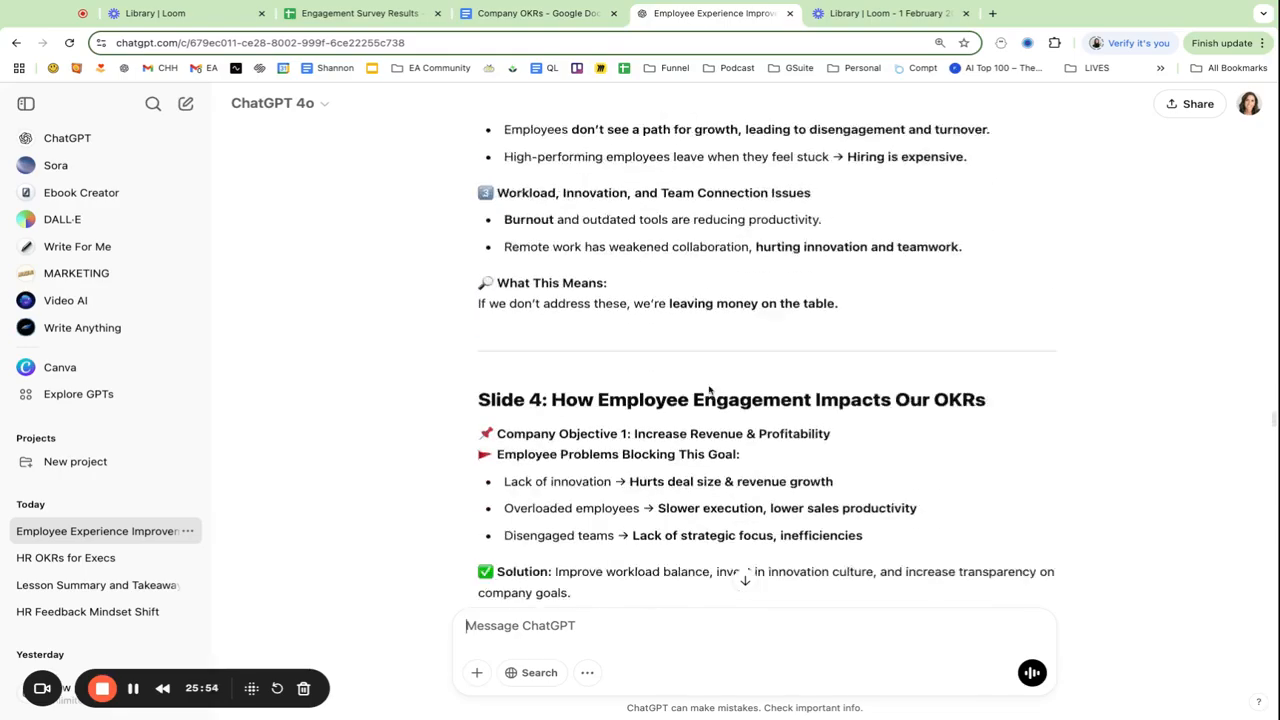
pyautogui.scroll(-1, 710, 385)
# Step: Switch back to the Engagement Survey Results sheet and examine individual comments, including the all-hands meeting feedback and the growth path feedback
pyautogui.click(364, 15)
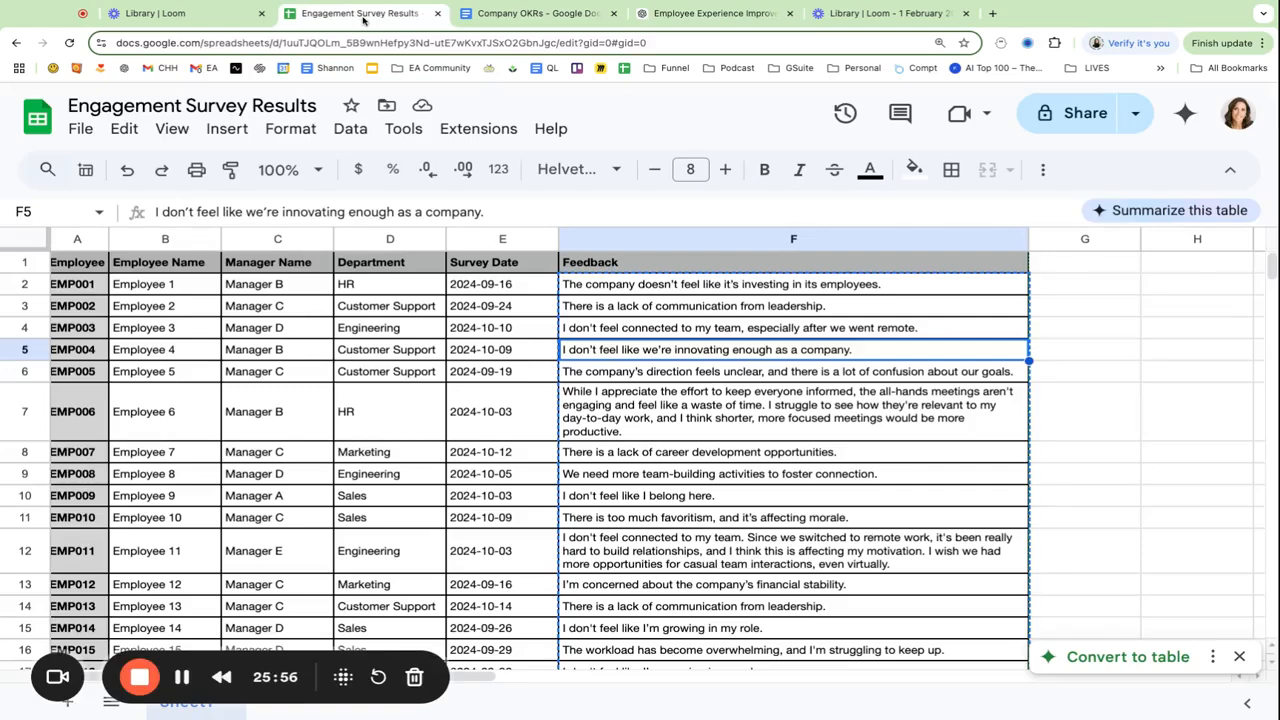
pyautogui.click(875, 418)
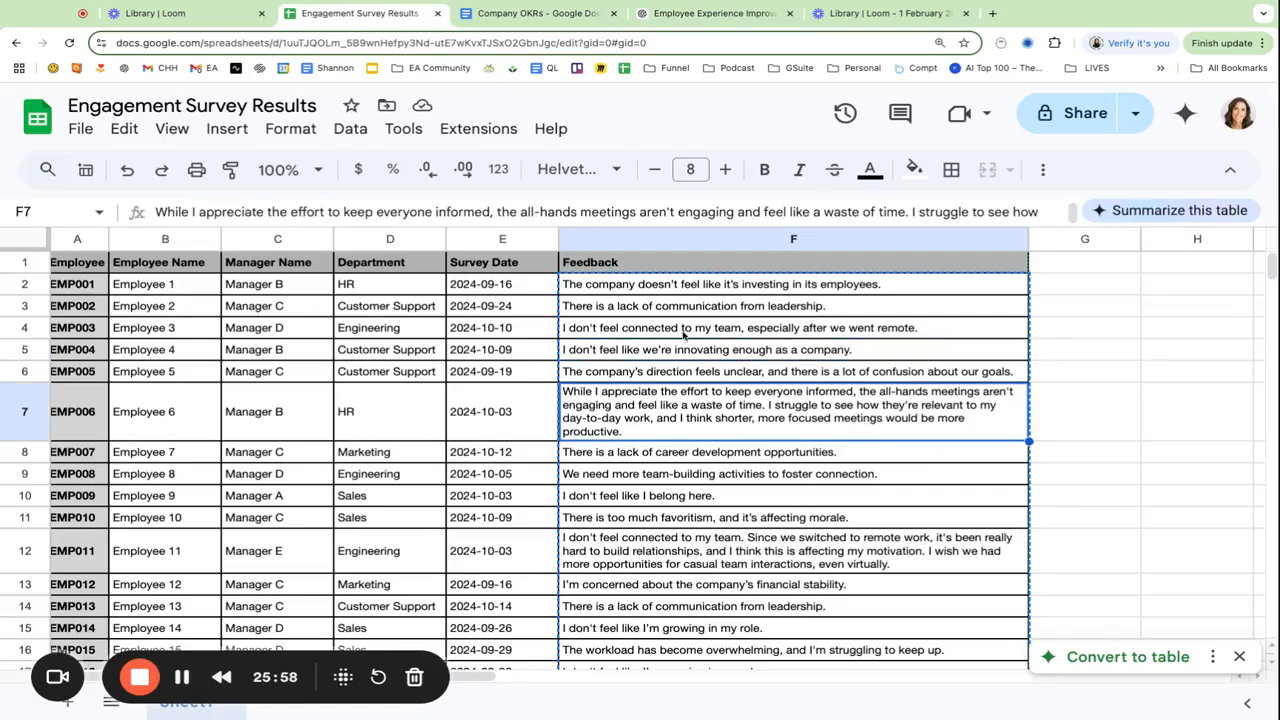
pyautogui.scroll(-3, 732, 390)
pyautogui.scroll(-3, 732, 390)
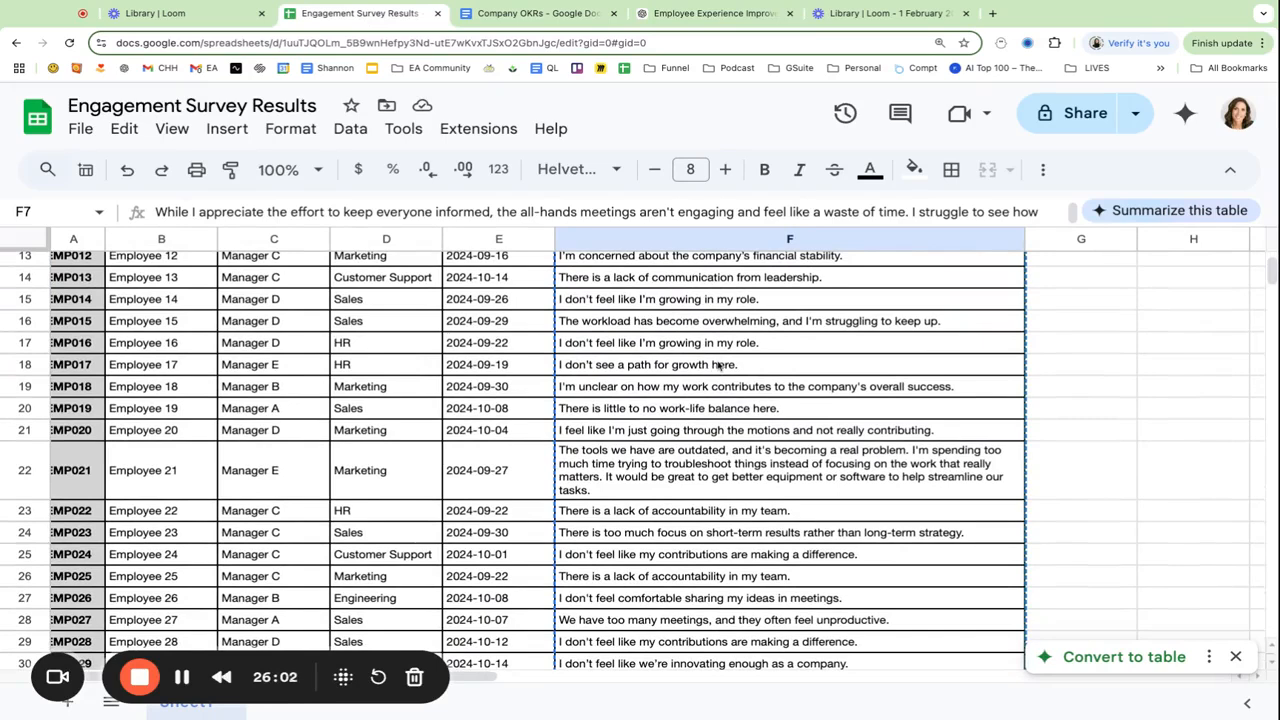
pyautogui.click(688, 372)
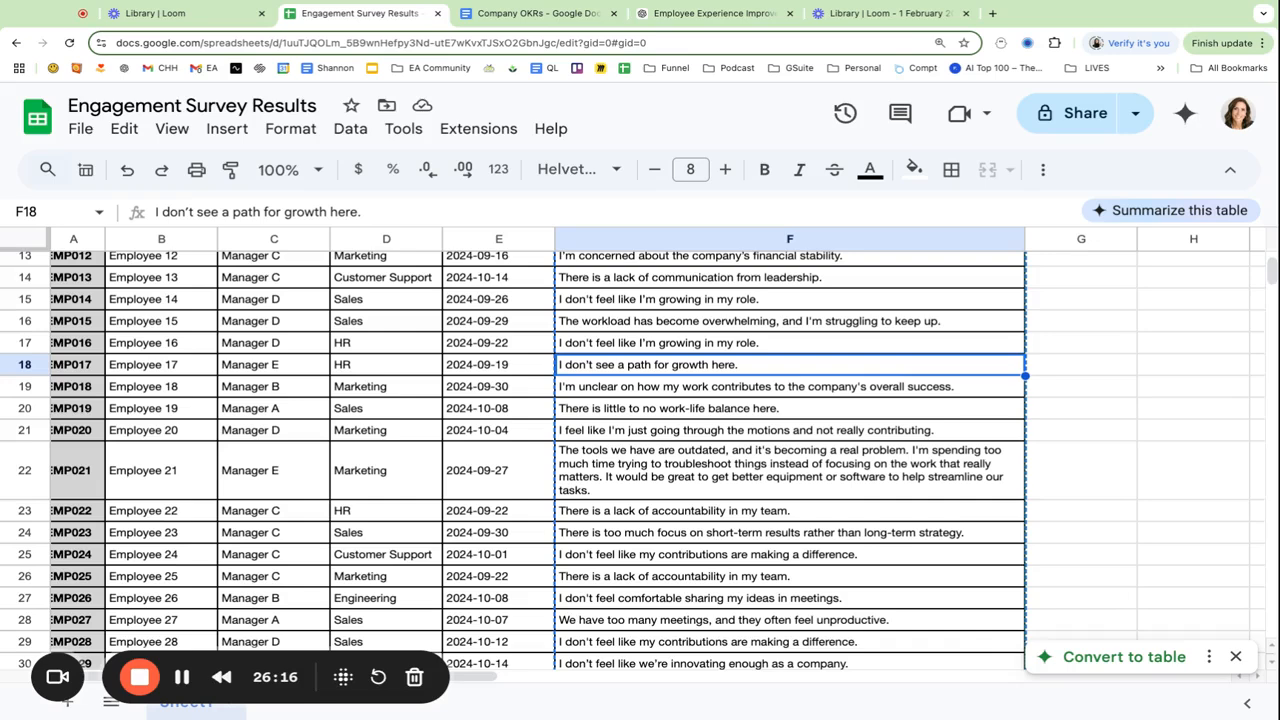
pyautogui.scroll(5, 708, 380)
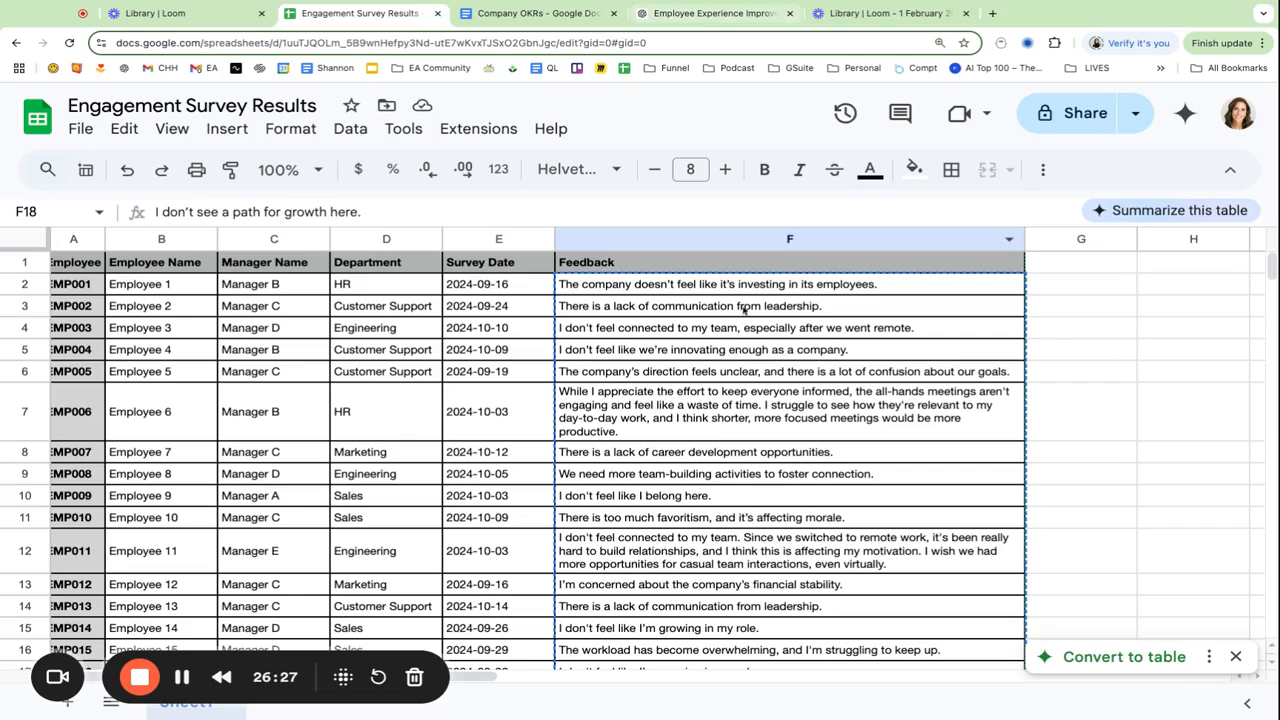
pyautogui.click(725, 413)
pyautogui.scroll(-20, 725, 413)
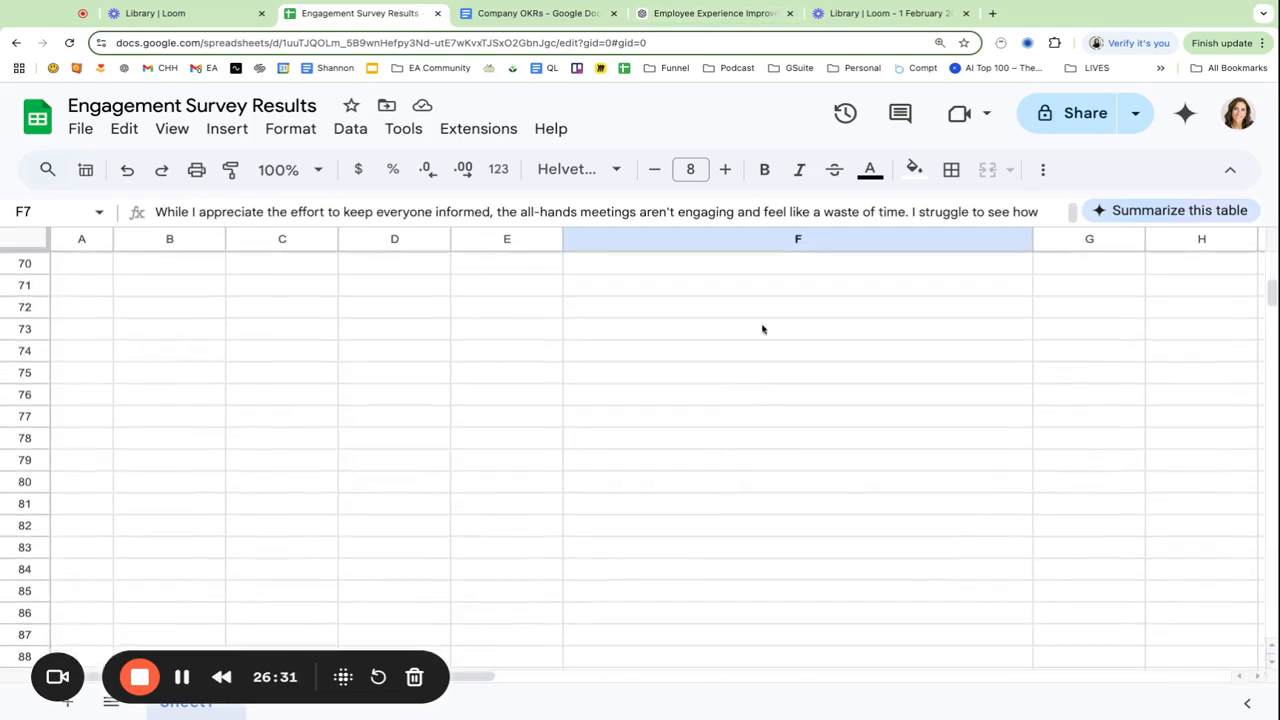
pyautogui.scroll(20, 820, 345)
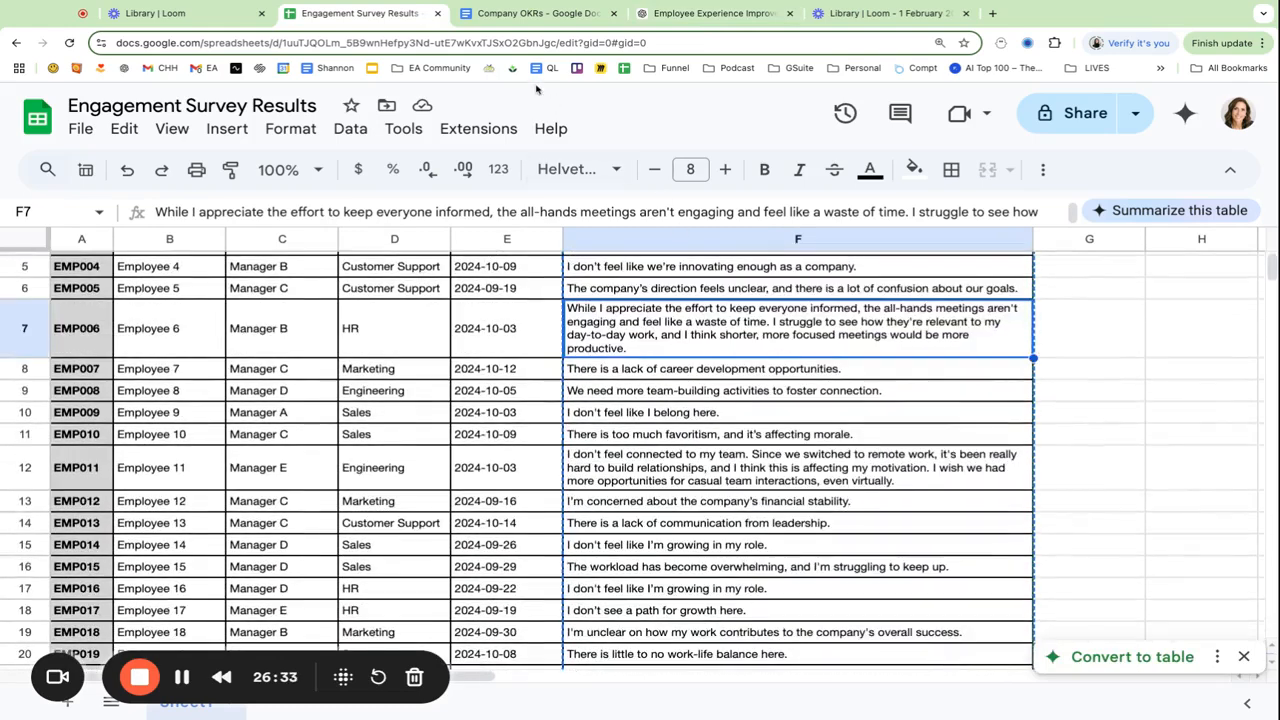
# Step: Return to the ChatGPT conversation and review the presentation outline, its prompt and the feedback mapped to each key result
pyautogui.click(683, 13)
pyautogui.scroll(5, 648, 376)
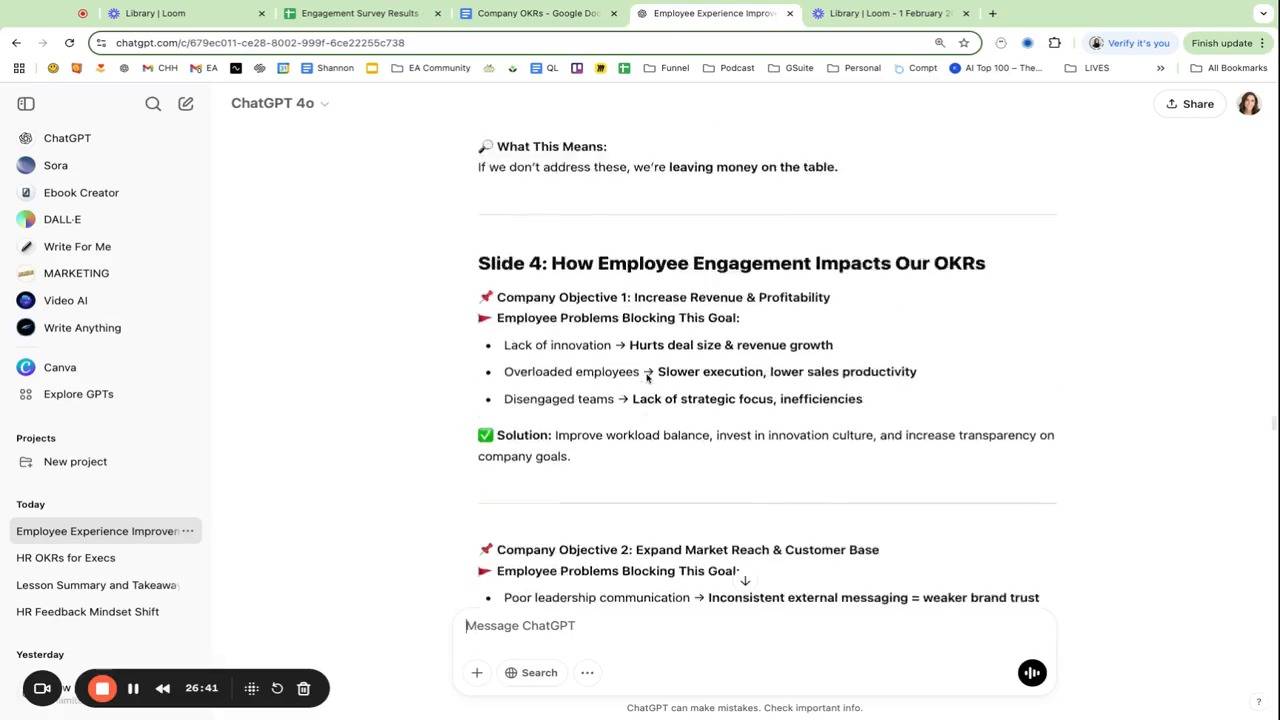
pyautogui.scroll(10, 648, 376)
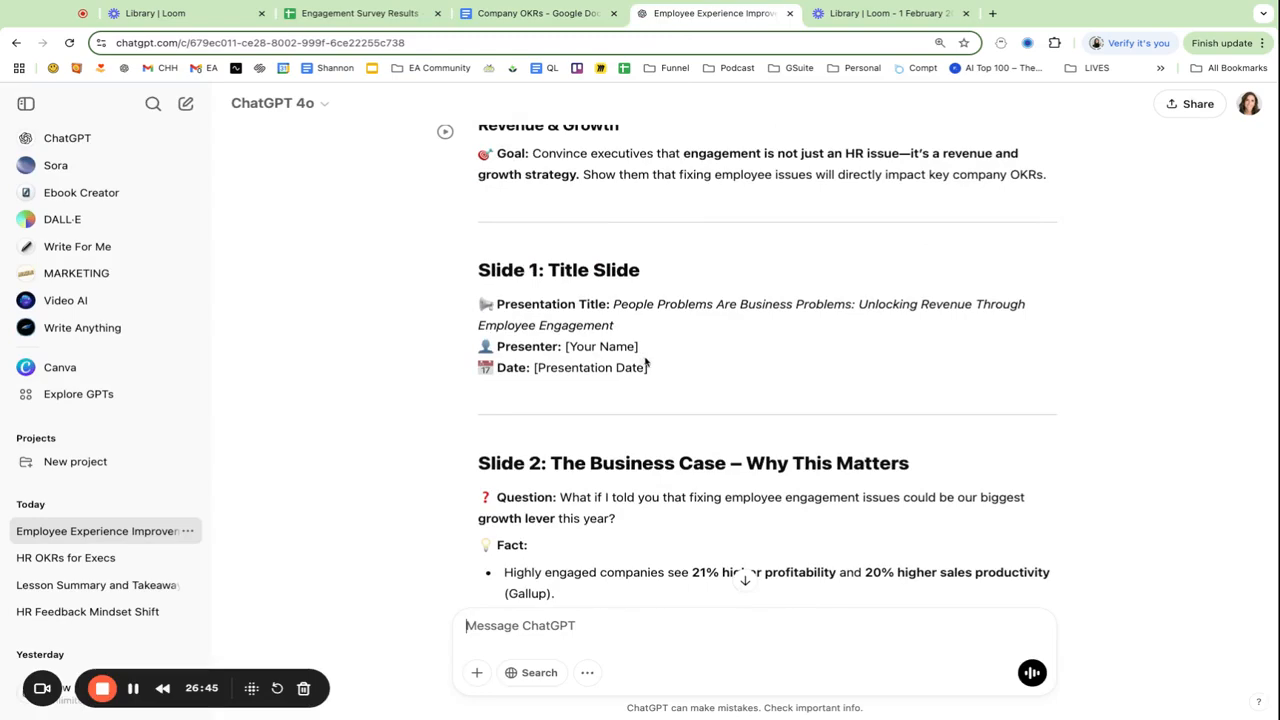
pyautogui.scroll(2, 648, 368)
pyautogui.scroll(5, 646, 364)
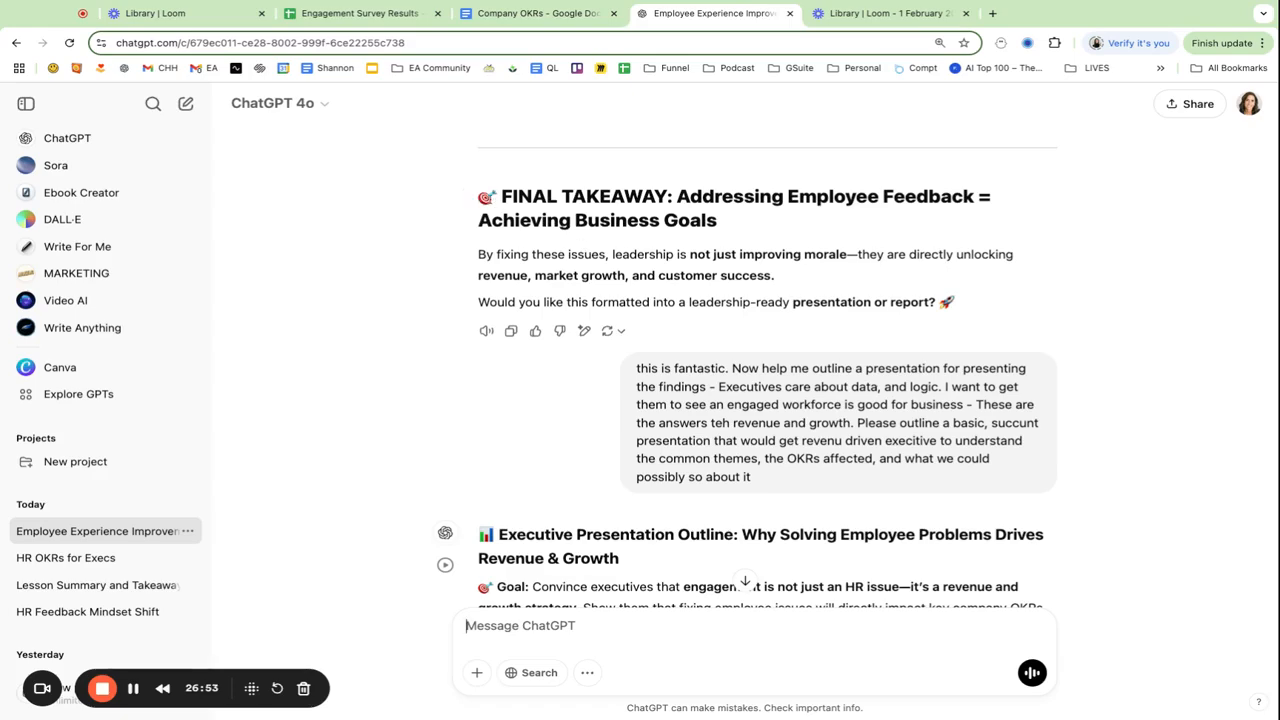
pyautogui.scroll(6, 535, 224)
pyautogui.scroll(-2, 551, 230)
pyautogui.scroll(2, 551, 230)
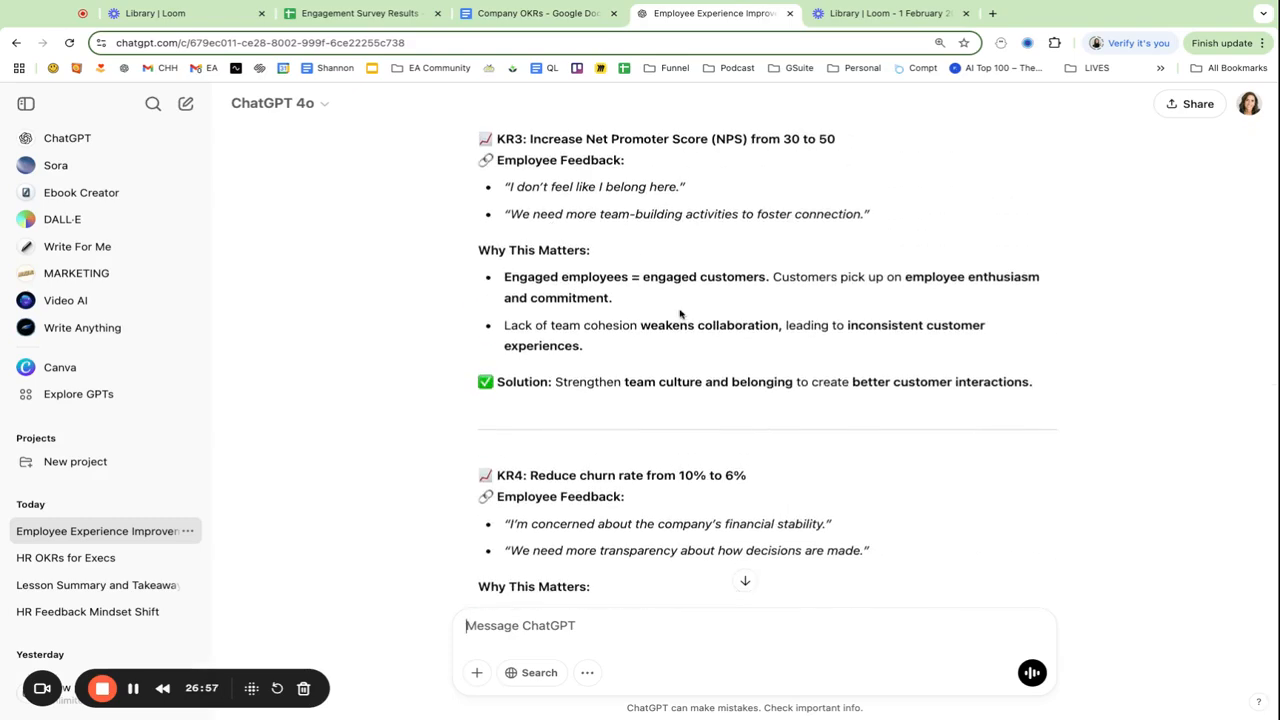